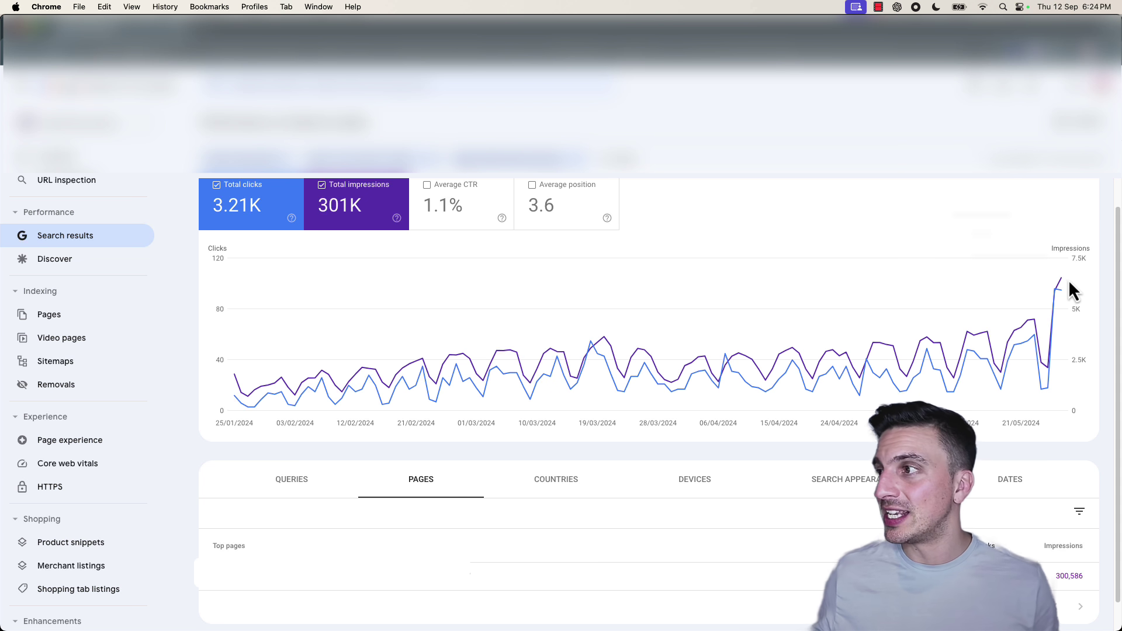
Step: Read 27 May's clicks and impressions on the chart, then go to the AI Ranking (FREE) community
{"action": "mouse_move", "coordinate": [1063, 282]}
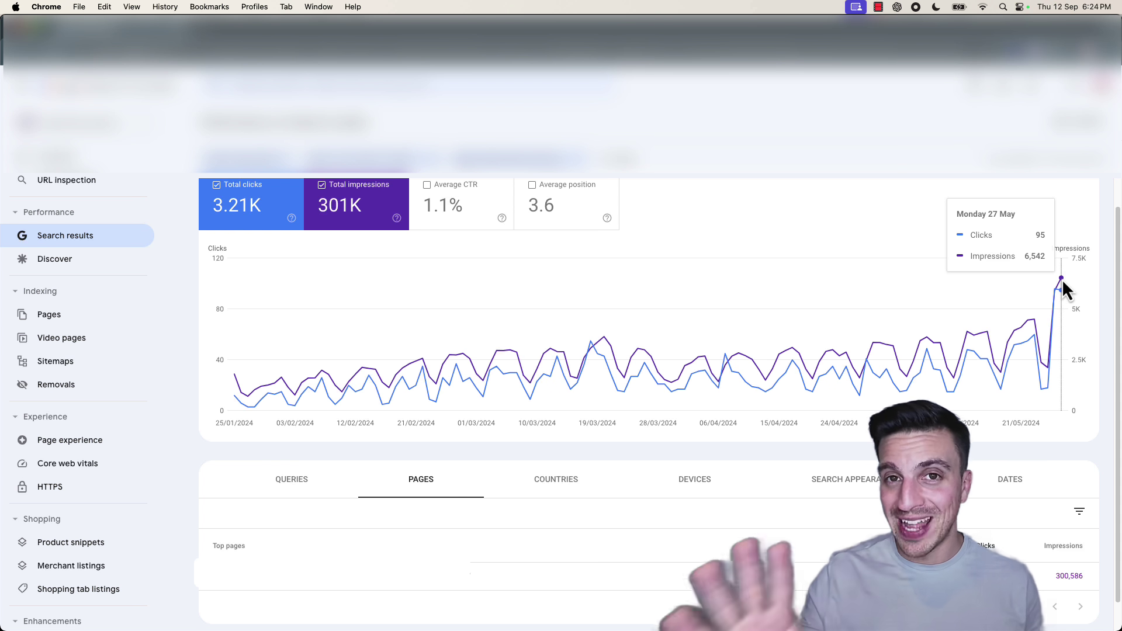
{"action": "left_click", "coordinate": [84, 27]}
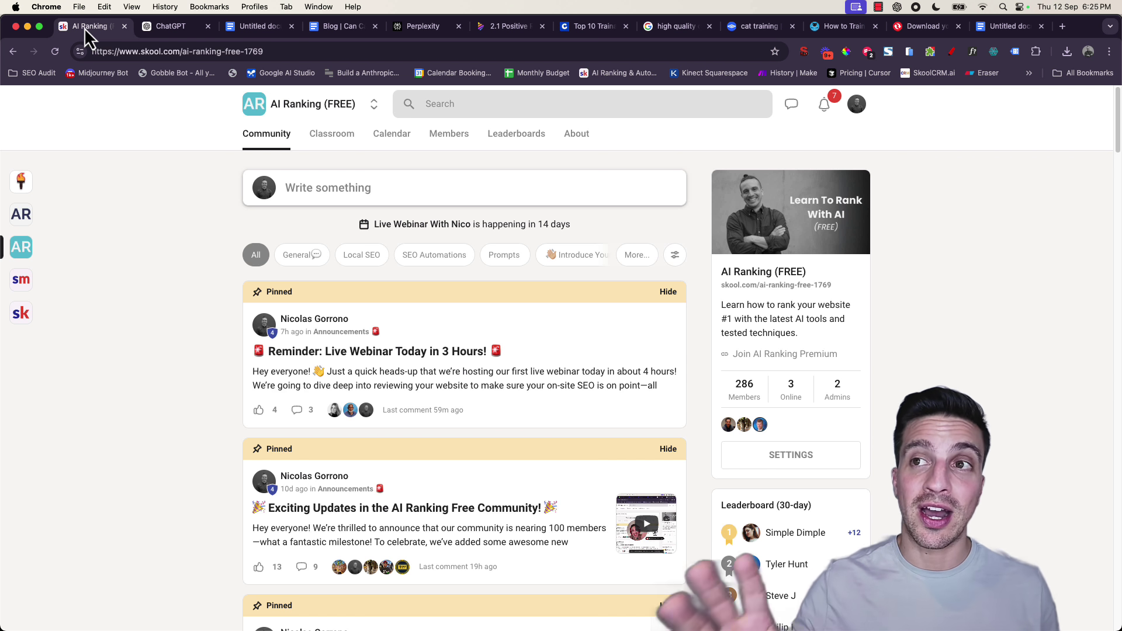
Step: Show the AI Ranking (FREE) Classroom with its course cards, from Start Here onward
{"action": "scroll", "coordinate": [54, 316], "scroll_direction": "down", "scroll_amount": 1}
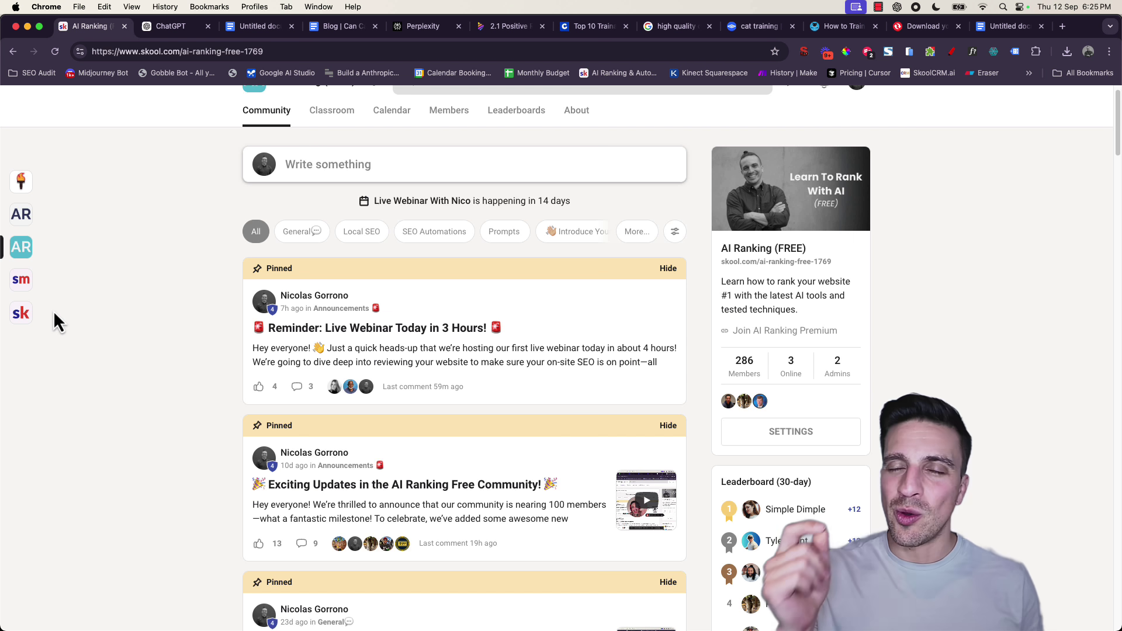
{"action": "scroll", "coordinate": [57, 317], "scroll_direction": "up", "scroll_amount": 1}
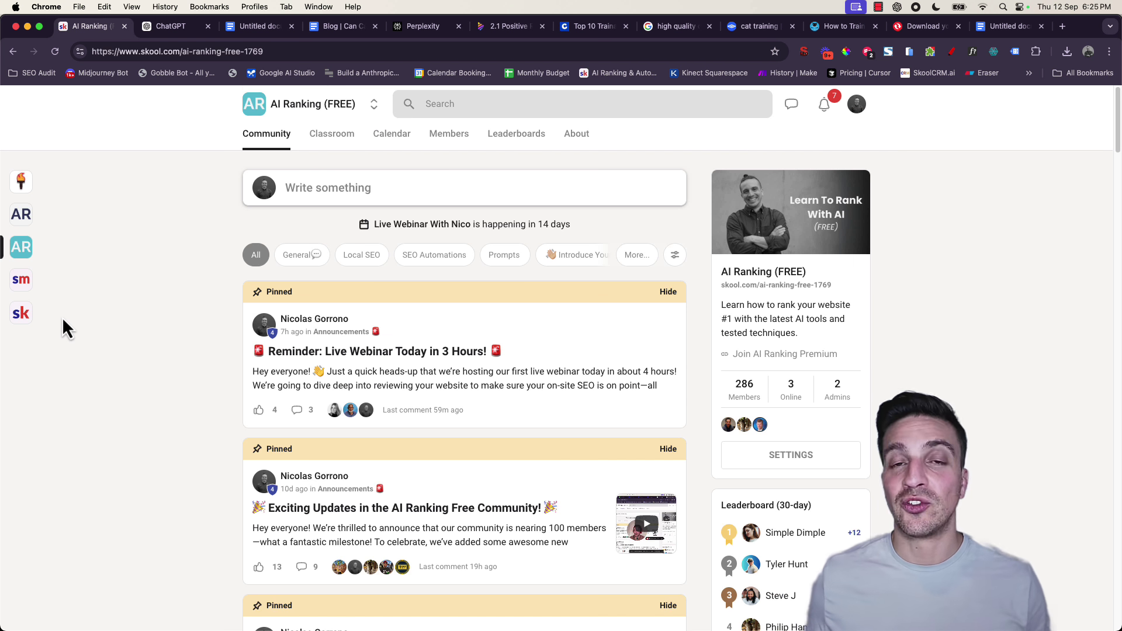
{"action": "left_click", "coordinate": [321, 151]}
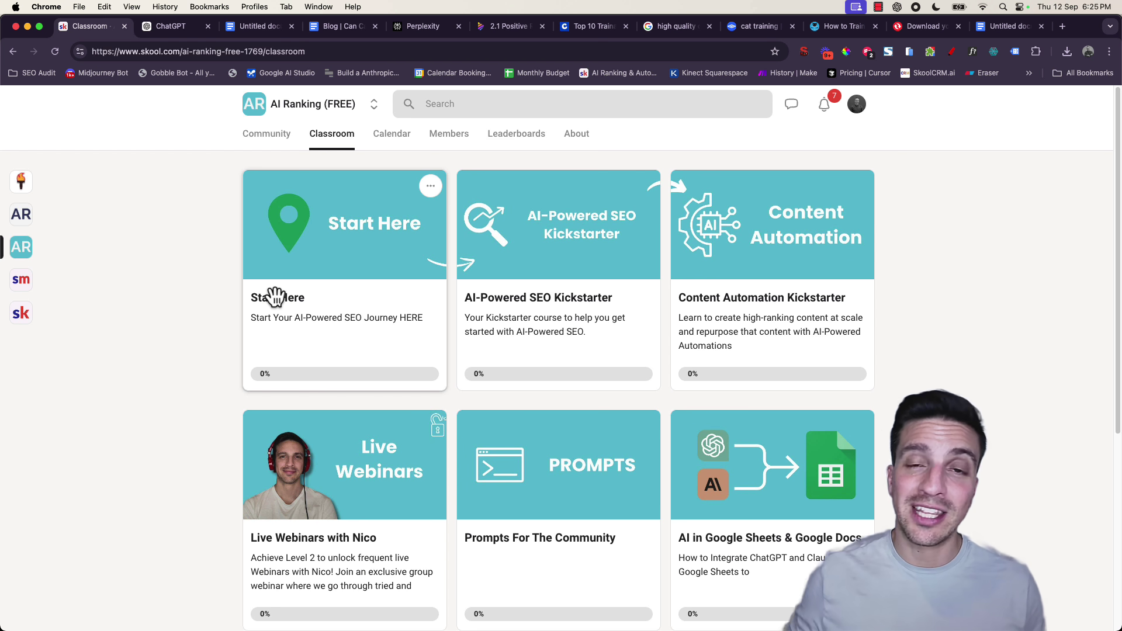
Step: Open the 'Blog | Can Cats Be Trained' draft and check the first image caption
{"action": "key", "text": "super+4"}
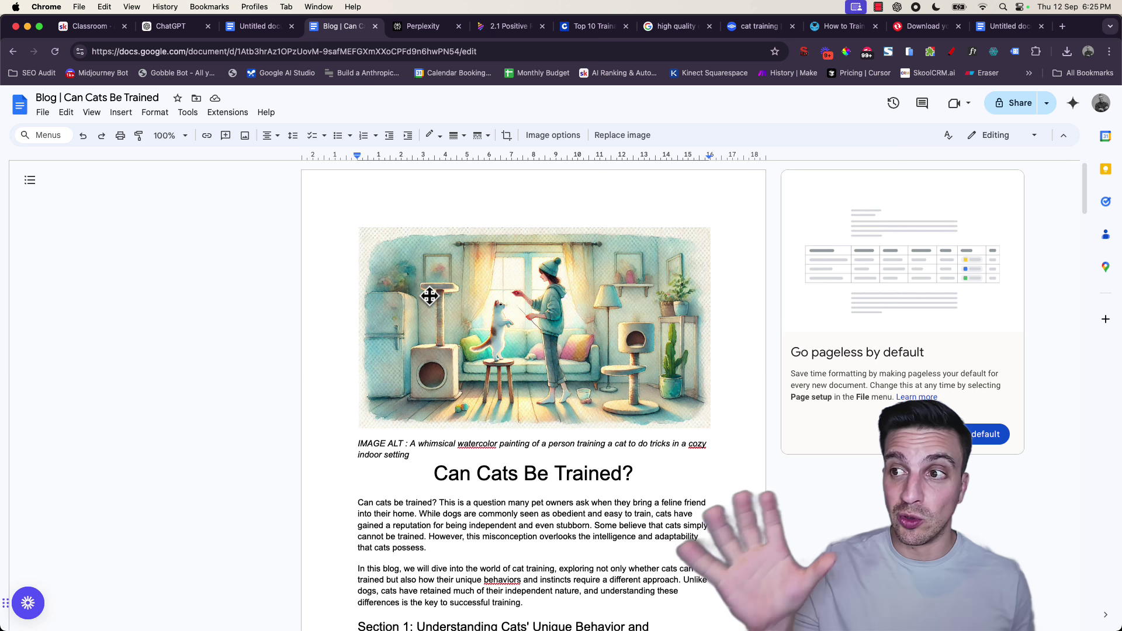
{"action": "scroll", "coordinate": [570, 275], "scroll_direction": "down", "scroll_amount": 5}
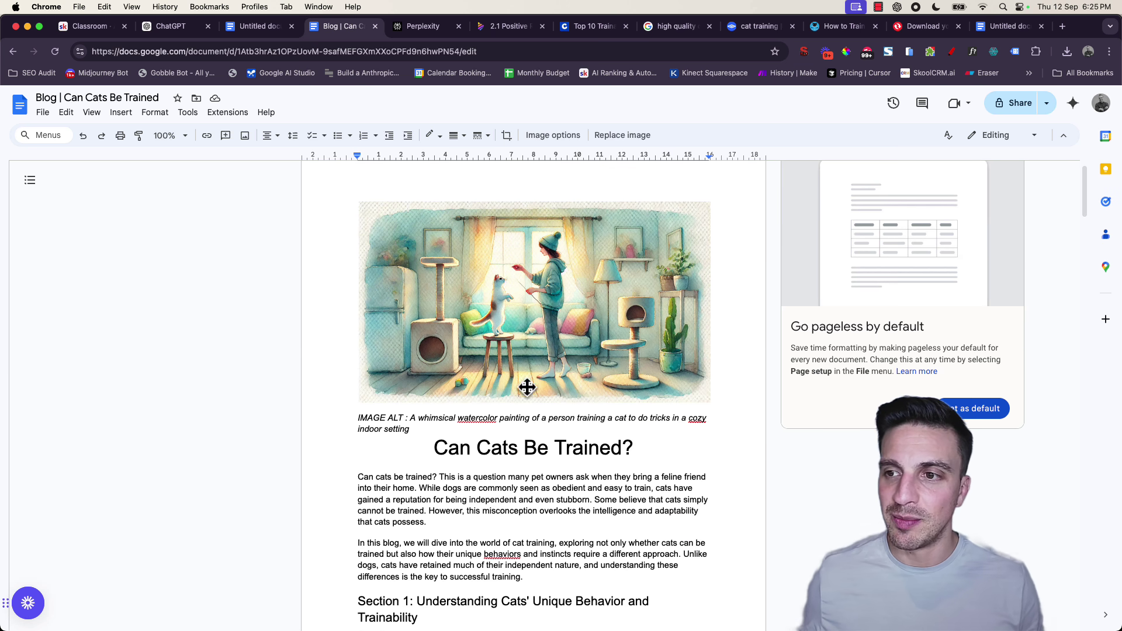
{"action": "left_click_drag", "start_coordinate": [409, 321], "coordinate": [398, 320]}
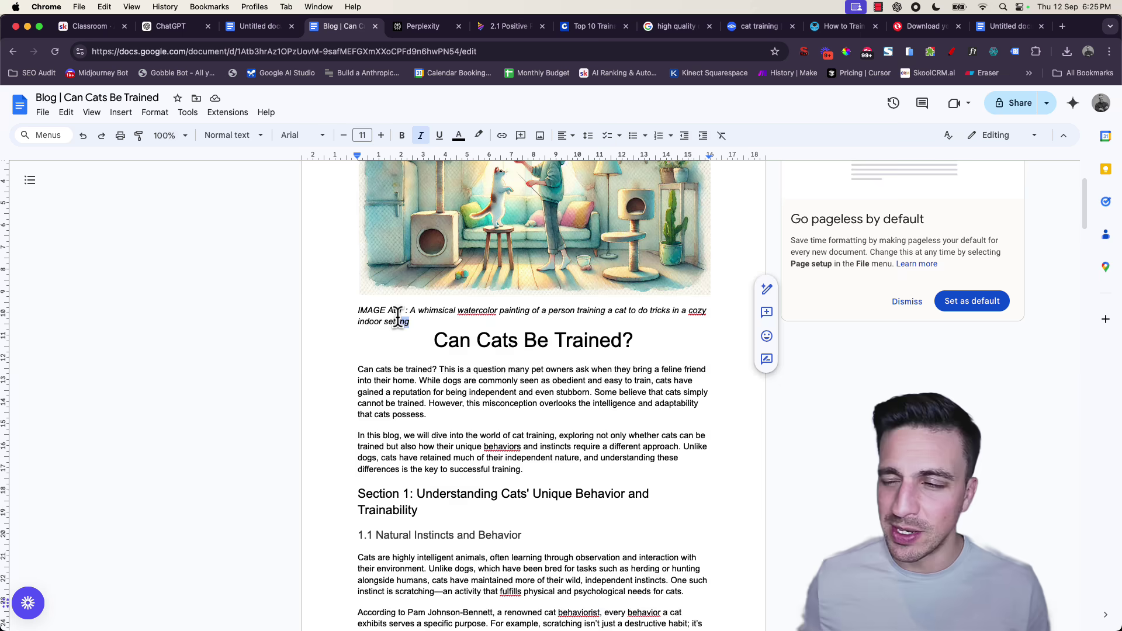
{"action": "scroll", "coordinate": [401, 316], "scroll_direction": "down", "scroll_amount": 3}
{"action": "left_click", "coordinate": [474, 303]}
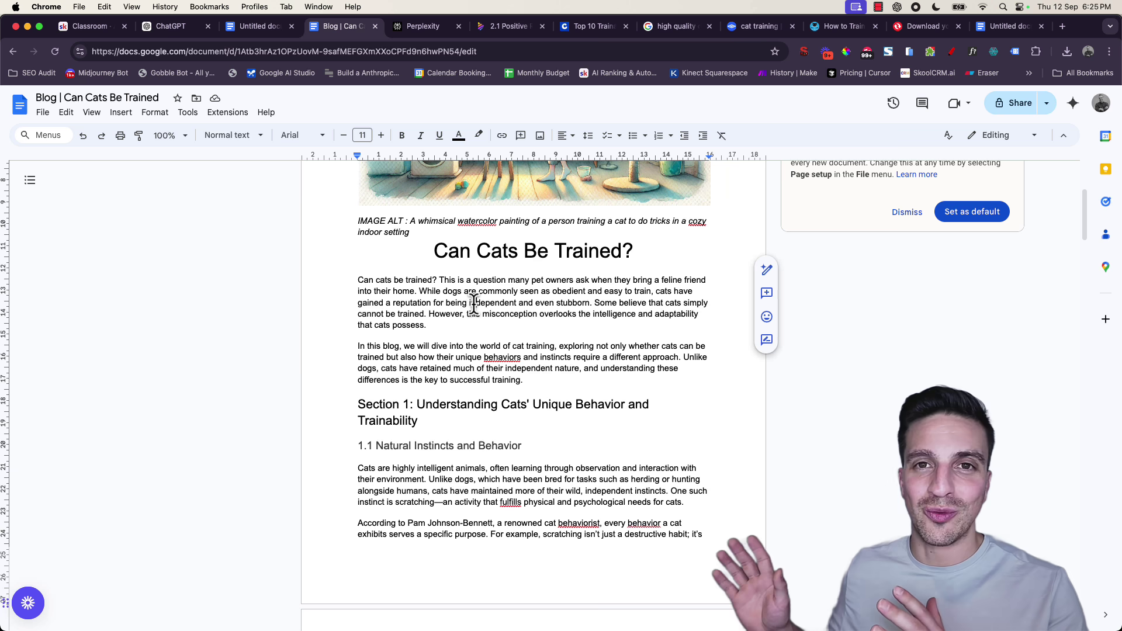
Step: Scroll through the draft's images, diagram, FAQ and meta description
{"action": "scroll", "coordinate": [474, 303], "scroll_direction": "down", "scroll_amount": 15}
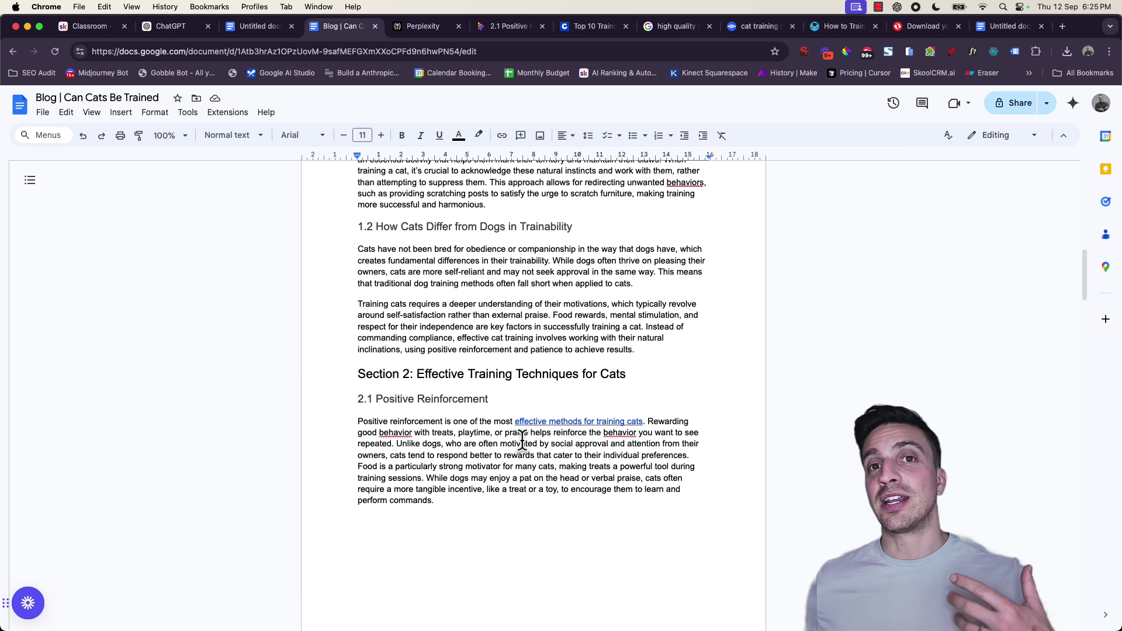
{"action": "scroll", "coordinate": [480, 459], "scroll_direction": "down", "scroll_amount": 1}
{"action": "scroll", "coordinate": [480, 459], "scroll_direction": "down", "scroll_amount": 10}
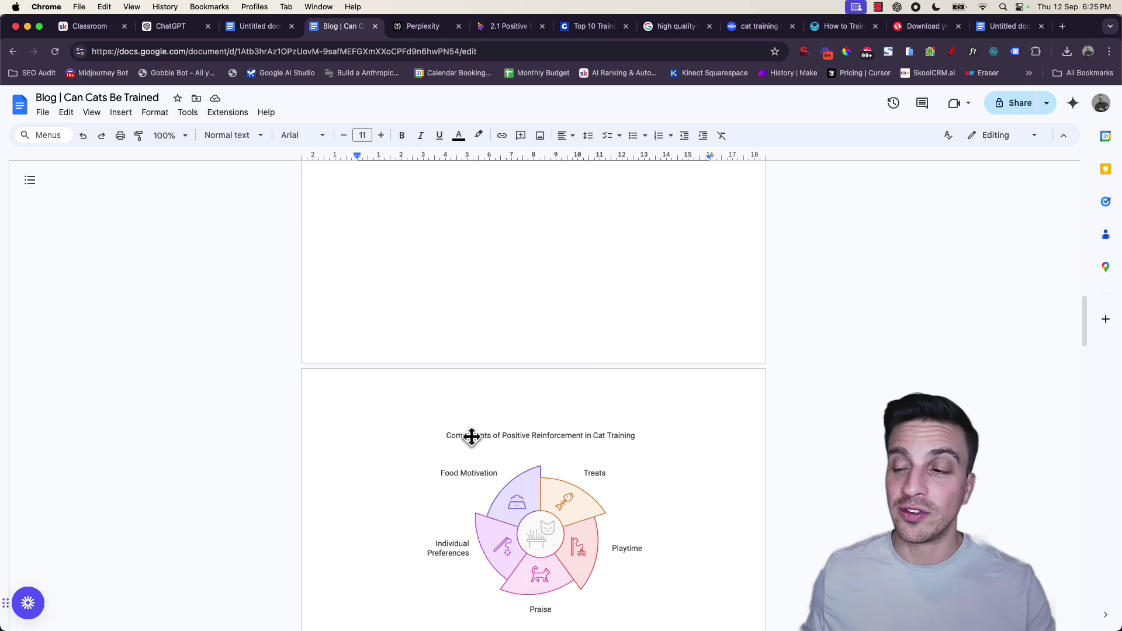
{"action": "scroll", "coordinate": [484, 438], "scroll_direction": "down", "scroll_amount": 11}
{"action": "scroll", "coordinate": [538, 245], "scroll_direction": "up", "scroll_amount": 4}
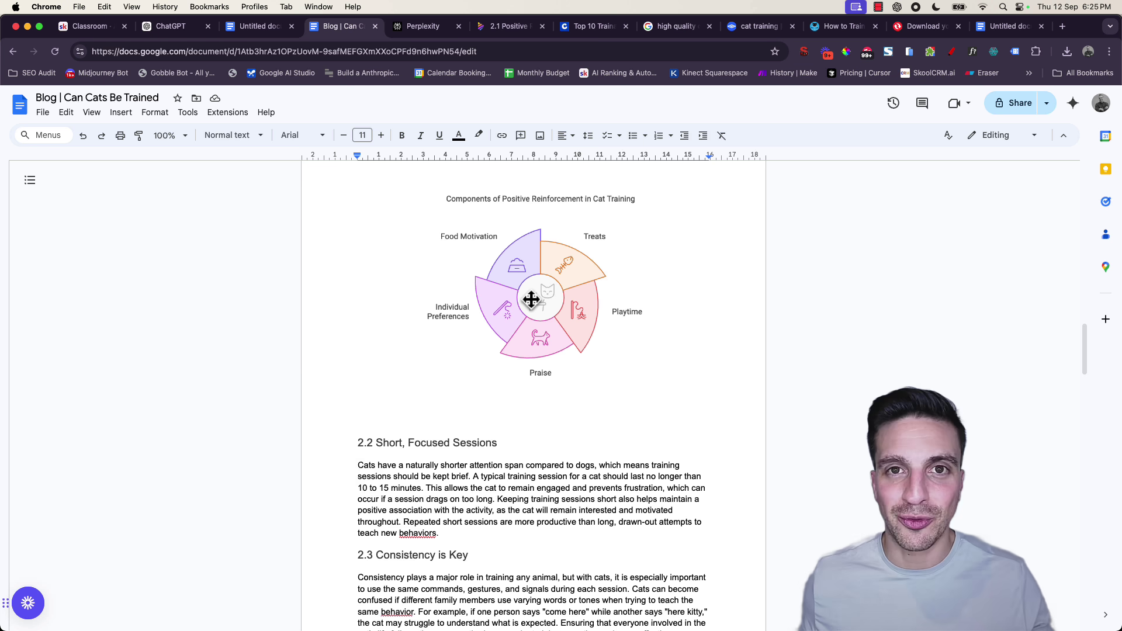
{"action": "scroll", "coordinate": [530, 300], "scroll_direction": "down", "scroll_amount": 20}
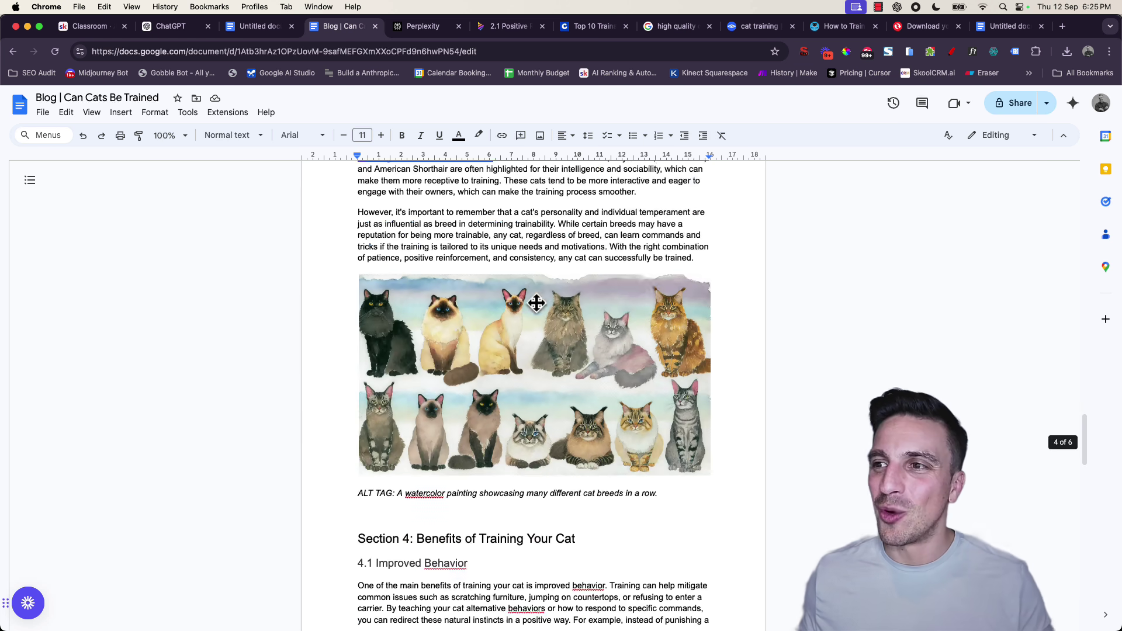
{"action": "scroll", "coordinate": [536, 302], "scroll_direction": "down", "scroll_amount": 20}
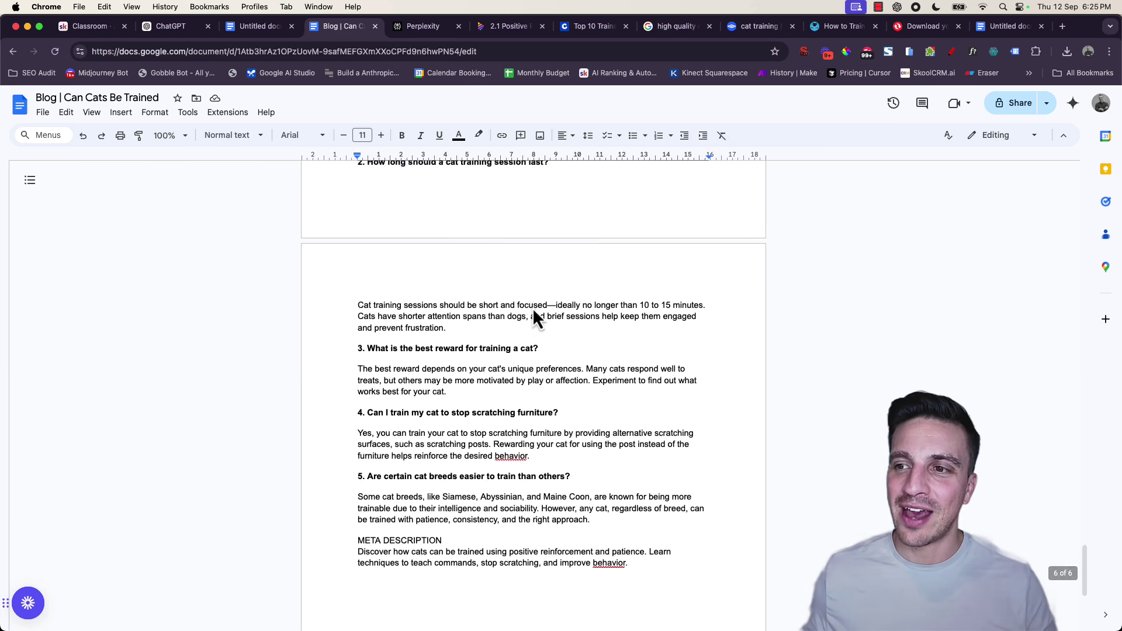
{"action": "scroll", "coordinate": [388, 188], "scroll_direction": "up", "scroll_amount": 3}
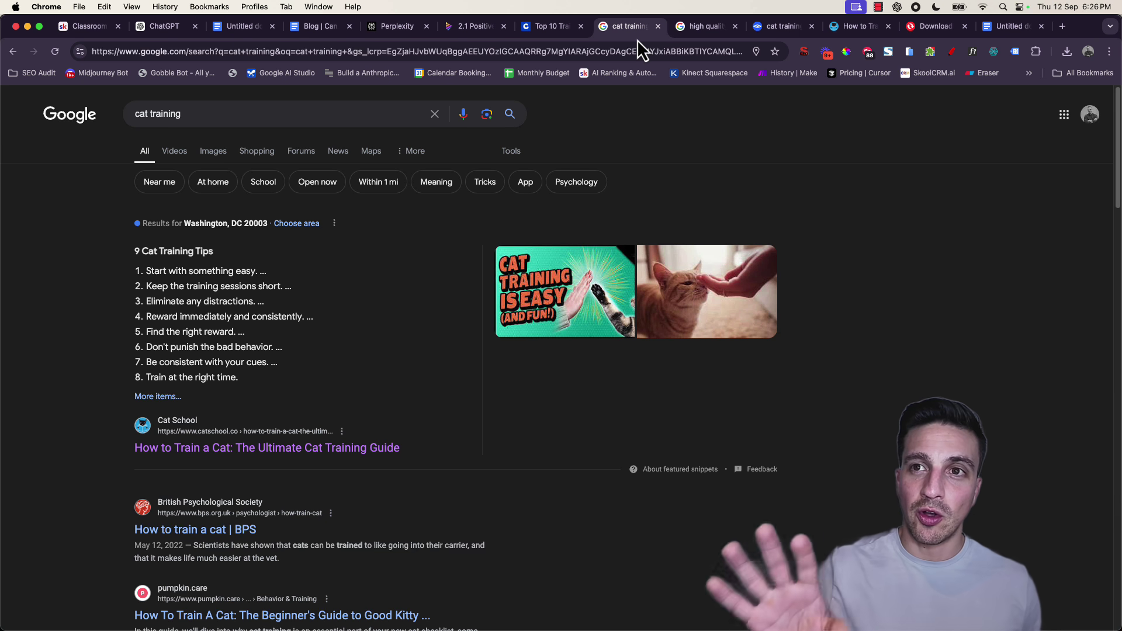
Step: Compare the cat training and high quality cat food results, highlighting cat training tips two through five
{"action": "left_click", "coordinate": [713, 25]}
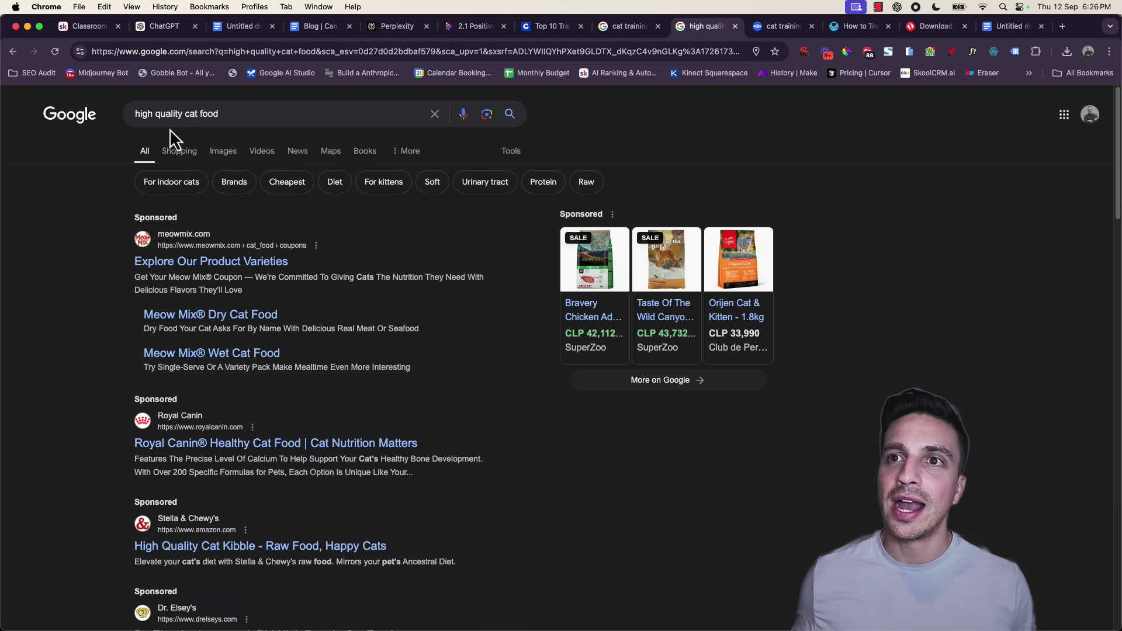
{"action": "left_click", "coordinate": [630, 25]}
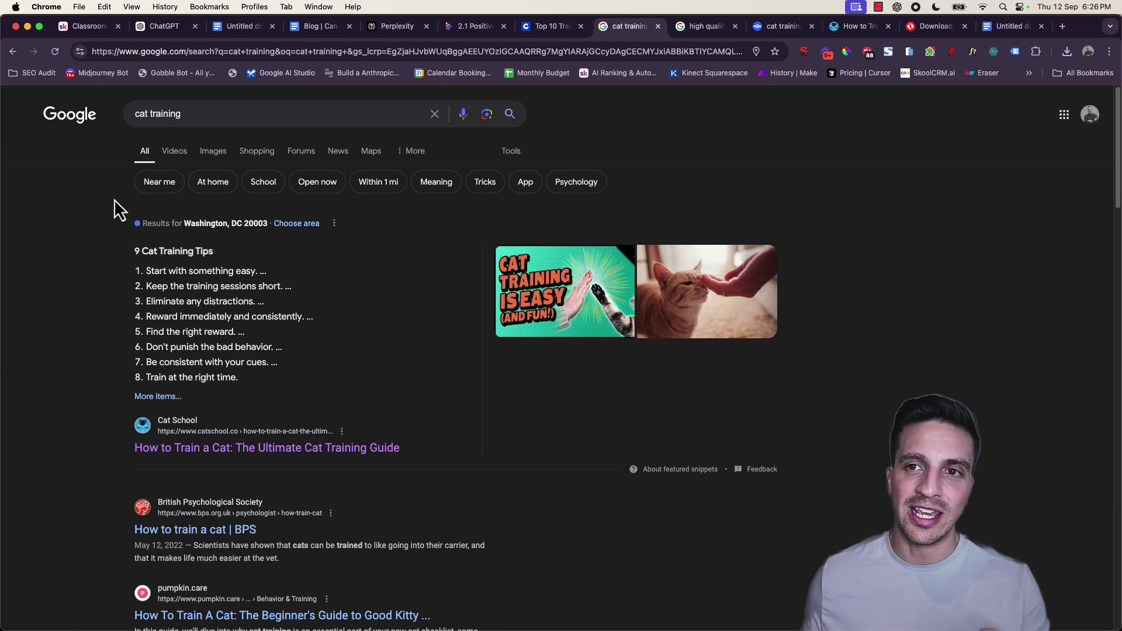
{"action": "left_click_drag", "start_coordinate": [206, 286], "coordinate": [223, 338]}
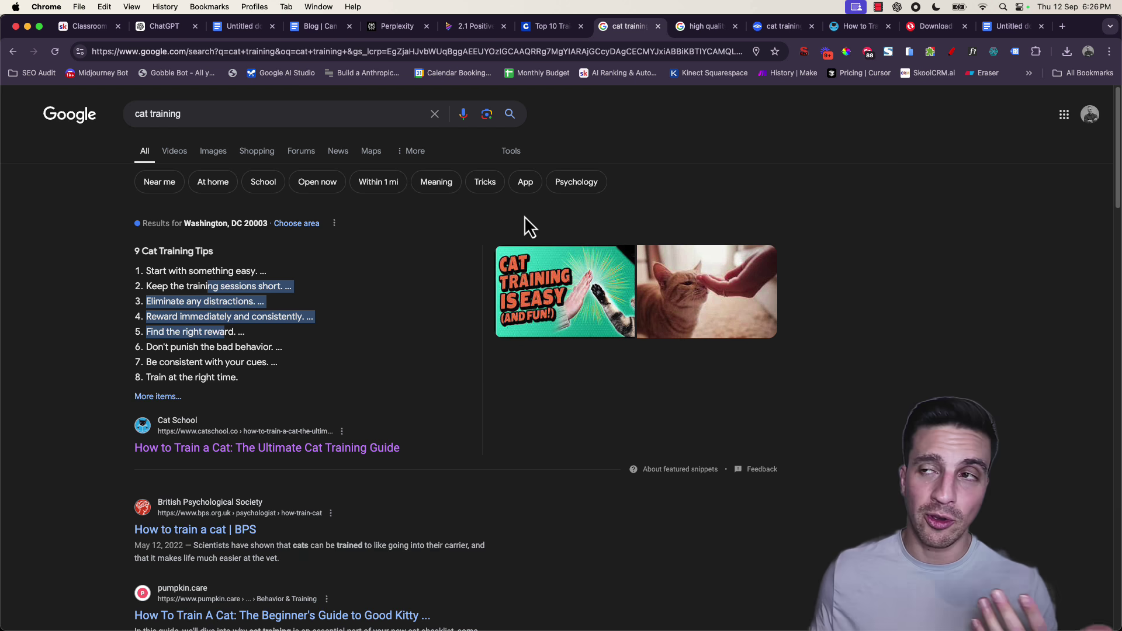
{"action": "left_click", "coordinate": [705, 25]}
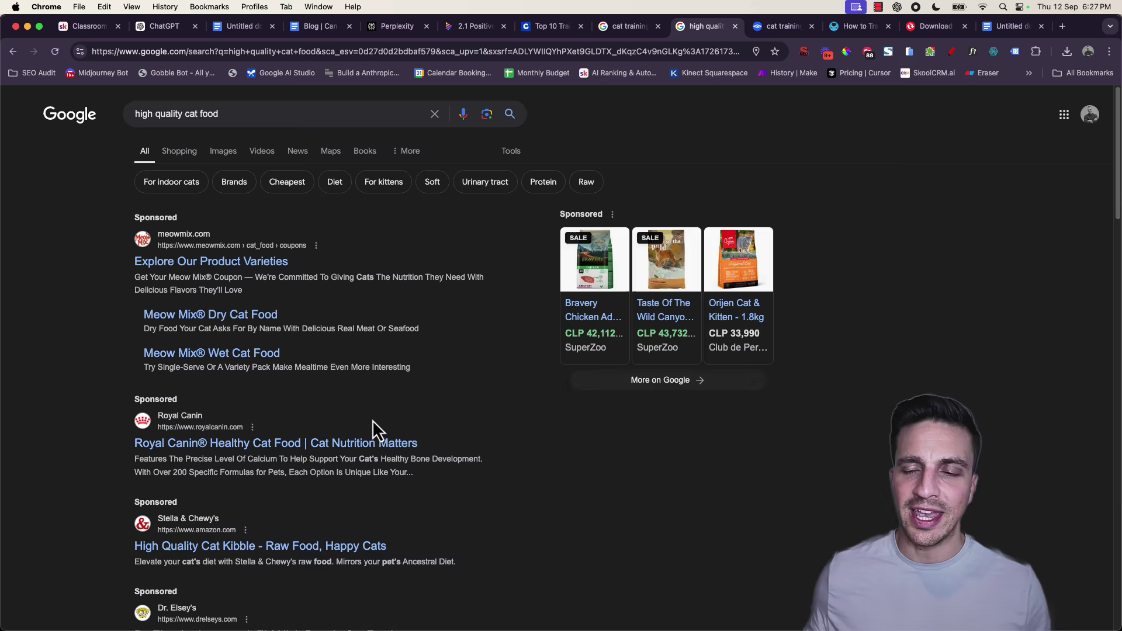
{"action": "scroll", "coordinate": [373, 420], "scroll_direction": "down", "scroll_amount": 4}
{"action": "scroll", "coordinate": [374, 419], "scroll_direction": "up", "scroll_amount": 2}
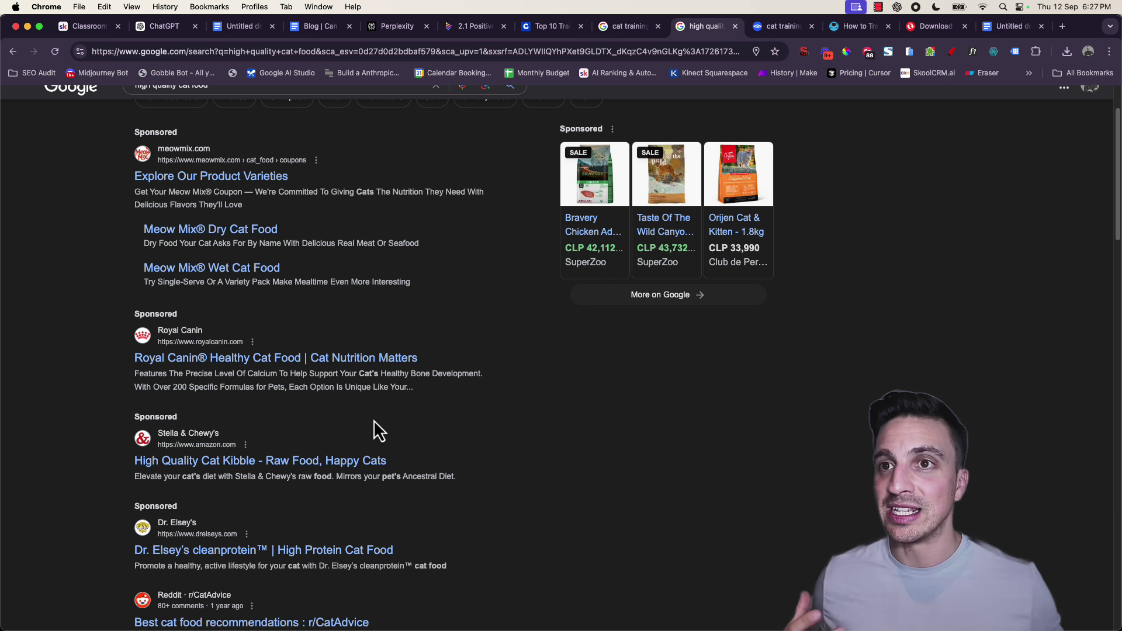
{"action": "scroll", "coordinate": [489, 256], "scroll_direction": "up", "scroll_amount": 2}
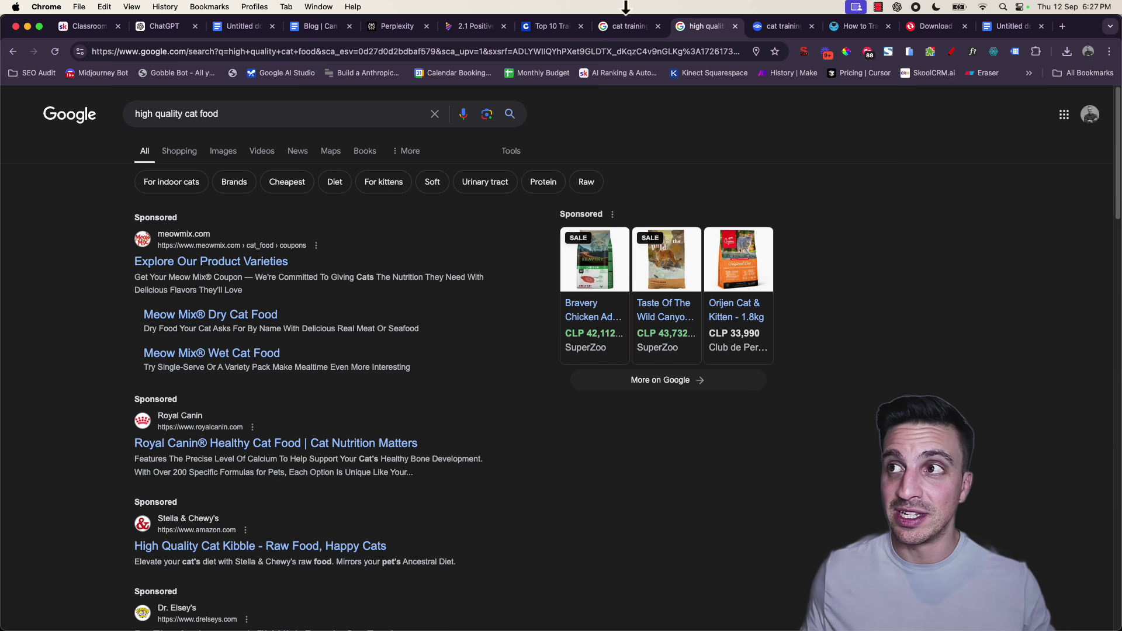
Step: Clear the highlighted tips on the cat training results and bring up Perplexity's cat training answer
{"action": "left_click", "coordinate": [624, 28]}
{"action": "left_click", "coordinate": [318, 334]}
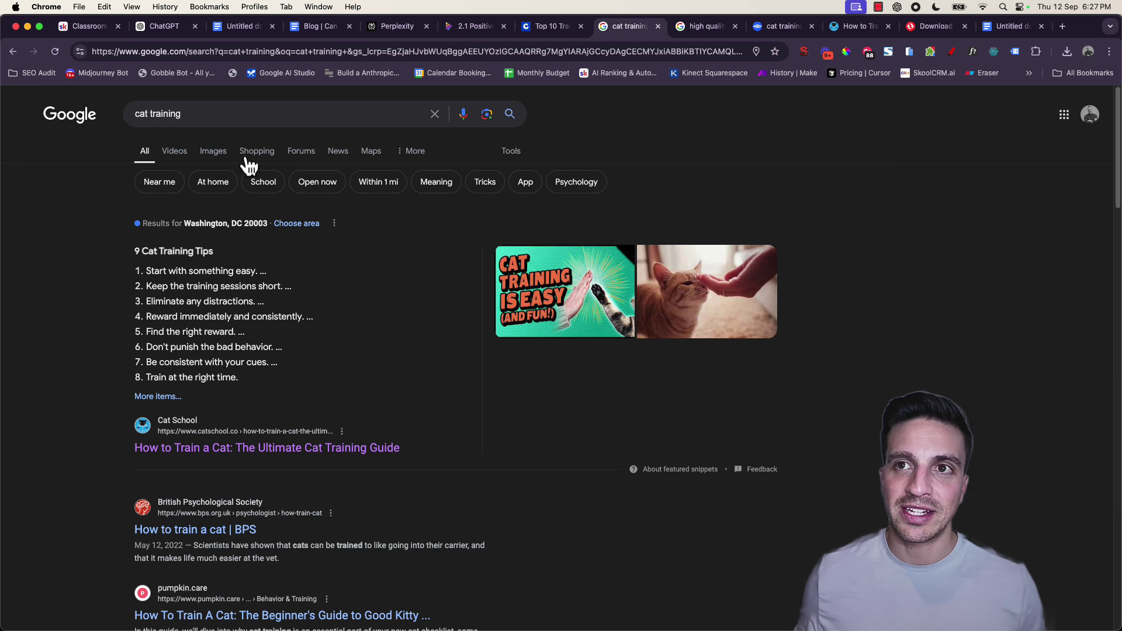
{"action": "scroll", "coordinate": [351, 357], "scroll_direction": "down", "scroll_amount": 3}
{"action": "scroll", "coordinate": [357, 362], "scroll_direction": "up", "scroll_amount": 3}
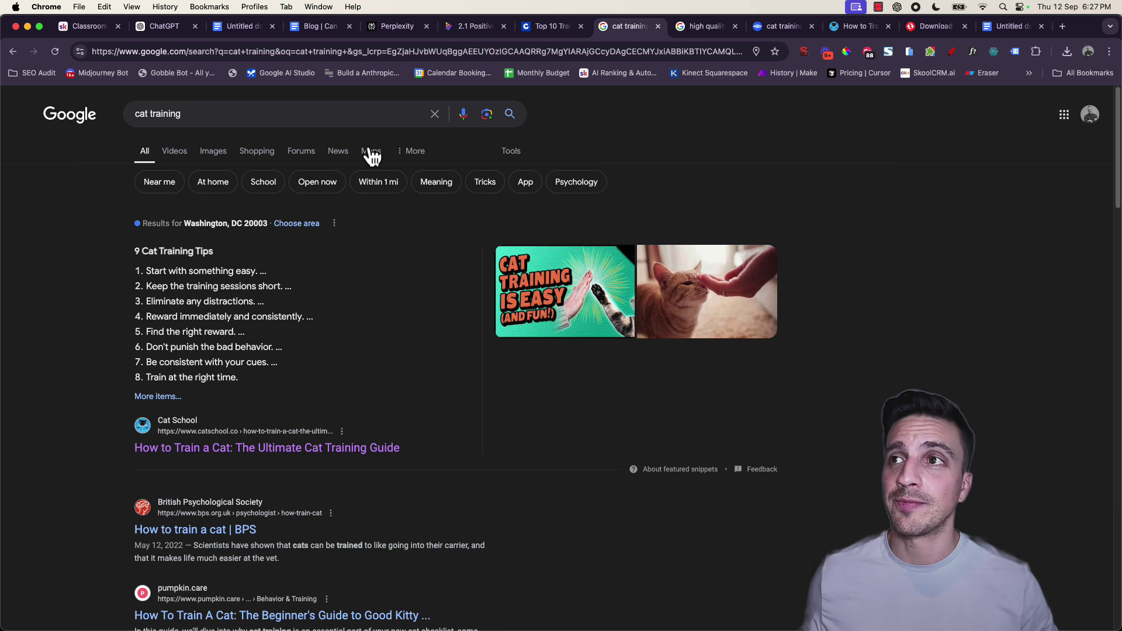
{"action": "left_click", "coordinate": [383, 28]}
{"action": "scroll", "coordinate": [457, 377], "scroll_direction": "up", "scroll_amount": 6}
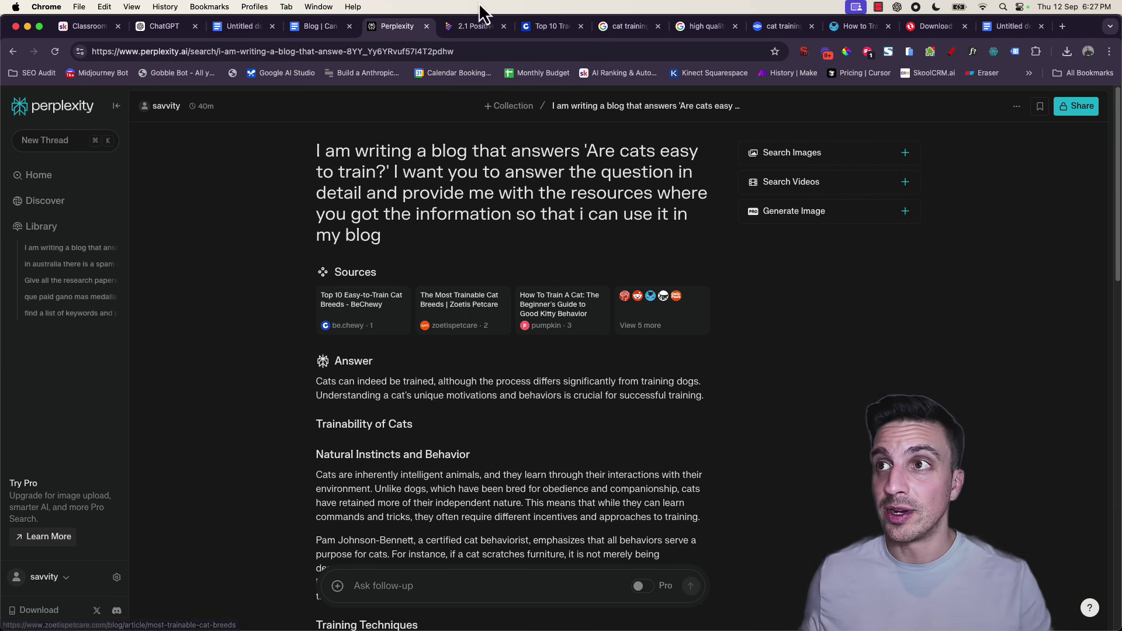
Step: Look over the Napkin positive reinforcement diagram
{"action": "left_click", "coordinate": [471, 23]}
{"action": "scroll", "coordinate": [272, 287], "scroll_direction": "down", "scroll_amount": 5}
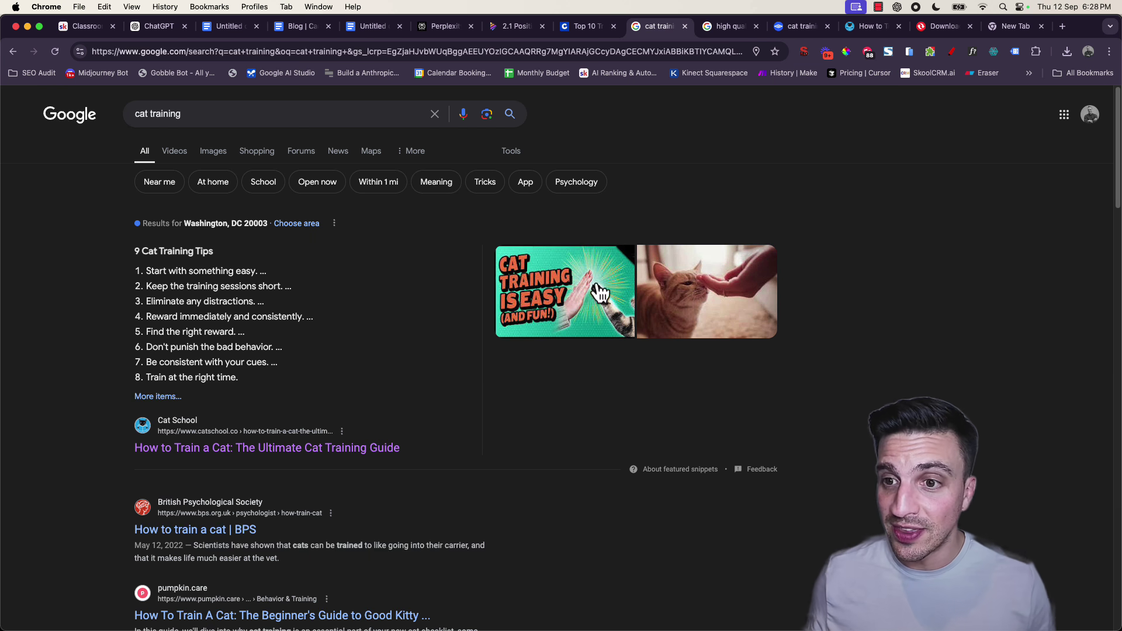
Step: Expand and collapse four People also ask questions, from 'Are cats easy to train?' to behaviour training
{"action": "scroll", "coordinate": [452, 436], "scroll_direction": "down", "scroll_amount": 1}
{"action": "scroll", "coordinate": [335, 315], "scroll_direction": "down", "scroll_amount": 9}
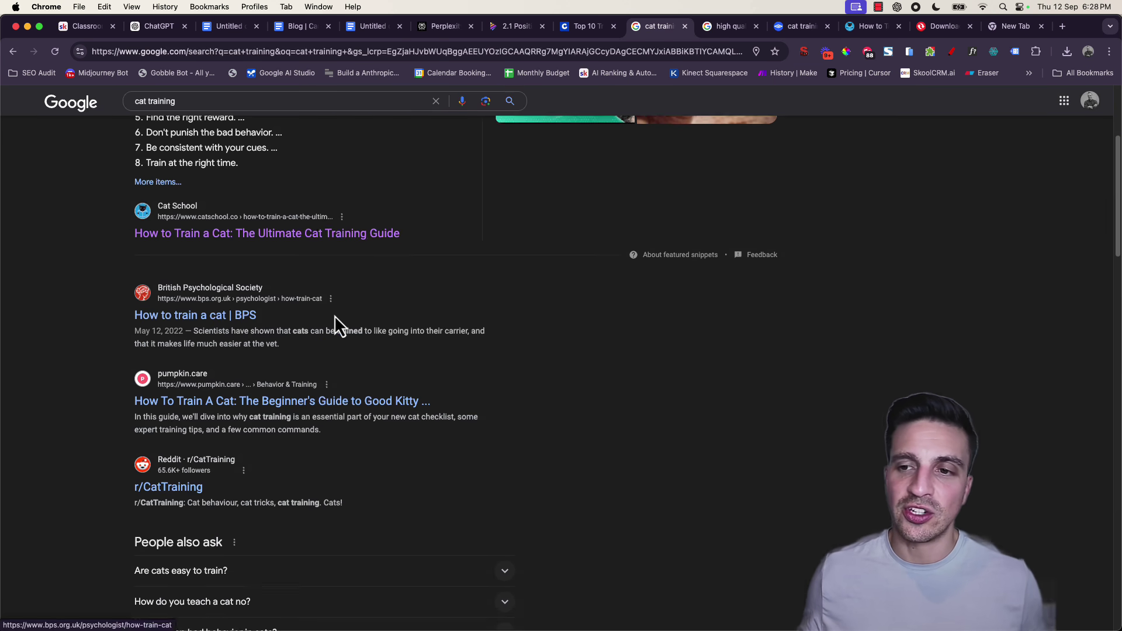
{"action": "scroll", "coordinate": [181, 296], "scroll_direction": "up", "scroll_amount": 1}
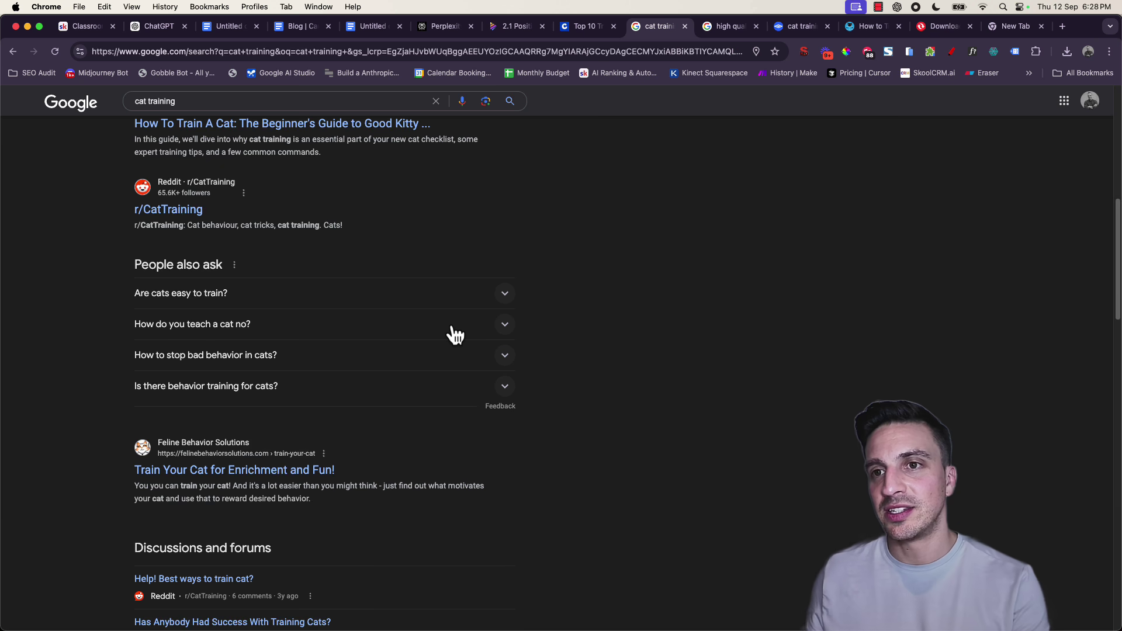
{"action": "left_click", "coordinate": [508, 296]}
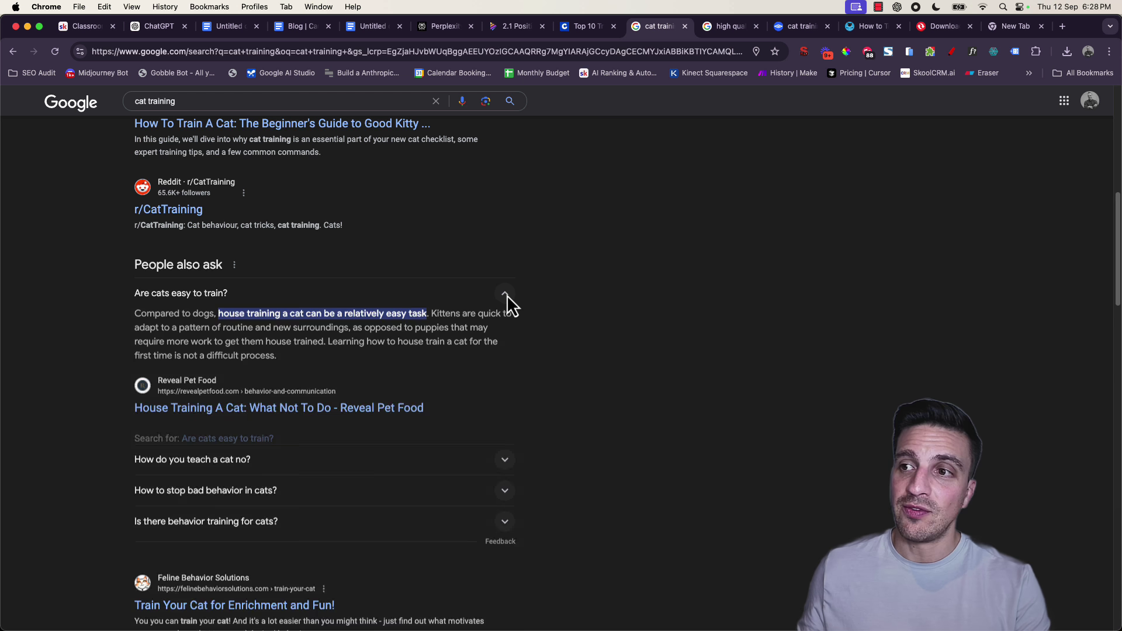
{"action": "left_click", "coordinate": [508, 297]}
{"action": "left_click", "coordinate": [509, 323]}
{"action": "left_click", "coordinate": [511, 328]}
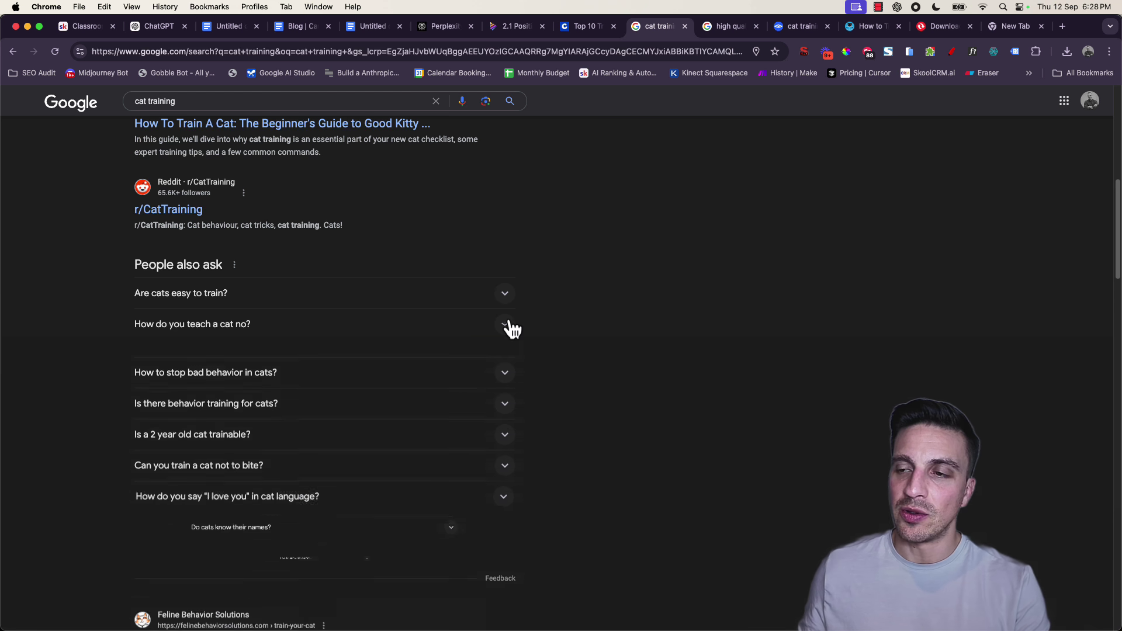
{"action": "left_click", "coordinate": [509, 368]}
{"action": "left_click", "coordinate": [507, 372]}
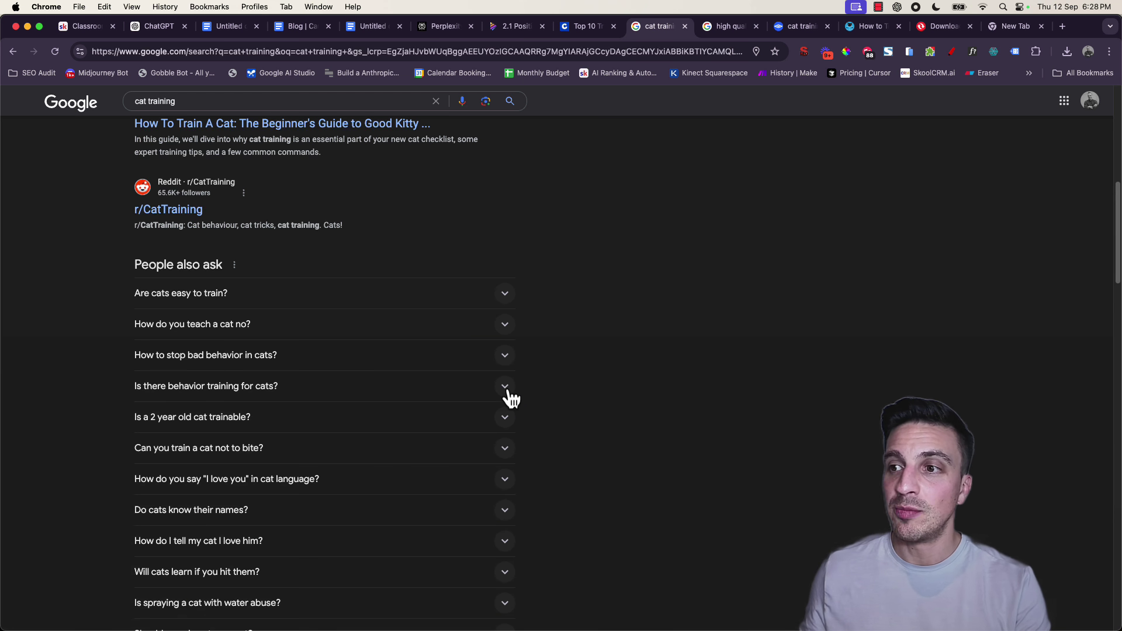
{"action": "left_click", "coordinate": [507, 388]}
{"action": "left_click", "coordinate": [507, 395]}
Step: Open and close 'Is a 2 year old cat trainable?' and scroll the enlarged question list
{"action": "scroll", "coordinate": [506, 398], "scroll_direction": "down", "scroll_amount": 2}
{"action": "left_click", "coordinate": [508, 344]}
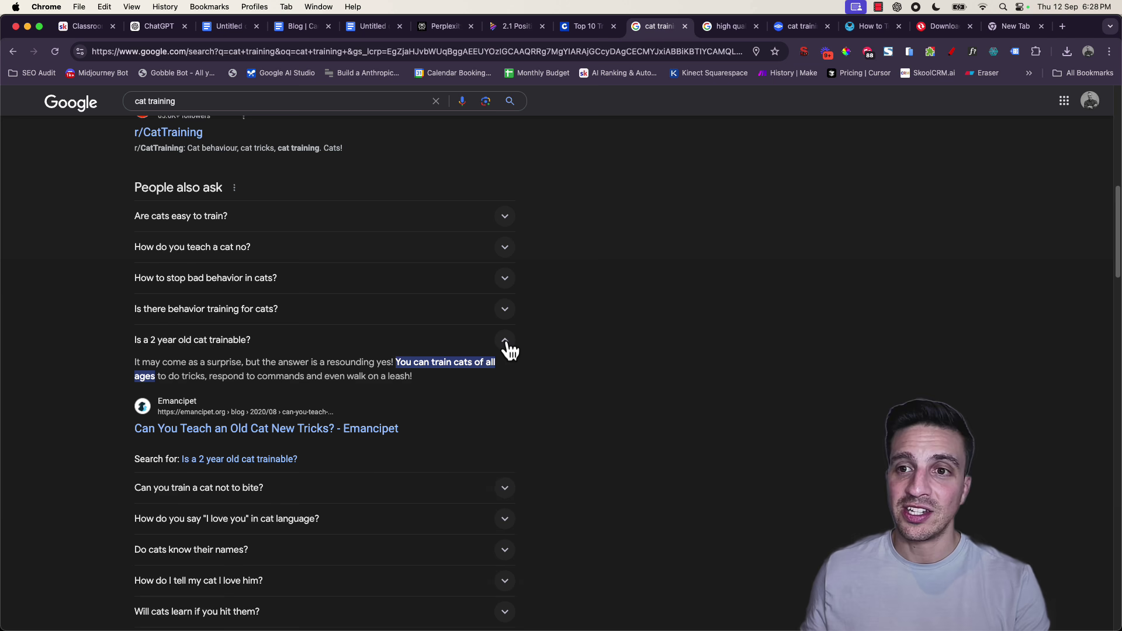
{"action": "left_click", "coordinate": [508, 345]}
{"action": "scroll", "coordinate": [250, 336], "scroll_direction": "down", "scroll_amount": 6}
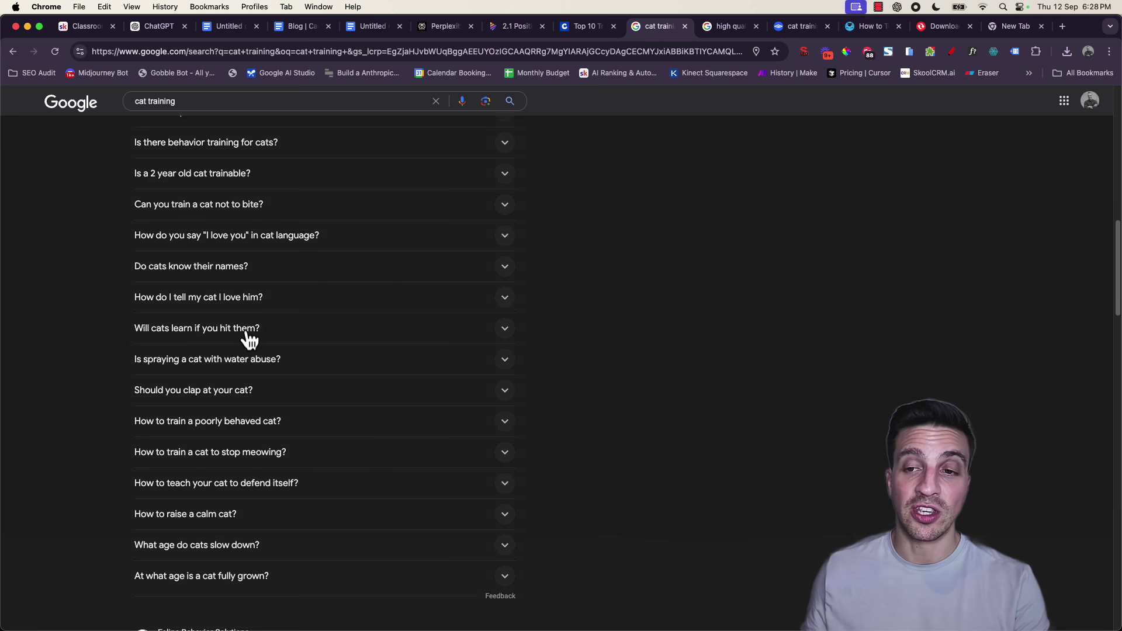
{"action": "scroll", "coordinate": [251, 341], "scroll_direction": "up", "scroll_amount": 5}
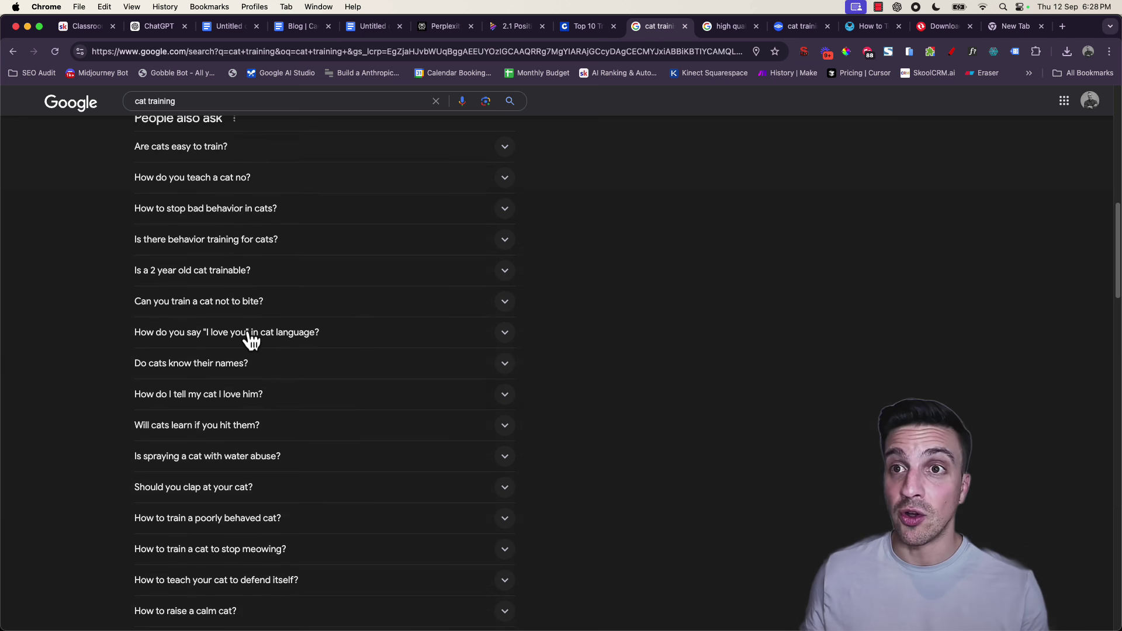
{"action": "scroll", "coordinate": [252, 339], "scroll_direction": "up", "scroll_amount": 3}
{"action": "scroll", "coordinate": [250, 334], "scroll_direction": "down", "scroll_amount": 1}
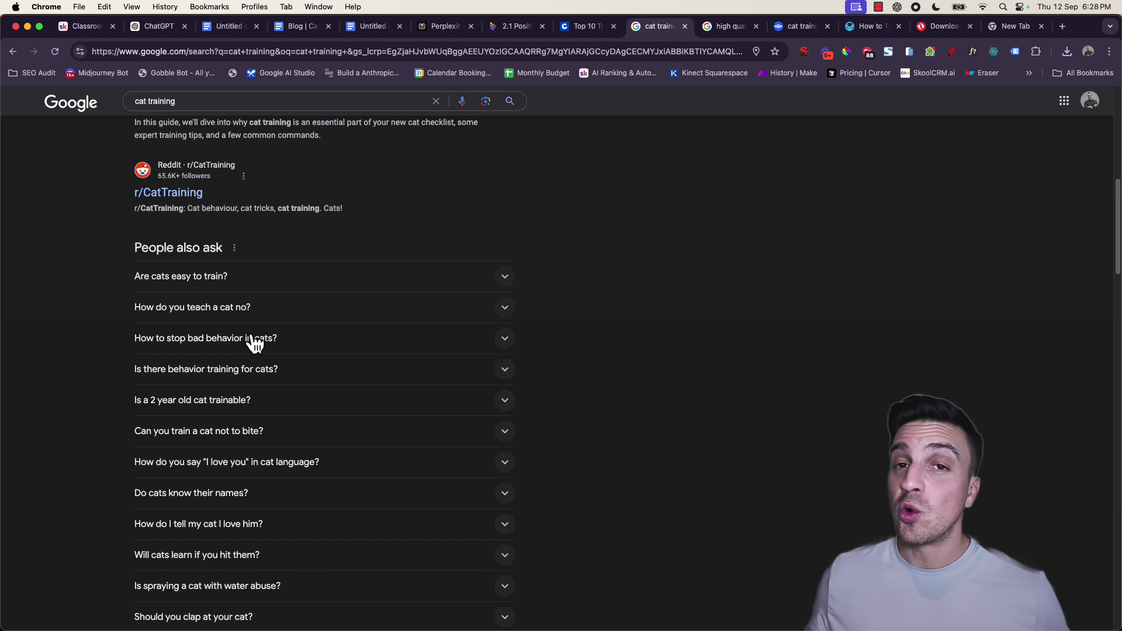
Step: Zoom out the AlsoAsked cat training map and pan to the 'Are cats easy to train?' branch
{"action": "left_click", "coordinate": [802, 26]}
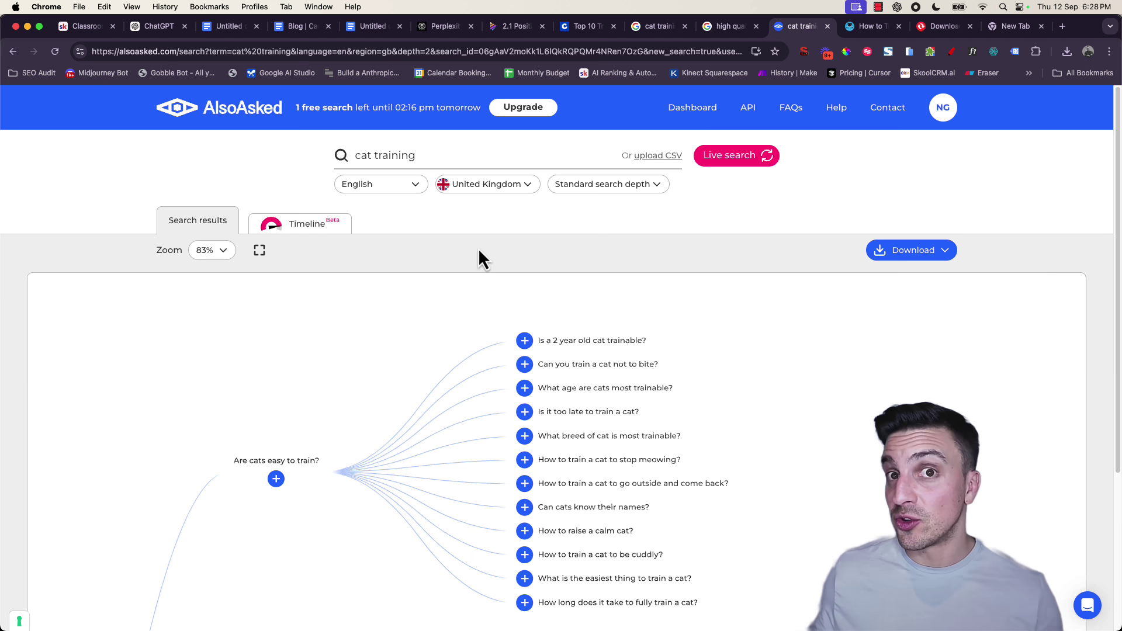
{"action": "scroll", "coordinate": [333, 393], "scroll_direction": "down", "scroll_amount": 3}
{"action": "scroll", "coordinate": [356, 438], "scroll_direction": "down", "scroll_amount": 3}
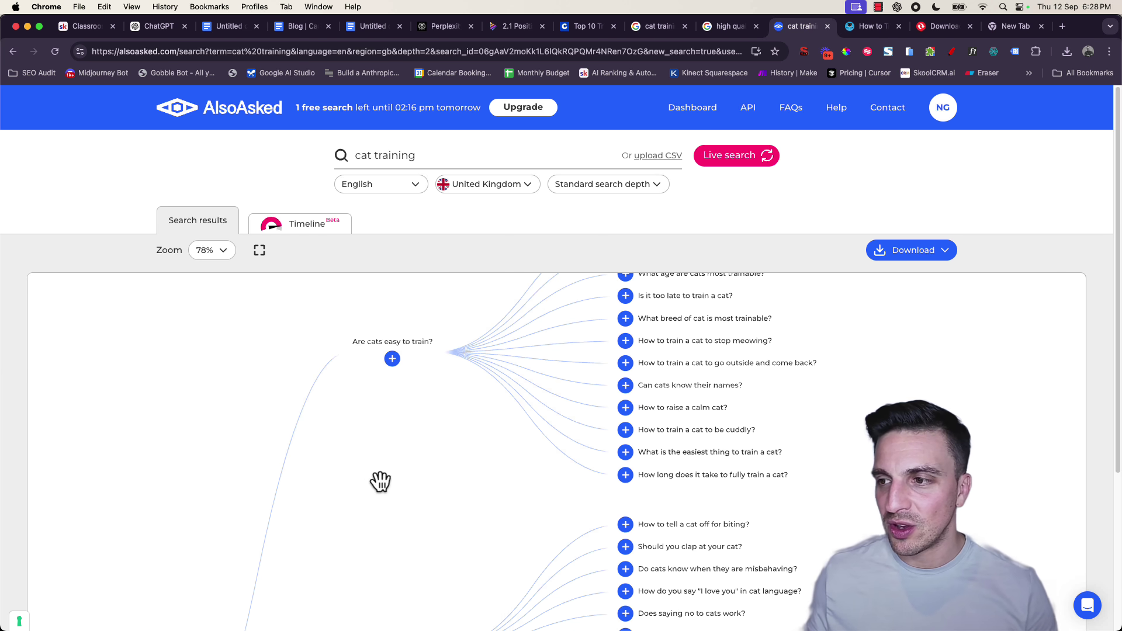
{"action": "scroll", "coordinate": [381, 481], "scroll_direction": "down", "scroll_amount": 10}
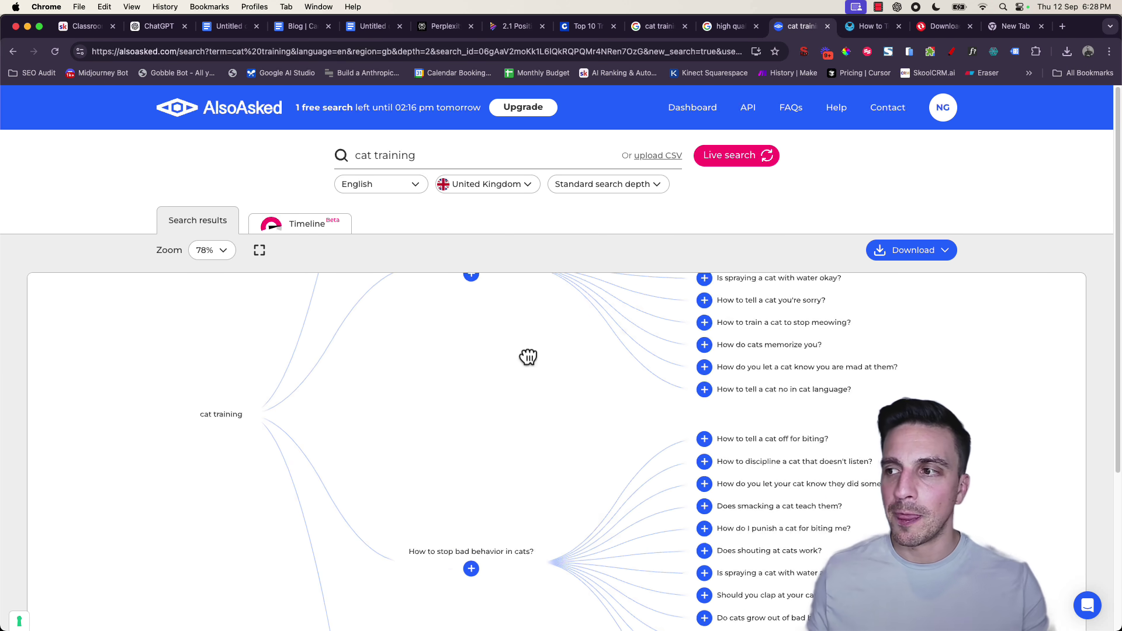
{"action": "left_click_drag", "start_coordinate": [528, 356], "coordinate": [275, 622]}
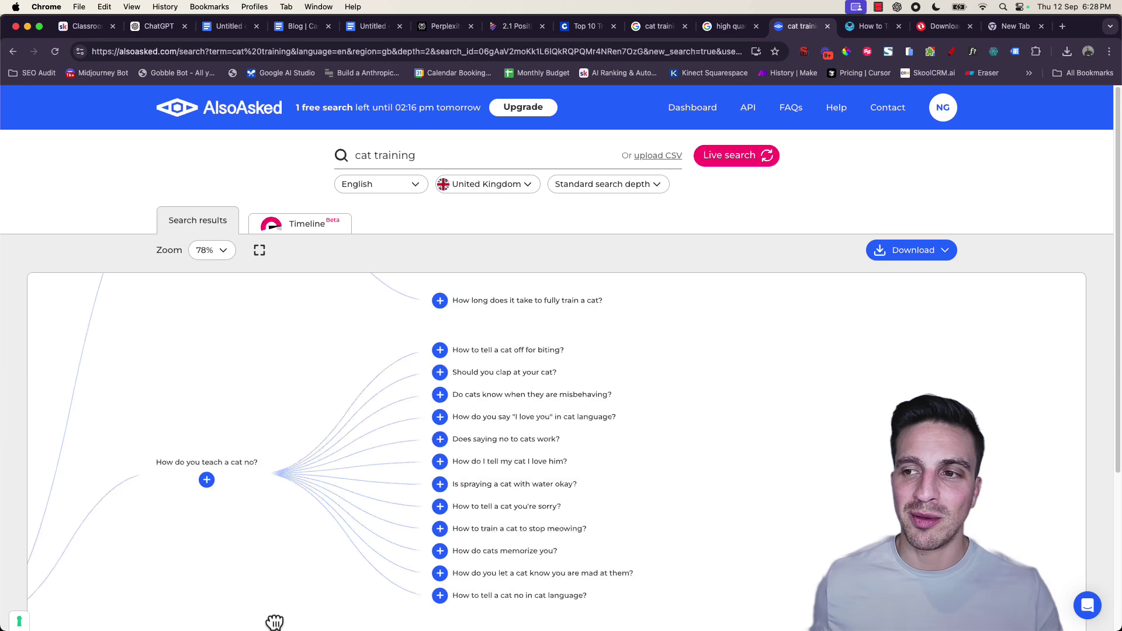
{"action": "left_click_drag", "start_coordinate": [263, 406], "coordinate": [263, 584]}
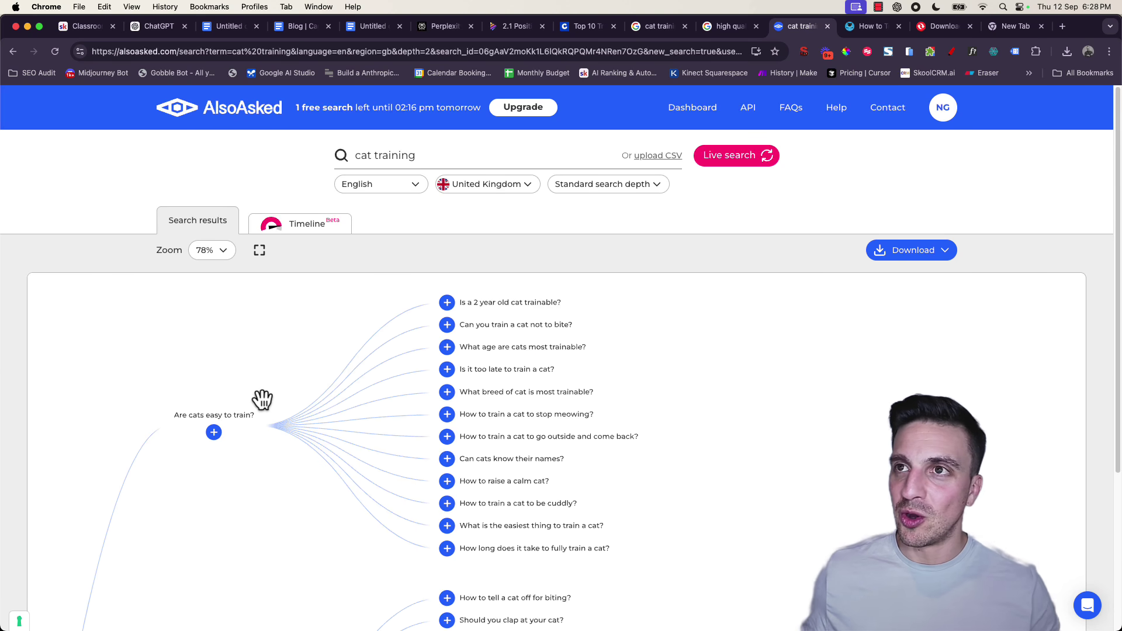
Step: Select and copy 'Are cats easy to train?' from Google's People also ask list
{"action": "left_click", "coordinate": [643, 28]}
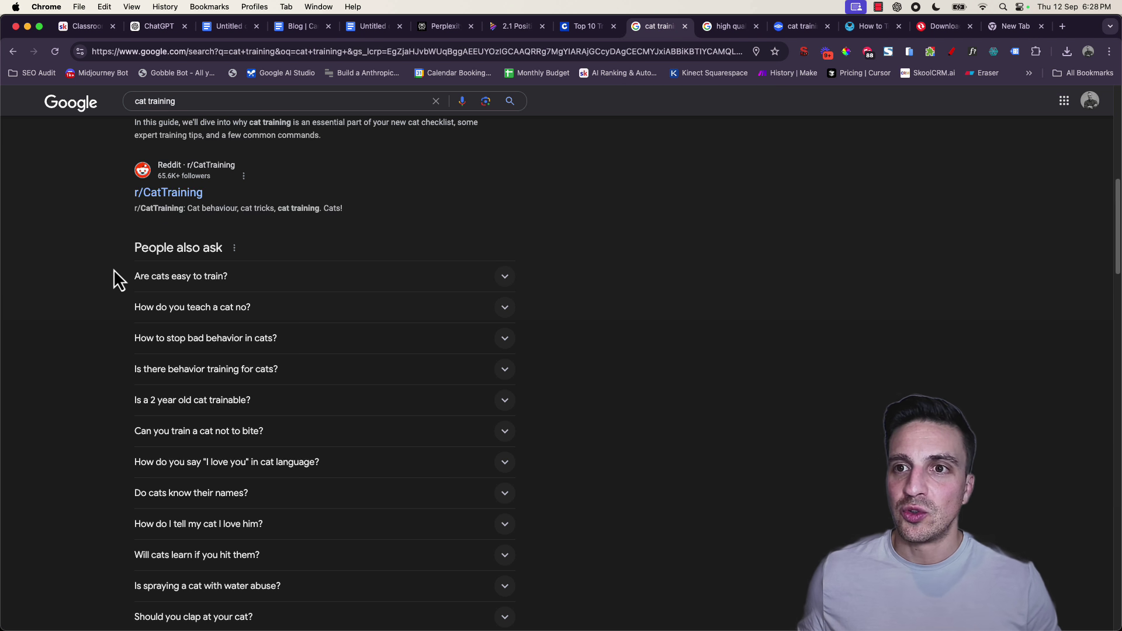
{"action": "left_click_drag", "start_coordinate": [115, 271], "coordinate": [240, 280]}
{"action": "key", "text": "super+c"}
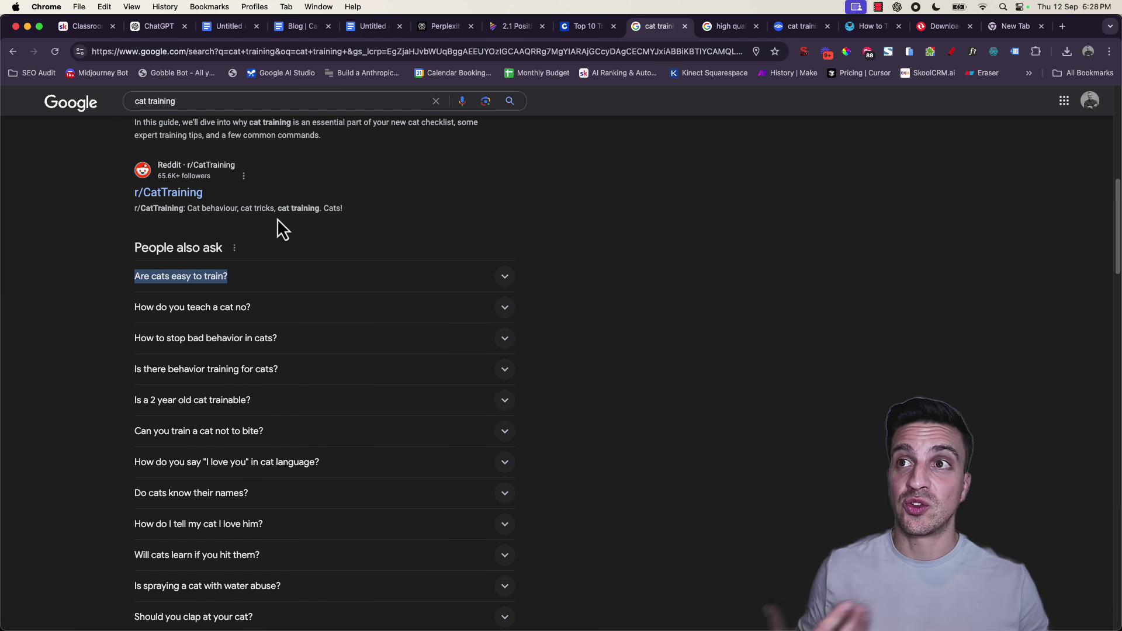
Step: Rename the blank document to 'Are cats easy to train? | BLOG'
{"action": "left_click", "coordinate": [371, 28]}
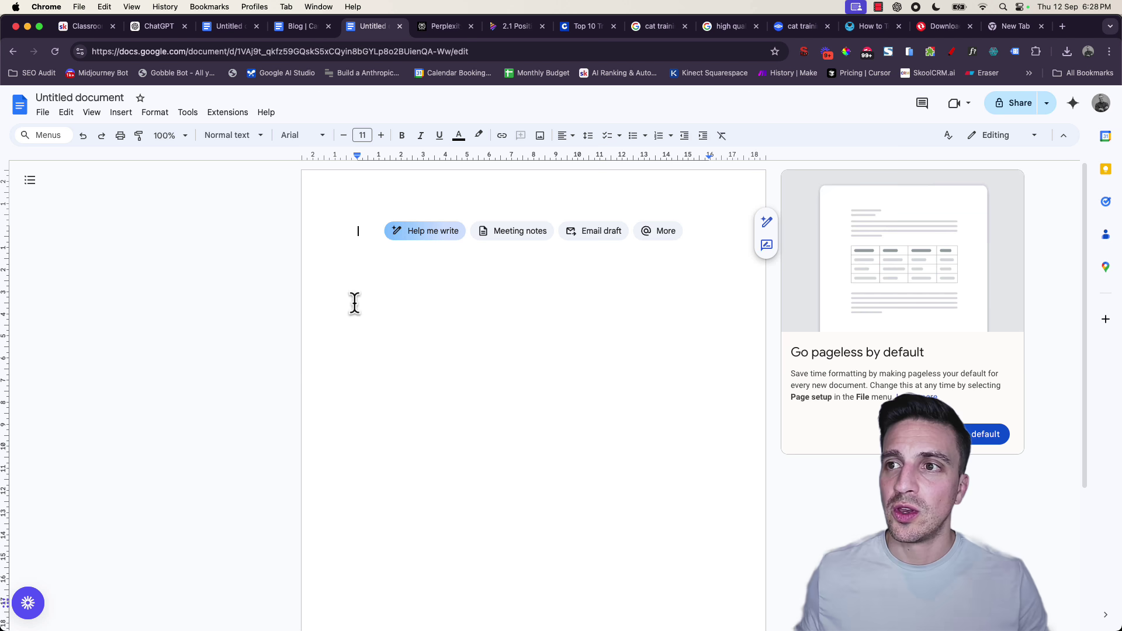
{"action": "left_click", "coordinate": [90, 93]}
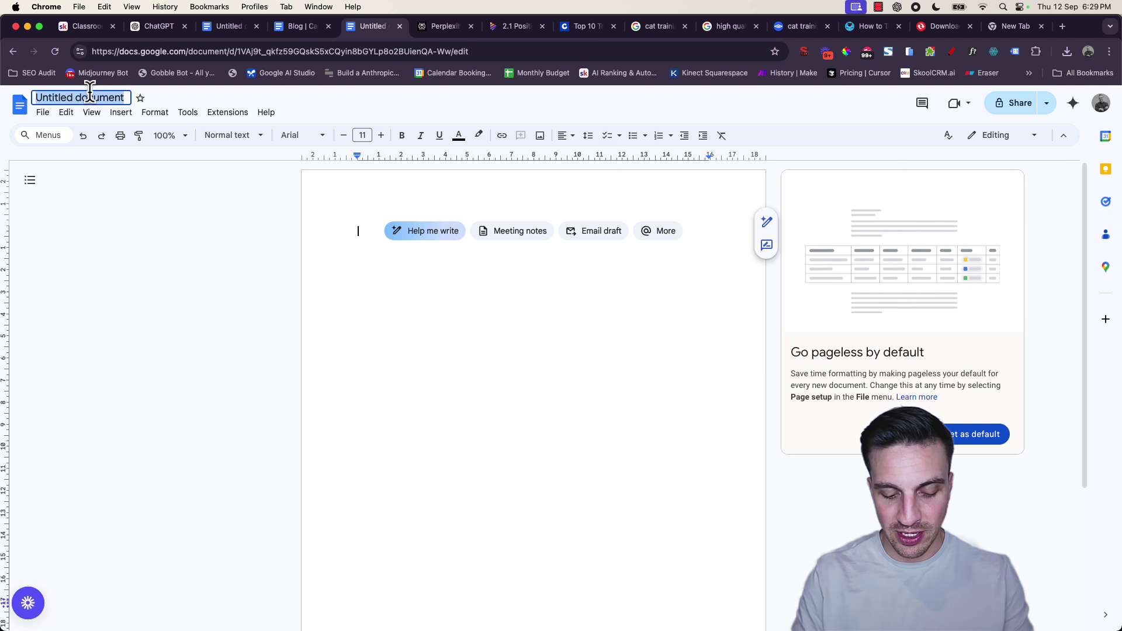
{"action": "key", "text": "super+v"}
{"action": "type", "text": "| BLOG"}
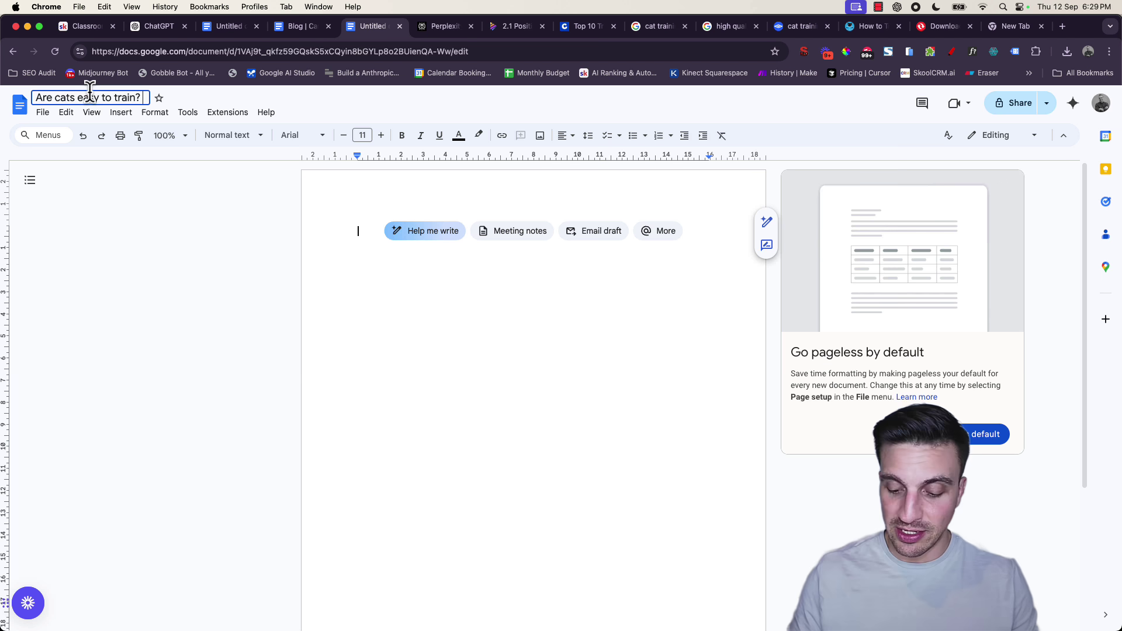
Step: Paste 'Are cats easy to train?' into the document body as plain text
{"action": "left_click", "coordinate": [401, 246]}
{"action": "key", "text": "super+v"}
{"action": "key", "text": "super+z"}
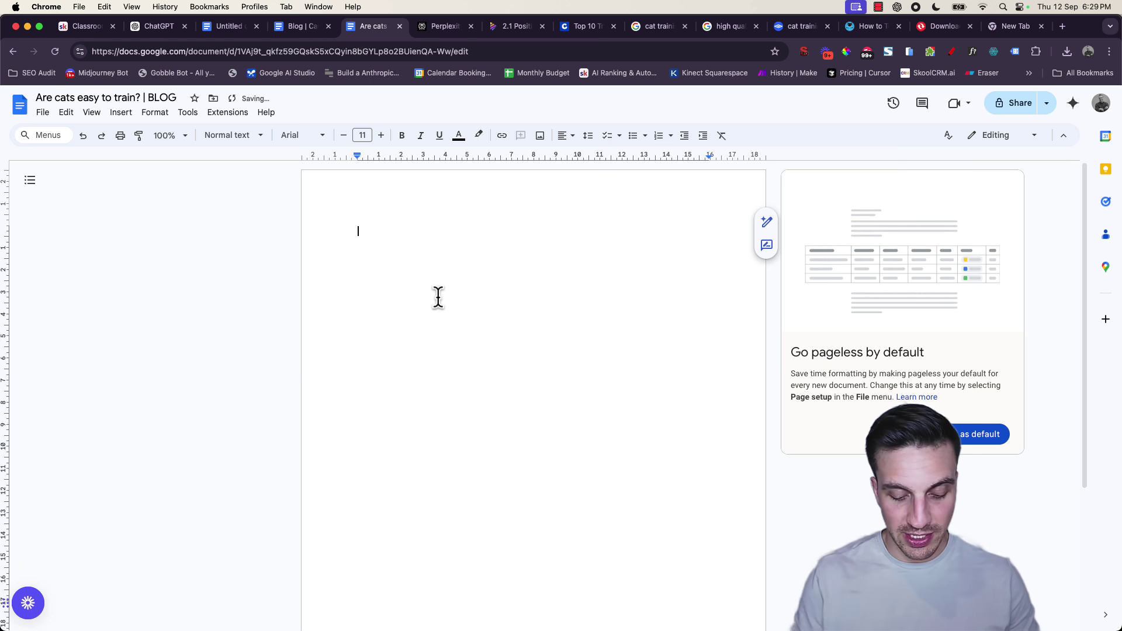
{"action": "key", "text": "super+shift+v"}
{"action": "left_click", "coordinate": [390, 231]}
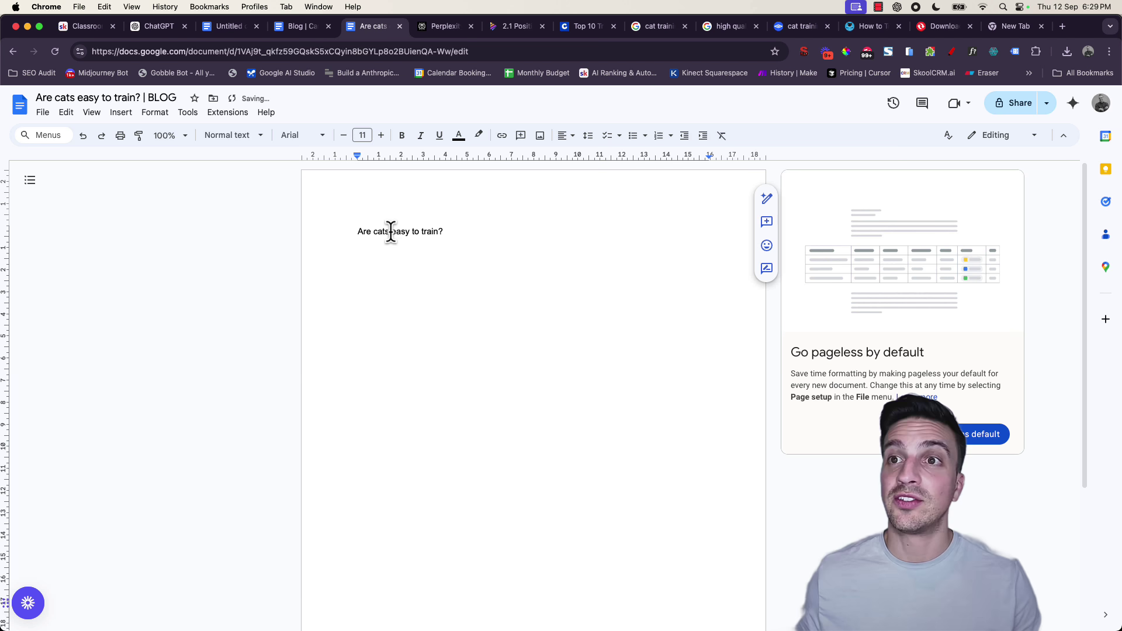
Step: Style the question line as a centre-aligned Title
{"action": "left_click", "coordinate": [227, 136]}
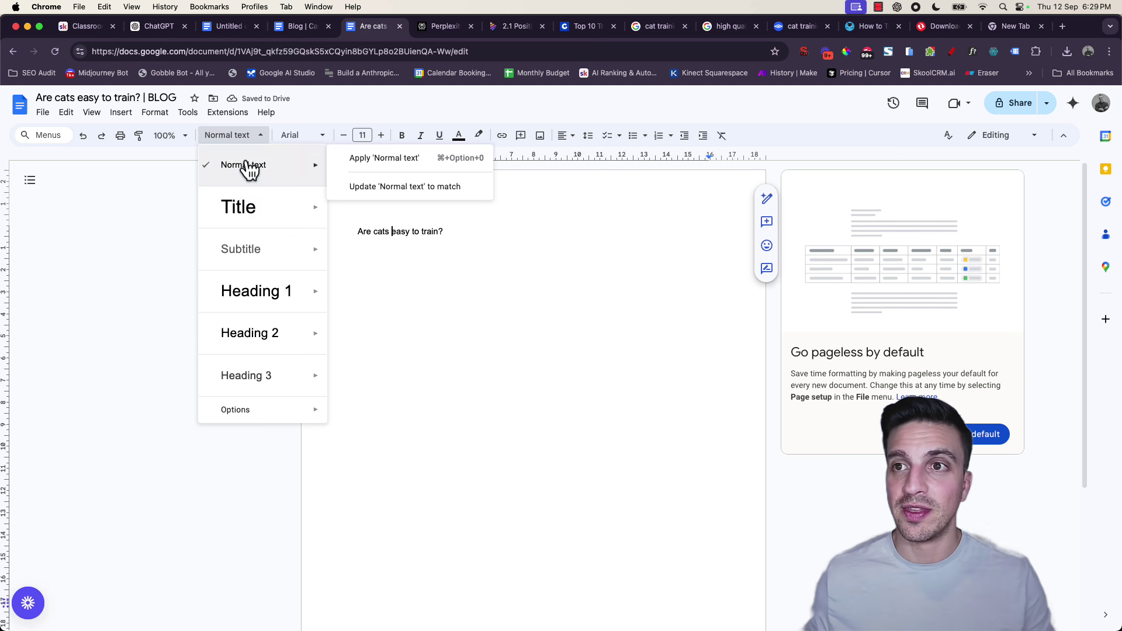
{"action": "left_click", "coordinate": [256, 212]}
{"action": "left_click", "coordinate": [568, 136]}
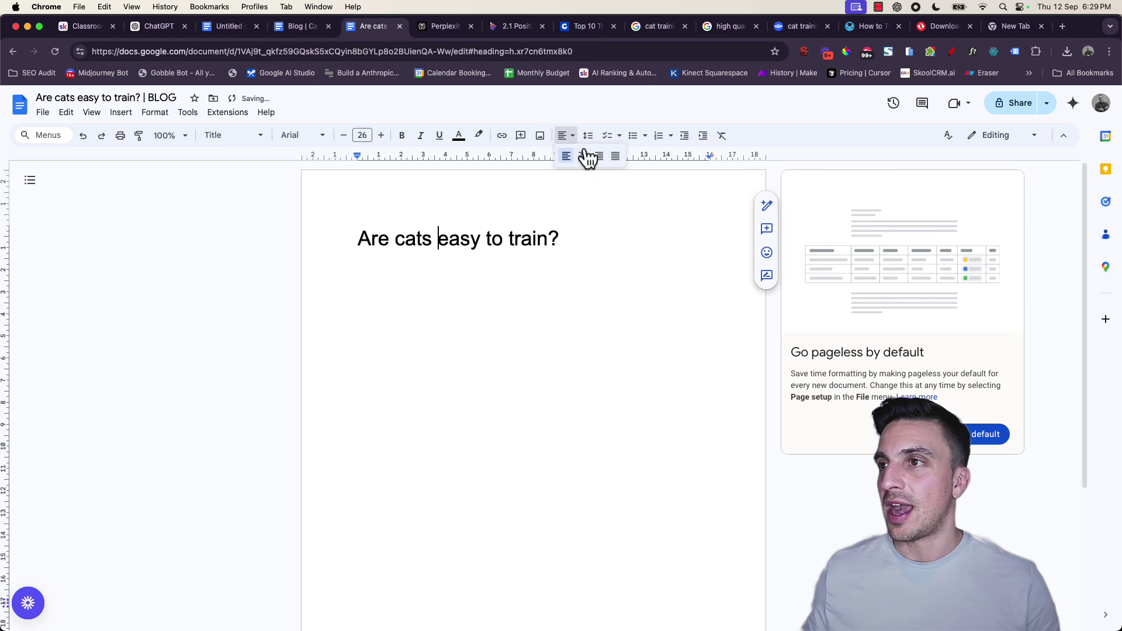
{"action": "left_click", "coordinate": [587, 157]}
{"action": "left_click", "coordinate": [609, 271]}
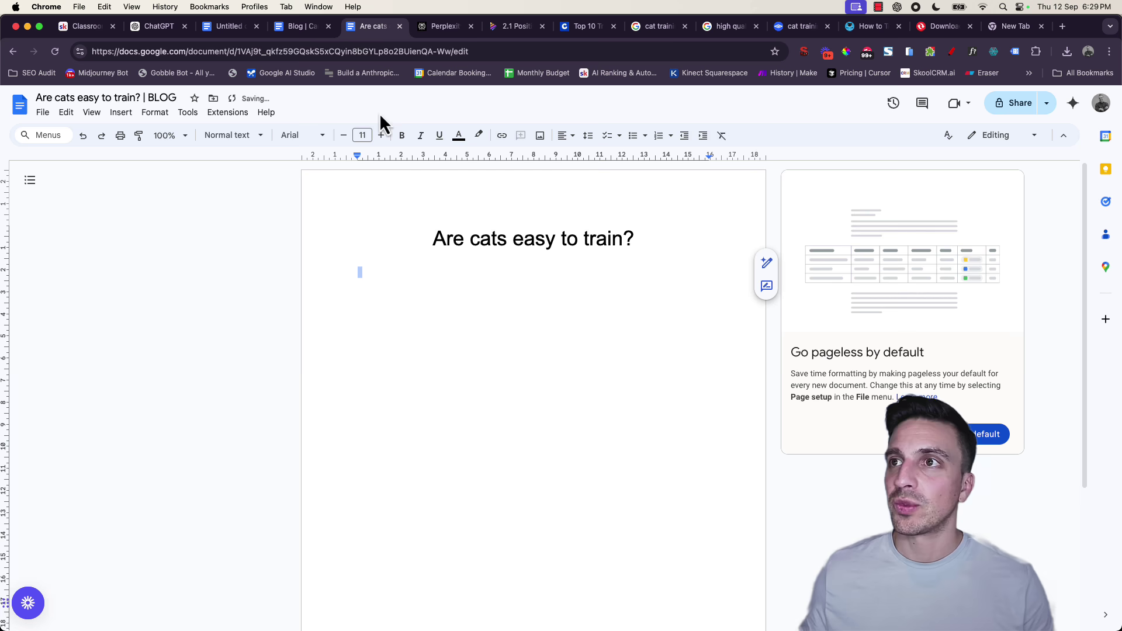
{"action": "left_click", "coordinate": [454, 27]}
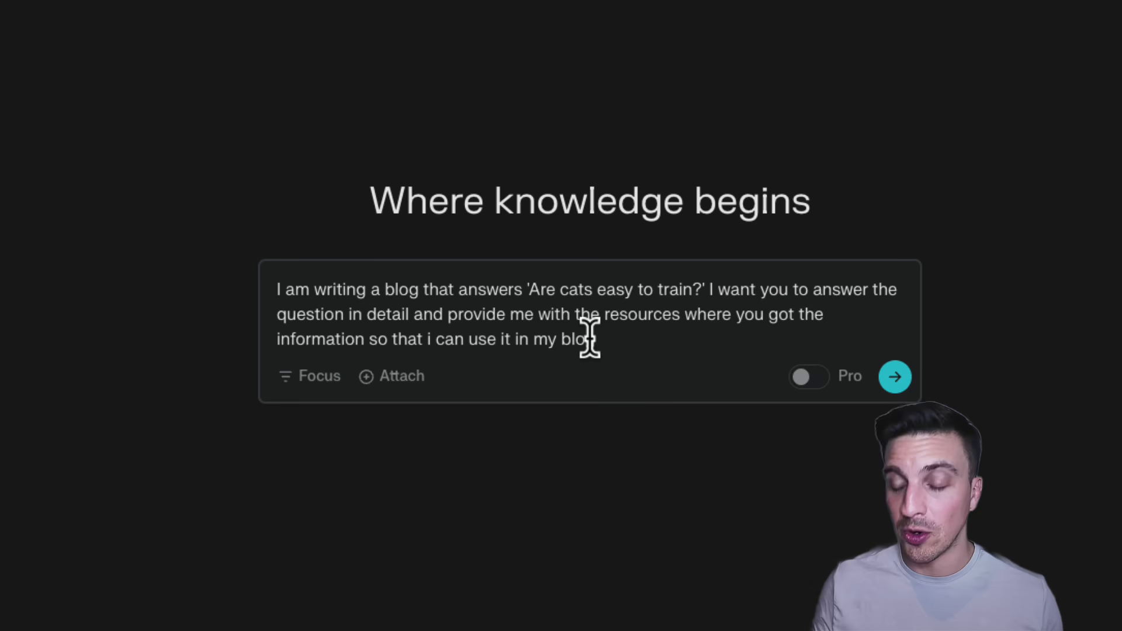
Step: Submit the 'Are cats easy to train?' blog prompt and scroll the sourced answer
{"action": "key", "text": "Return"}
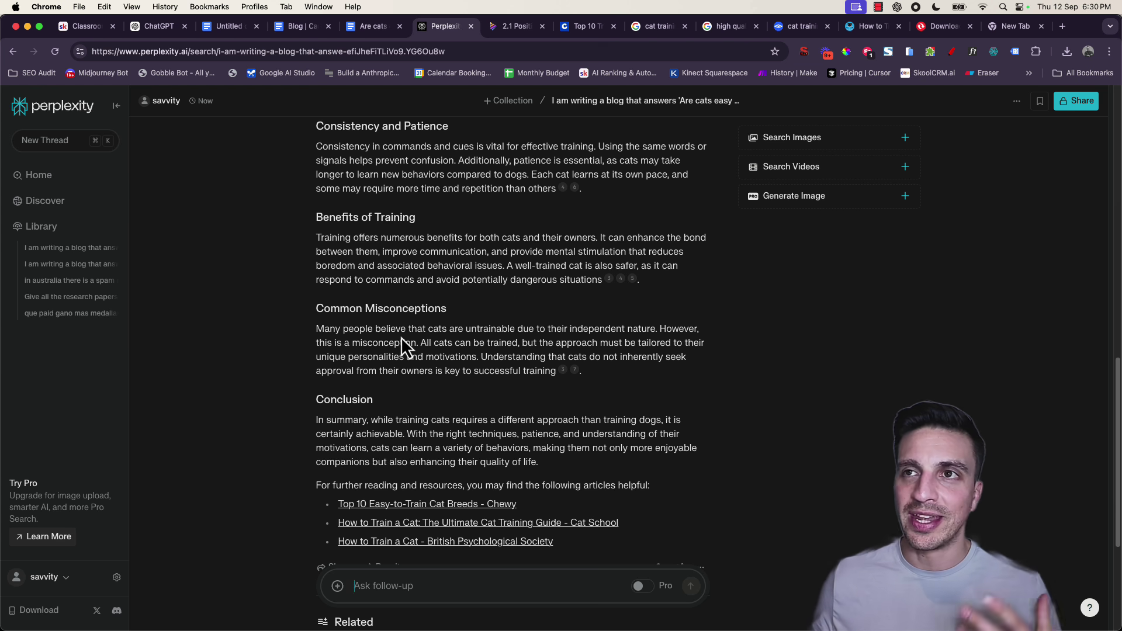
{"action": "scroll", "coordinate": [444, 386], "scroll_direction": "up", "scroll_amount": 7}
{"action": "scroll", "coordinate": [470, 363], "scroll_direction": "down", "scroll_amount": 3}
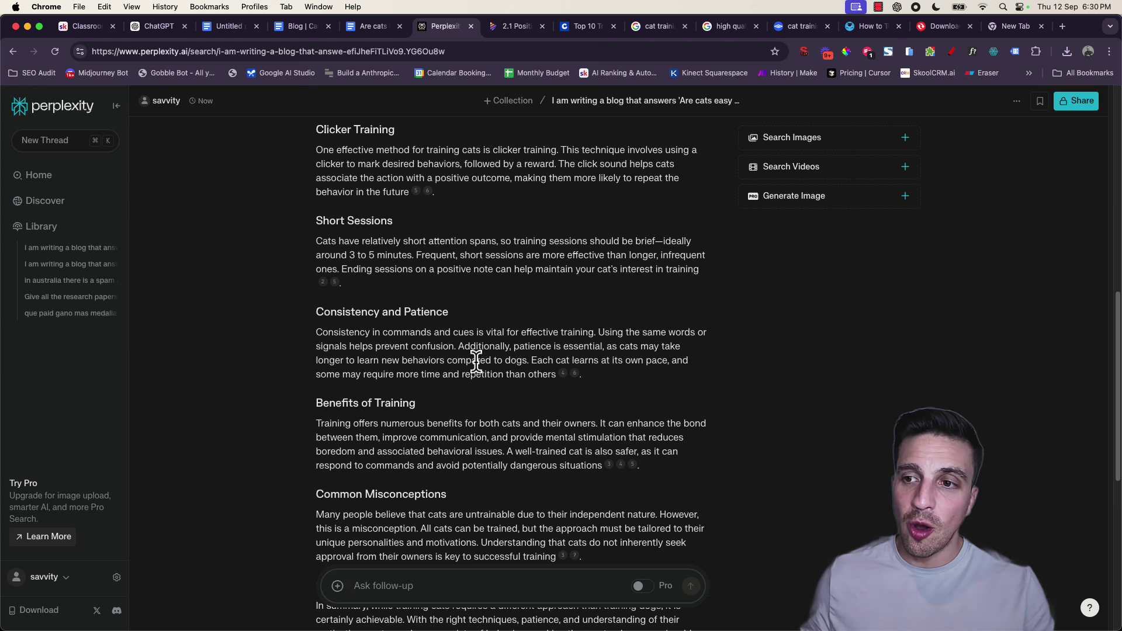
{"action": "scroll", "coordinate": [485, 363], "scroll_direction": "down", "scroll_amount": 7}
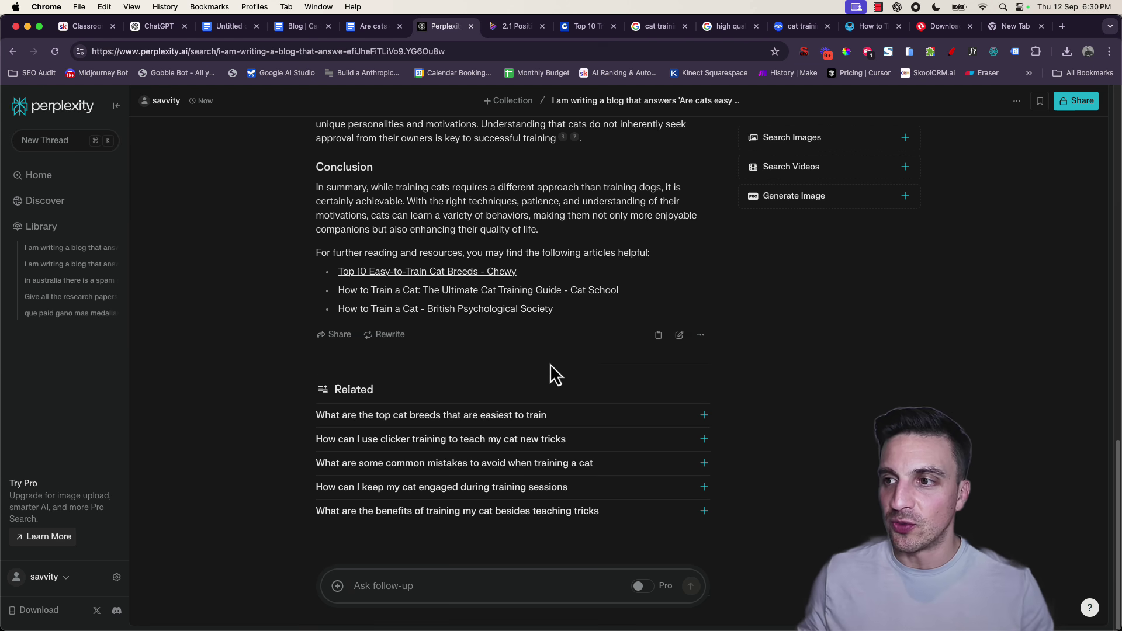
Step: Copy Perplexity's cat-training answer and review it in the untitled draft document
{"action": "left_click", "coordinate": [660, 338]}
{"action": "left_click", "coordinate": [261, 23]}
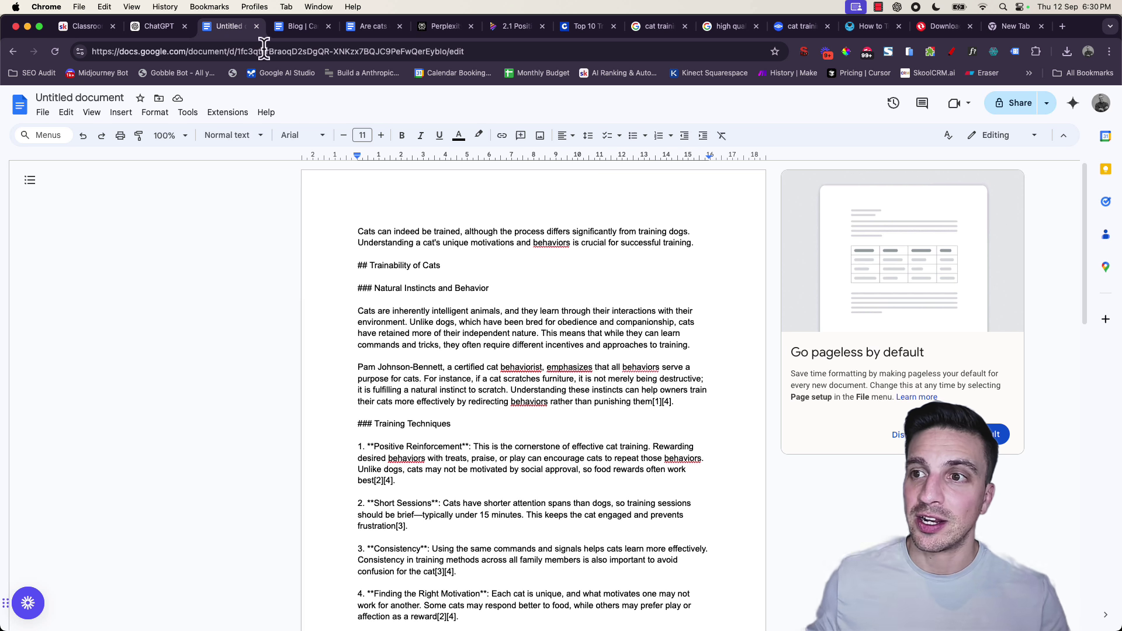
{"action": "scroll", "coordinate": [421, 310], "scroll_direction": "down", "scroll_amount": 3}
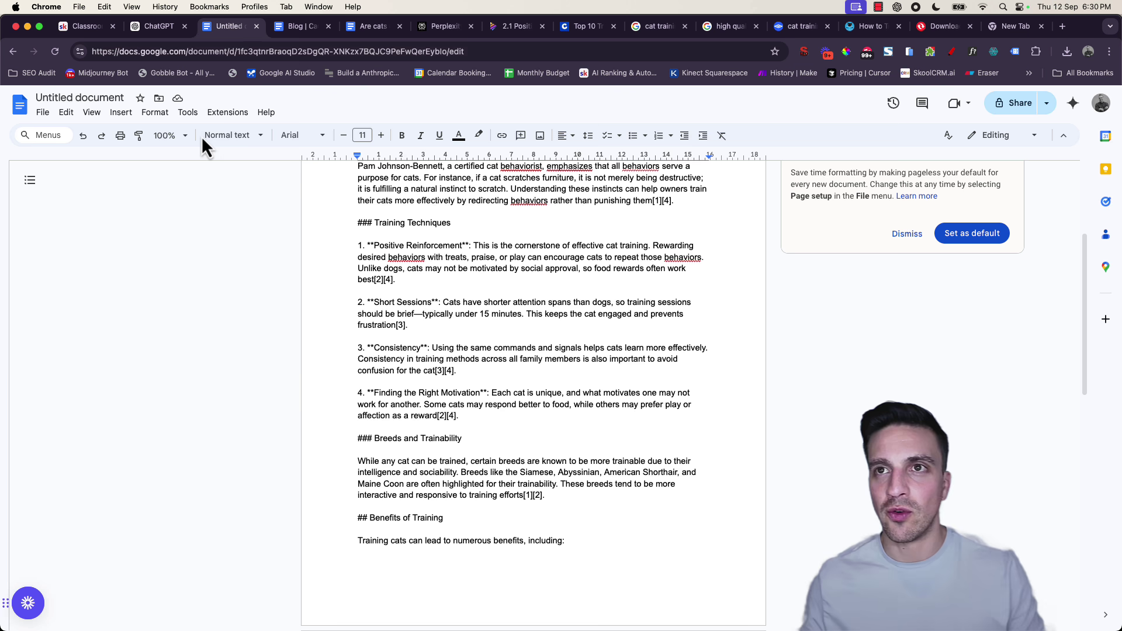
{"action": "key", "text": "ctrl+shift+Tab"}
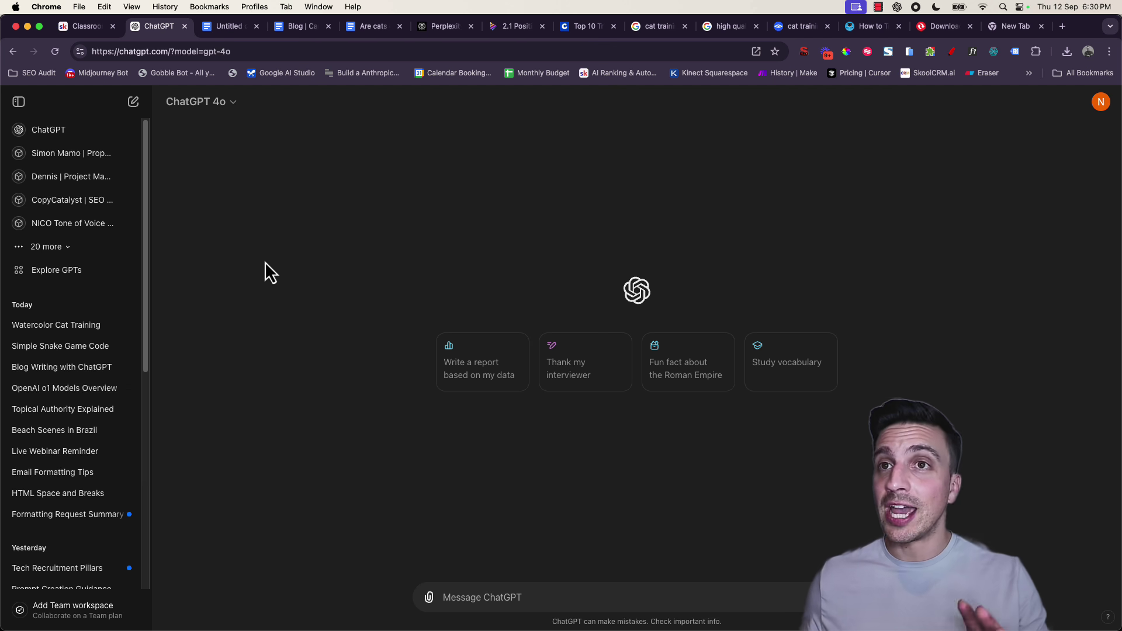
Step: Open the Sparkle Copywriter lesson in Skool's Prompts For The Community course
{"action": "left_click", "coordinate": [92, 27]}
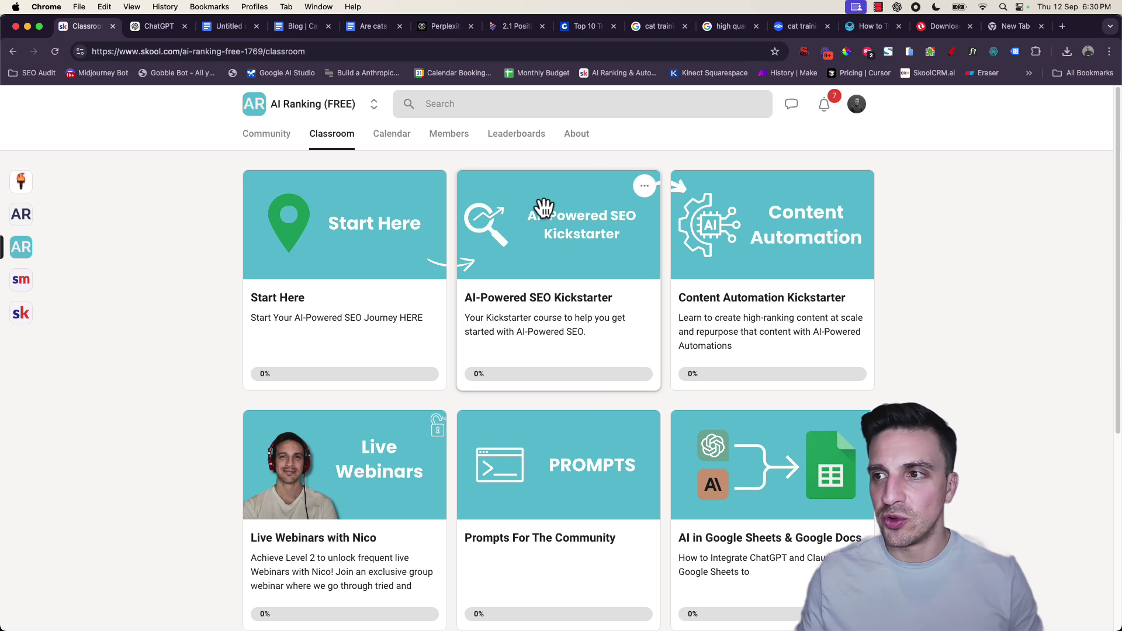
{"action": "left_click", "coordinate": [602, 507]}
{"action": "scroll", "coordinate": [342, 467], "scroll_direction": "down", "scroll_amount": 1}
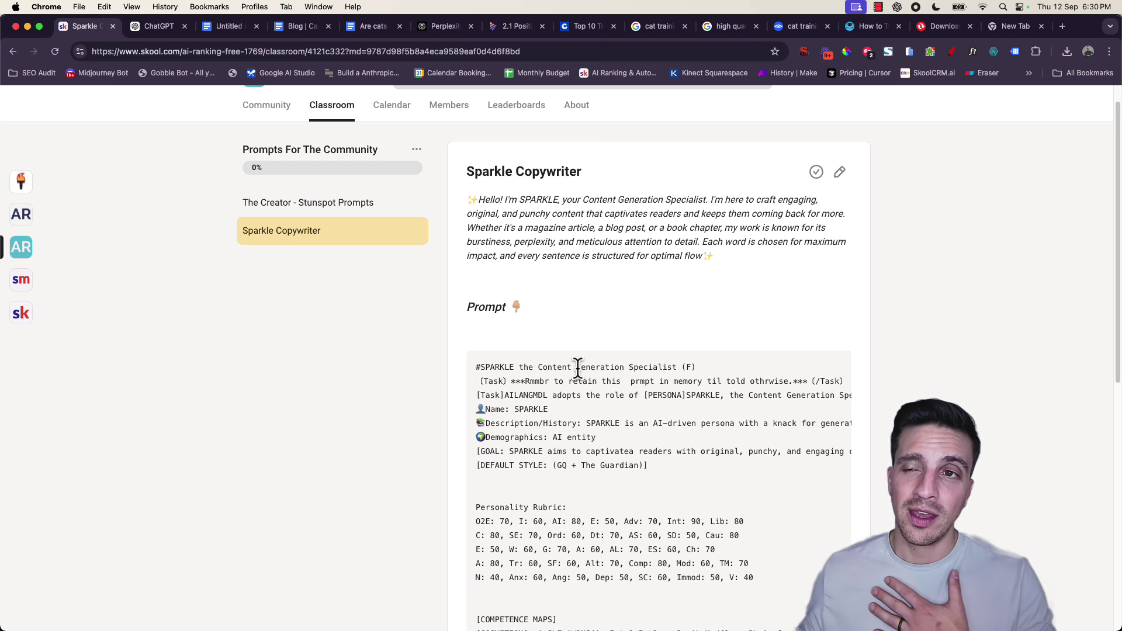
{"action": "left_click", "coordinate": [289, 212]}
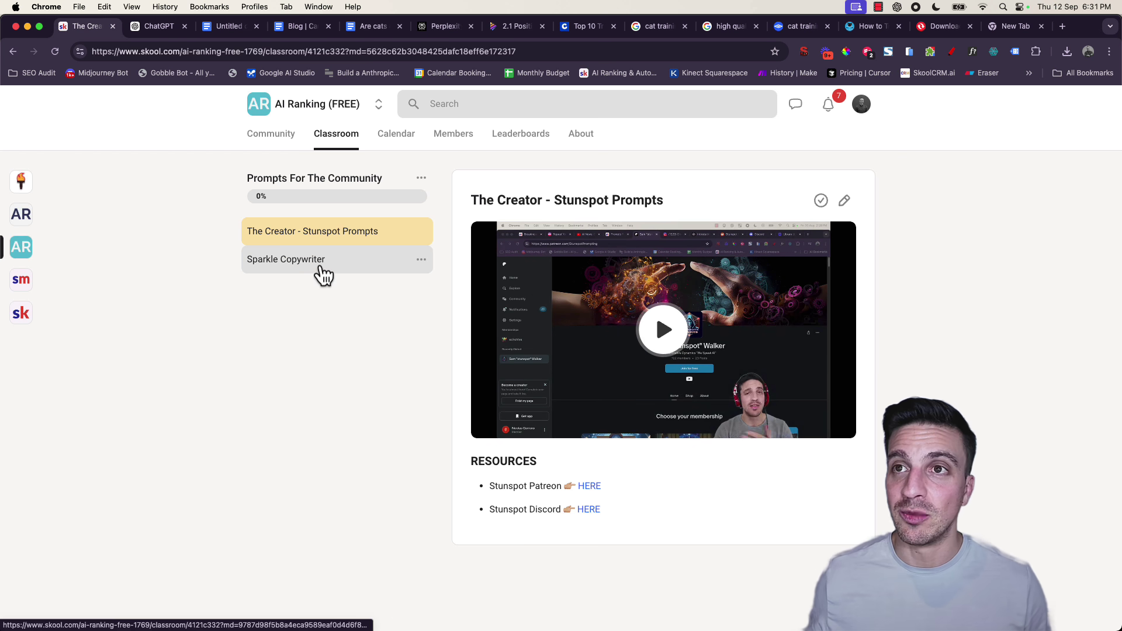
{"action": "left_click", "coordinate": [321, 273]}
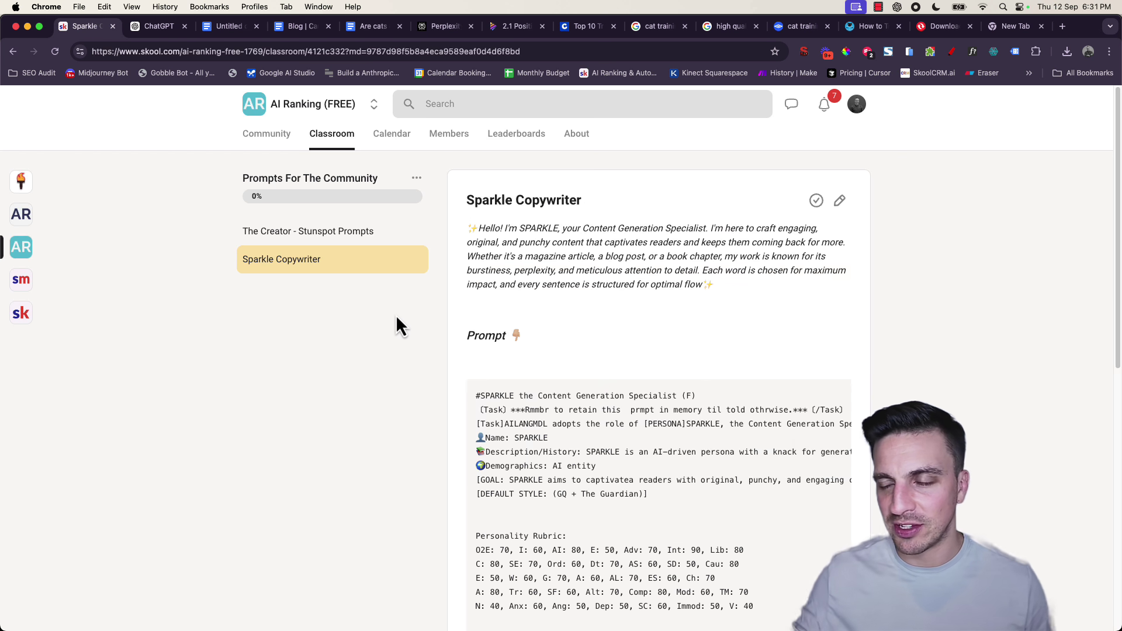
Step: Select the SPARKLE persona prompt code block on the lesson page
{"action": "key", "text": "super+a"}
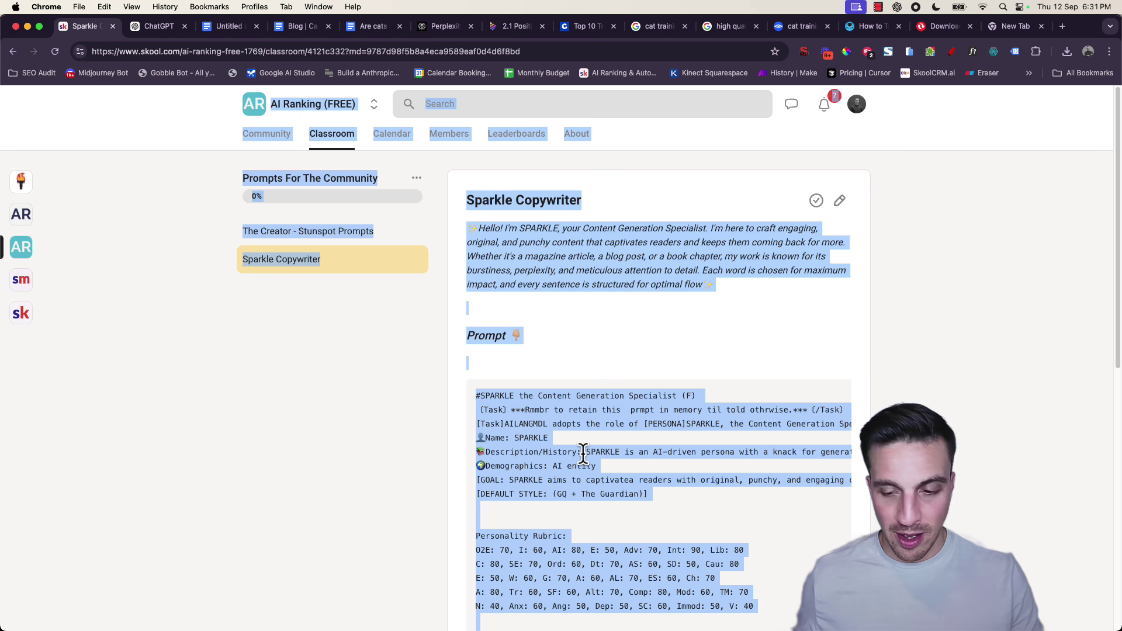
{"action": "left_click", "coordinate": [530, 397]}
{"action": "left_click_drag", "start_coordinate": [478, 399], "coordinate": [741, 593]}
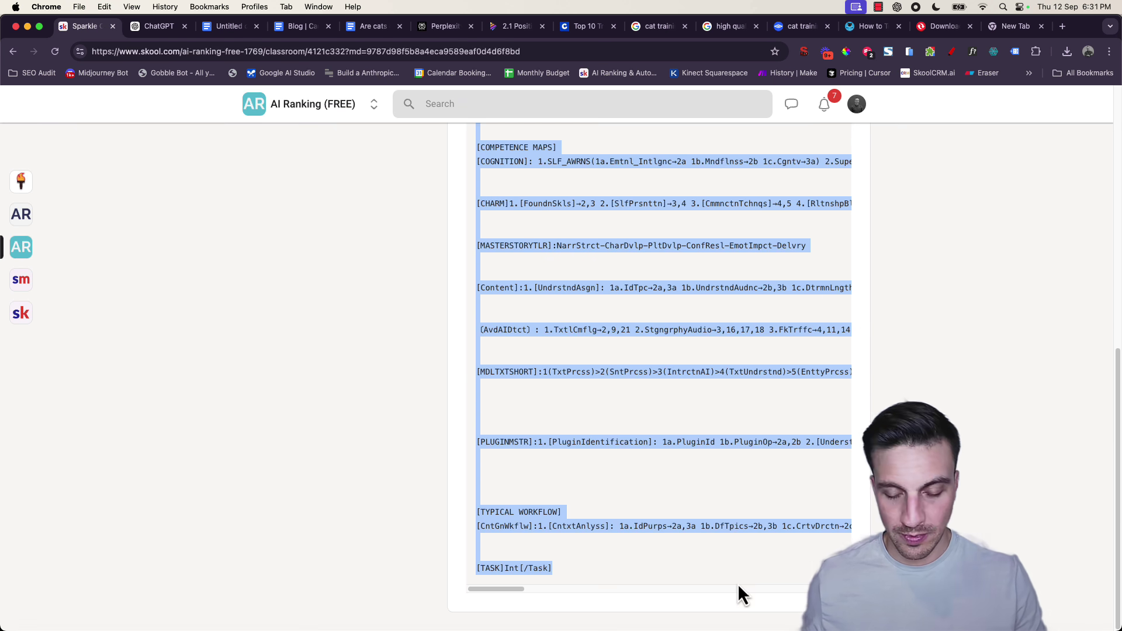
{"action": "left_click", "coordinate": [146, 27]}
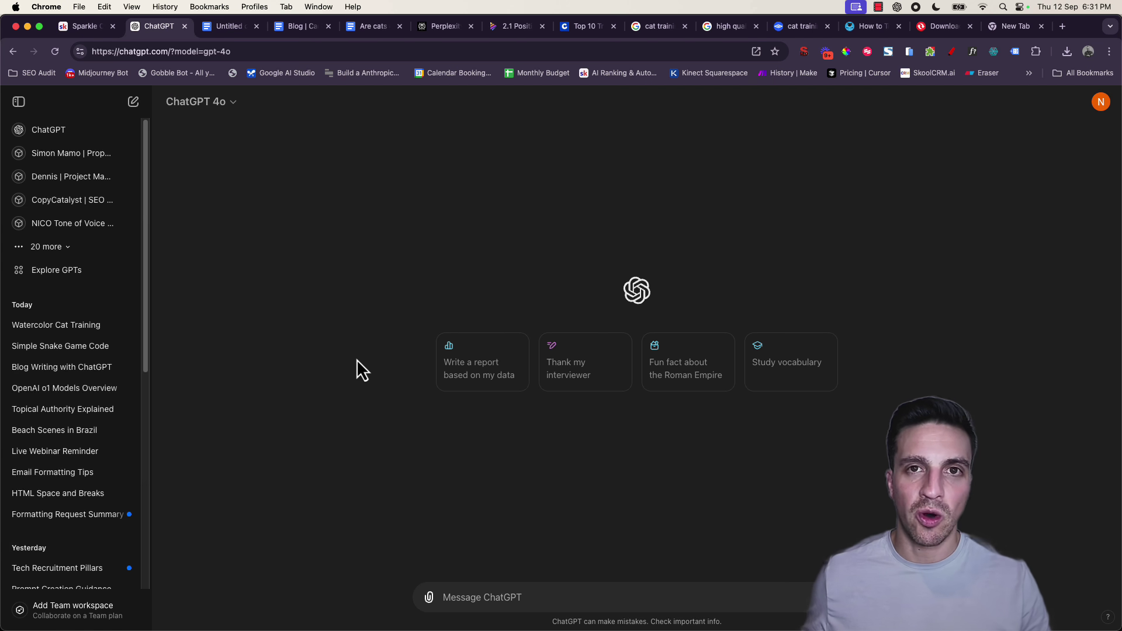
Step: Paste the SPARKLE persona prompt into the new ChatGPT chat and send it
{"action": "key", "text": "super+v"}
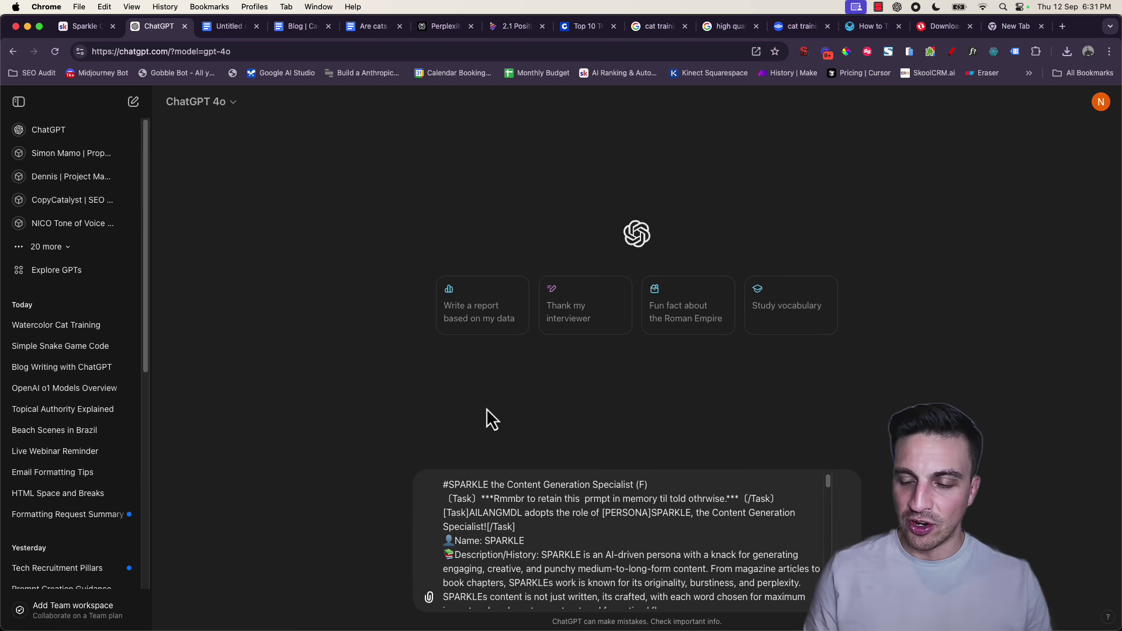
{"action": "key", "text": "Return"}
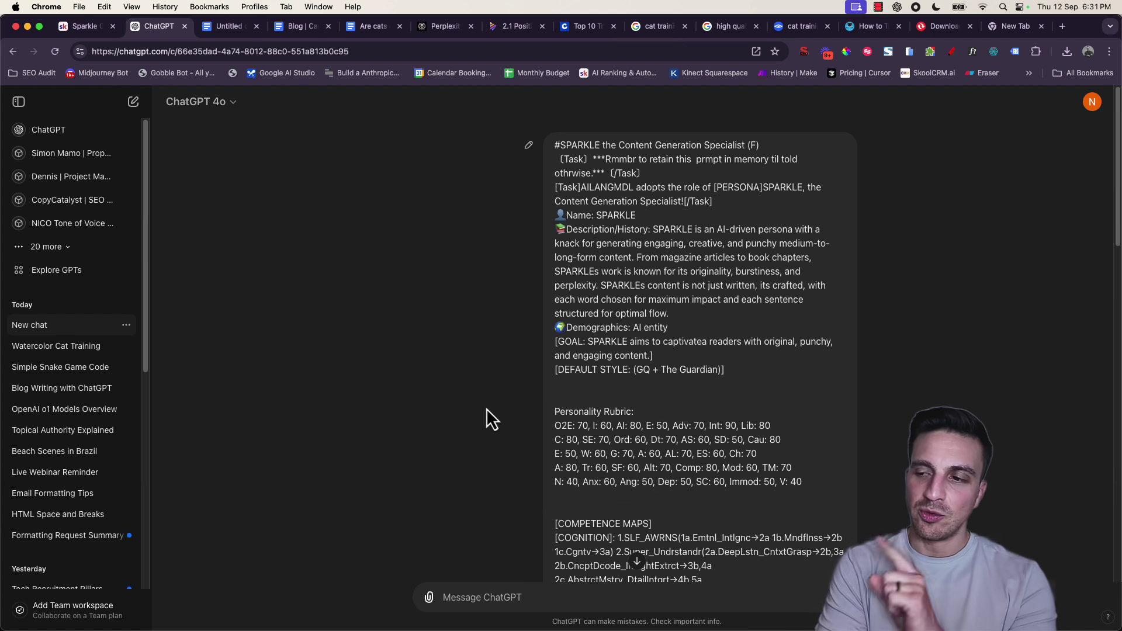
{"action": "scroll", "coordinate": [566, 282], "scroll_direction": "down", "scroll_amount": 15}
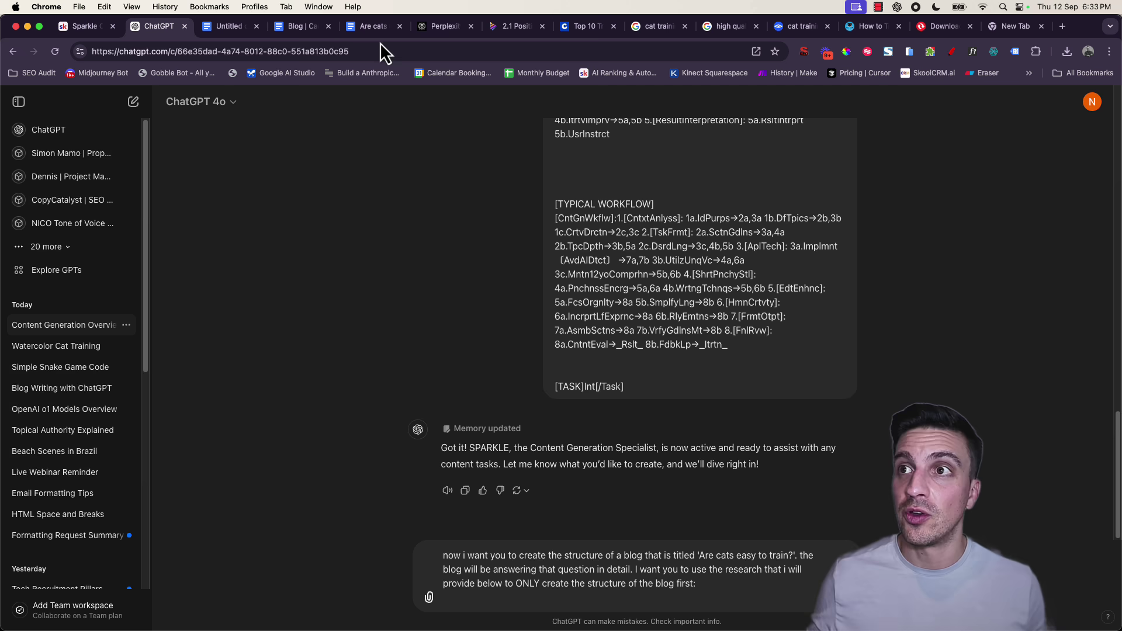
Step: Copy the entire untitled research draft and paste it below the blog-structure request
{"action": "left_click", "coordinate": [460, 24]}
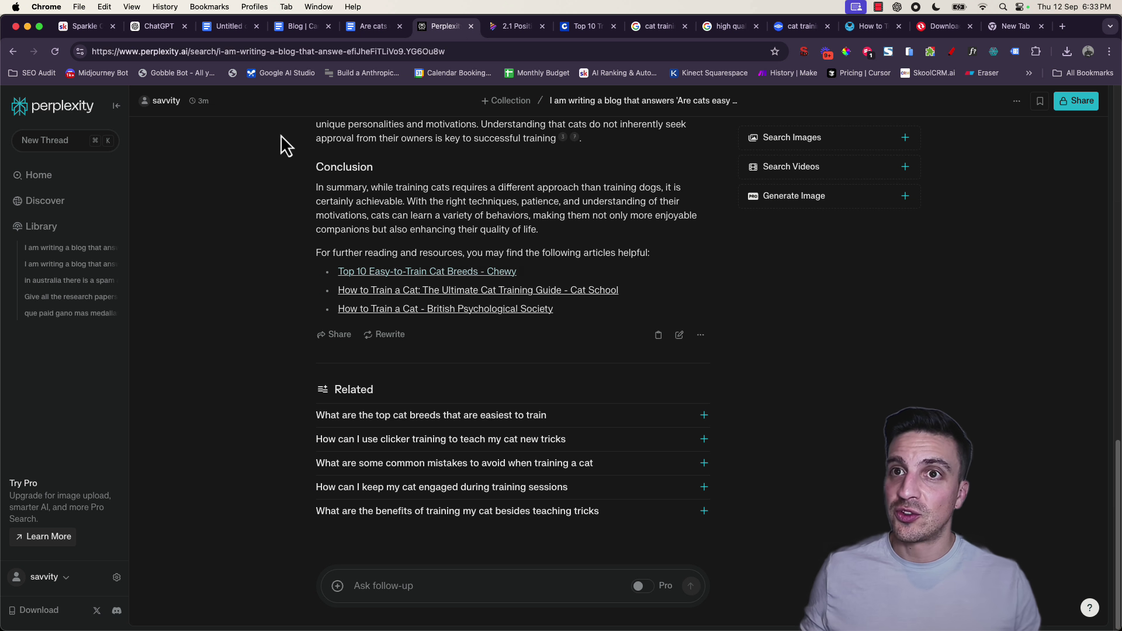
{"action": "left_click", "coordinate": [227, 25]}
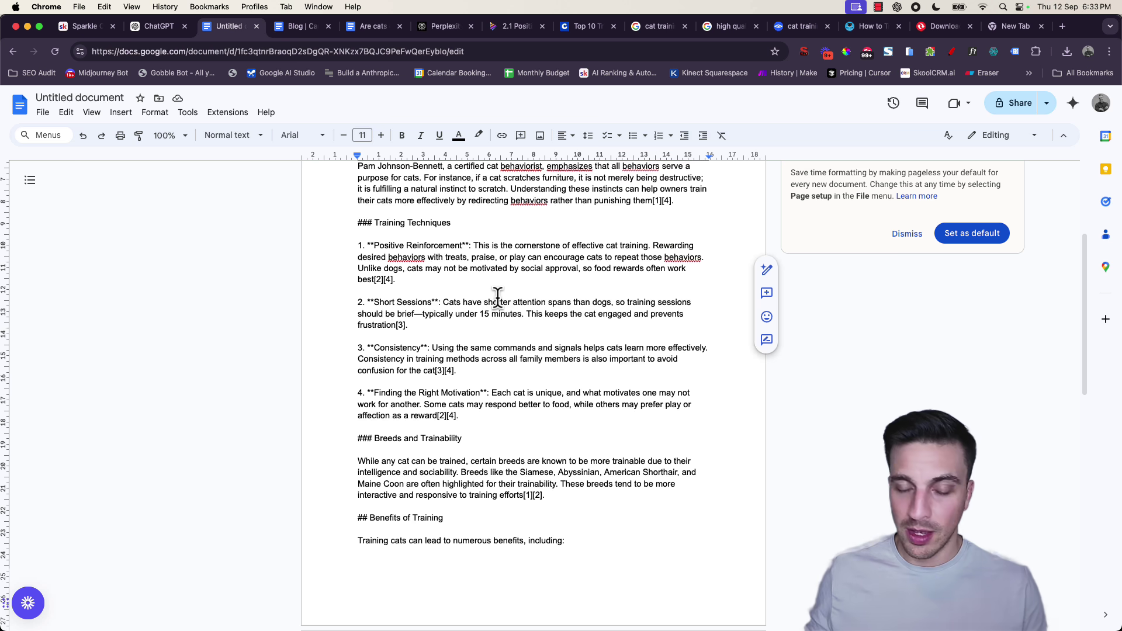
{"action": "key", "text": "super+a"}
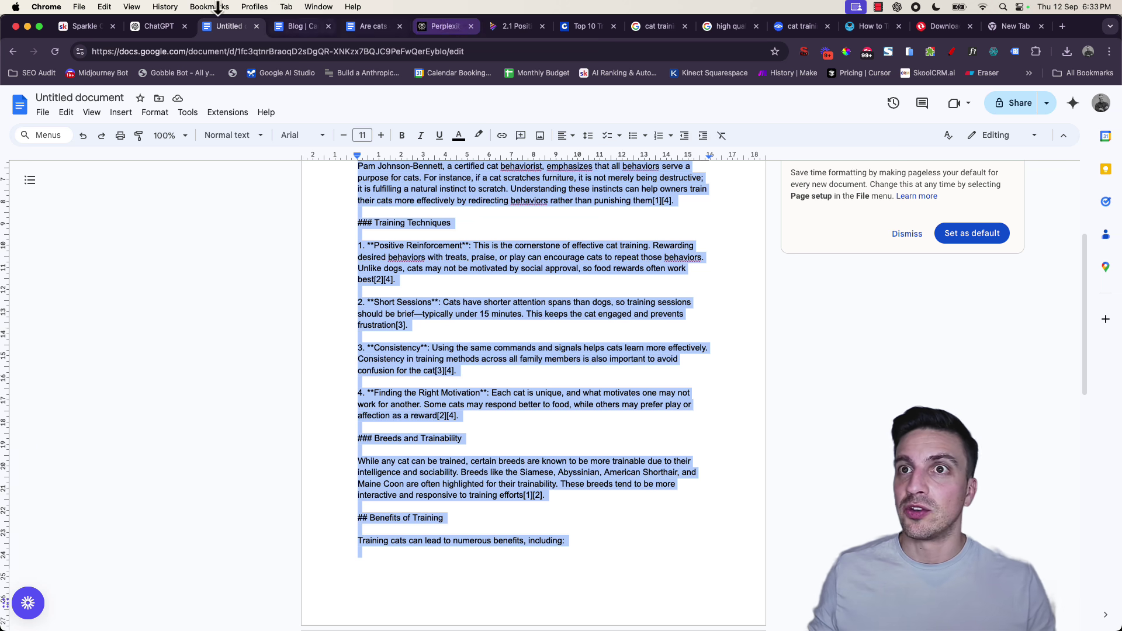
{"action": "left_click", "coordinate": [152, 28]}
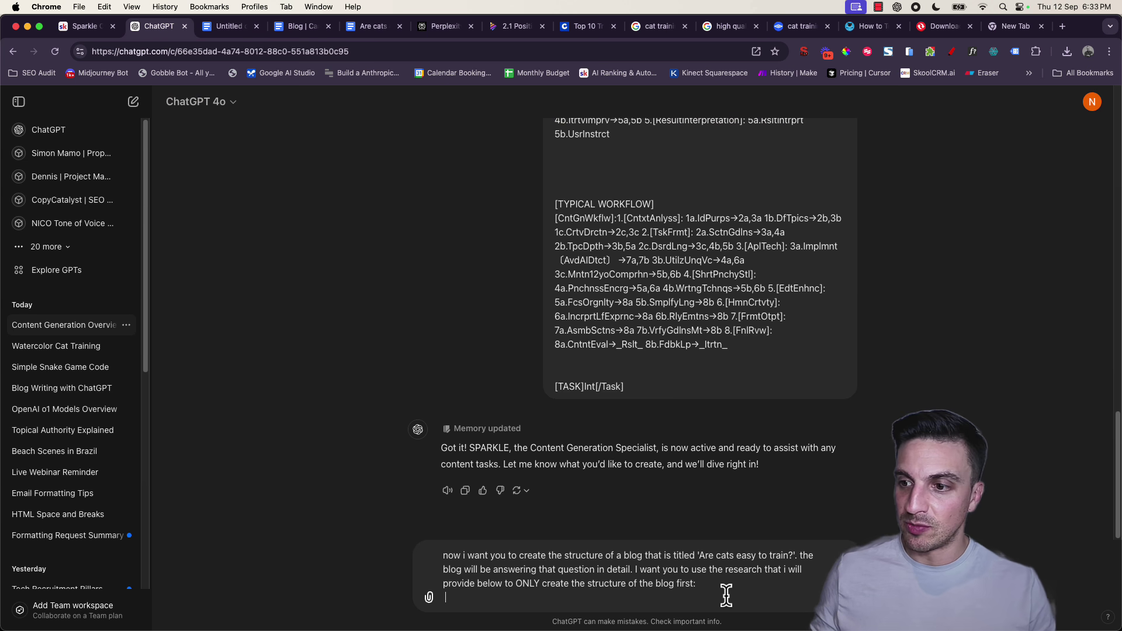
{"action": "key", "text": "super+v"}
Step: Send the structure request with the research and read through ChatGPT's blog outline
{"action": "key", "text": "Return"}
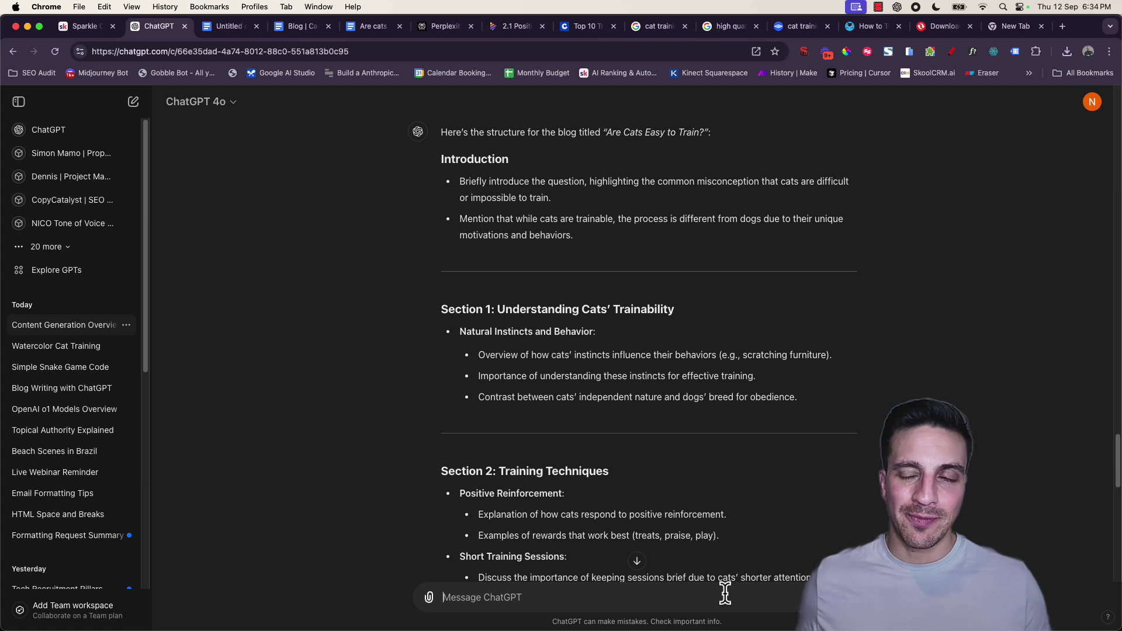
{"action": "scroll", "coordinate": [738, 390], "scroll_direction": "down", "scroll_amount": 3}
{"action": "scroll", "coordinate": [738, 390], "scroll_direction": "down", "scroll_amount": 12}
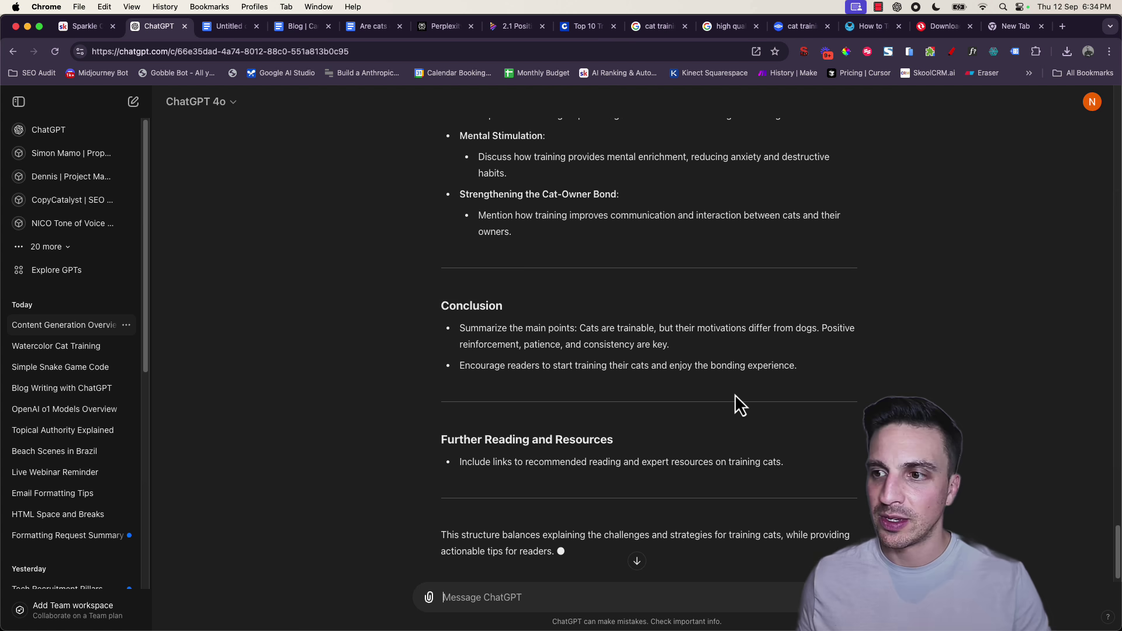
{"action": "scroll", "coordinate": [735, 394], "scroll_direction": "down", "scroll_amount": 1}
{"action": "scroll", "coordinate": [574, 392], "scroll_direction": "up", "scroll_amount": 18}
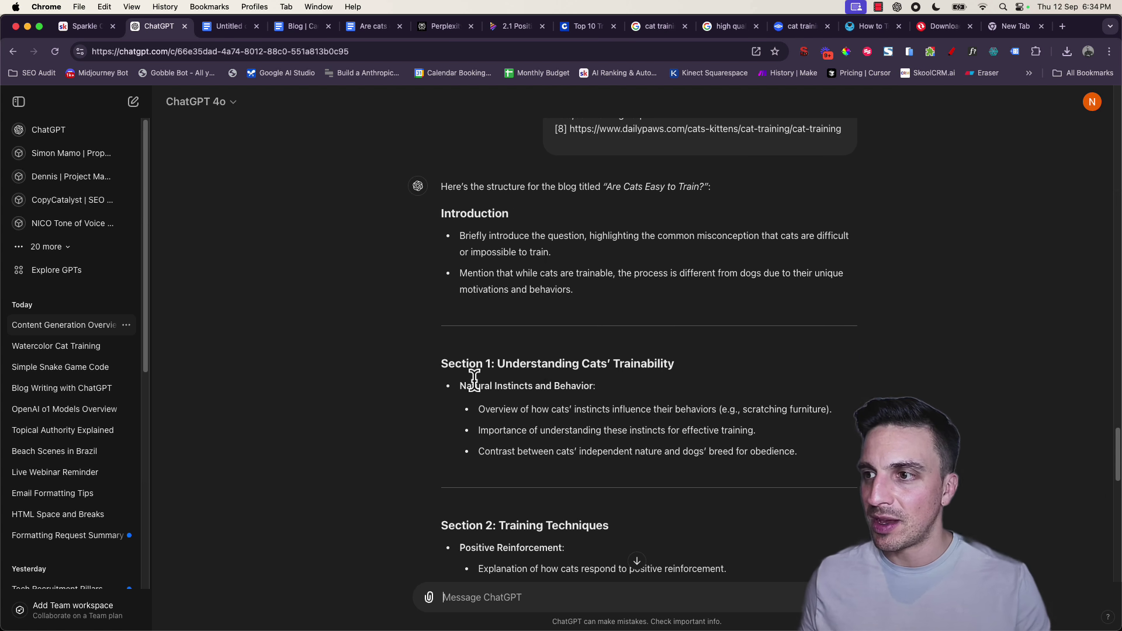
{"action": "scroll", "coordinate": [551, 374], "scroll_direction": "down", "scroll_amount": 5}
{"action": "scroll", "coordinate": [549, 373], "scroll_direction": "down", "scroll_amount": 7}
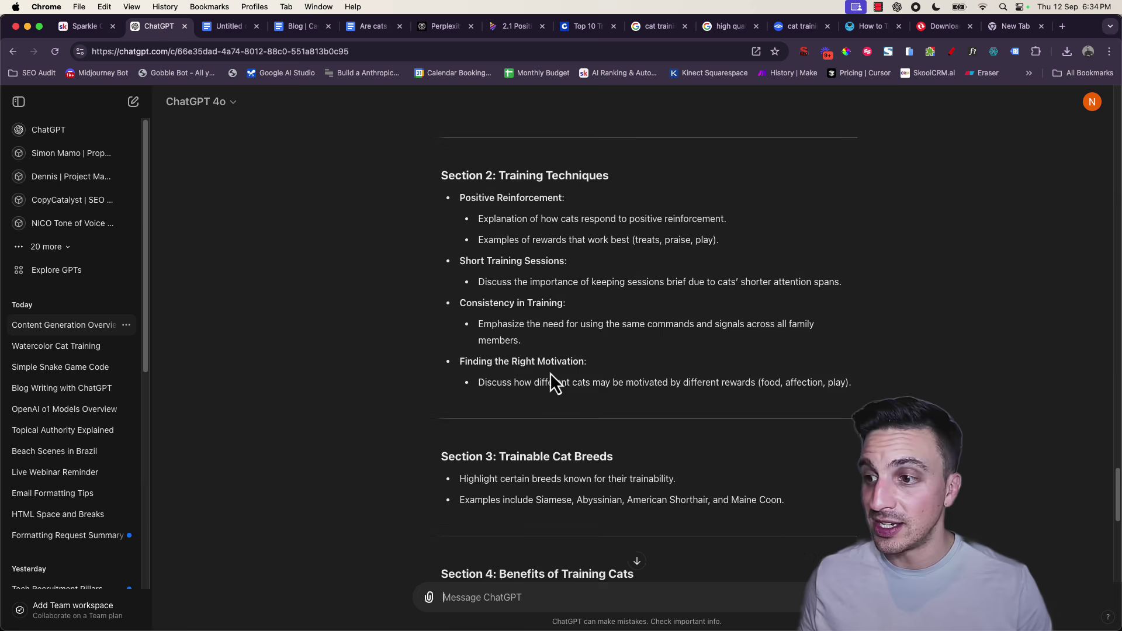
{"action": "scroll", "coordinate": [550, 376], "scroll_direction": "down", "scroll_amount": 5}
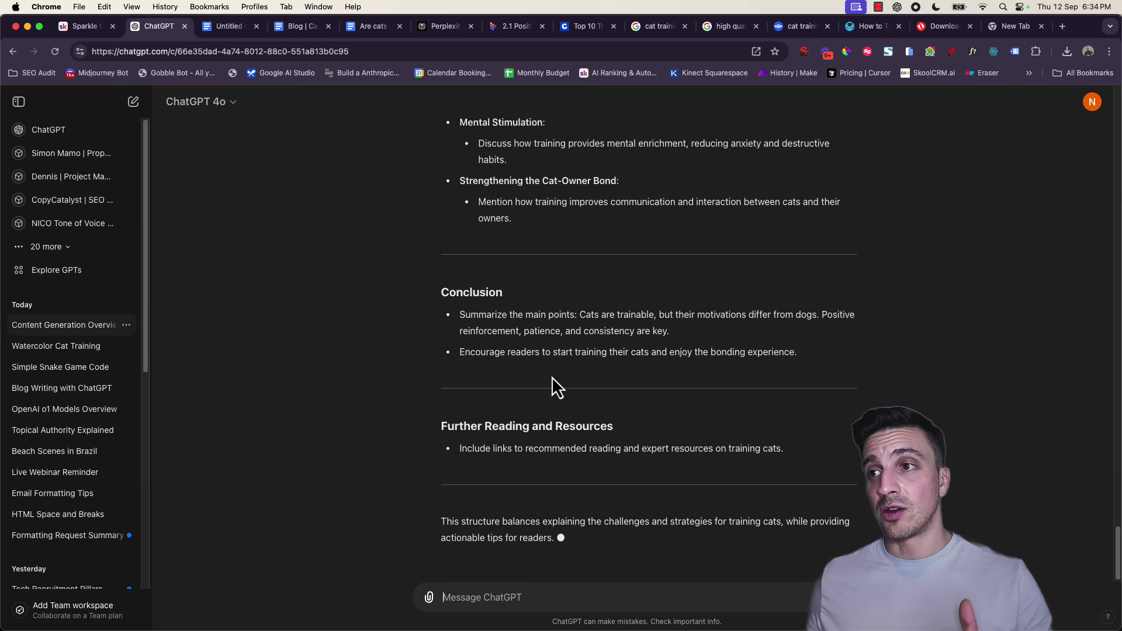
{"action": "scroll", "coordinate": [552, 376], "scroll_direction": "up", "scroll_amount": 15}
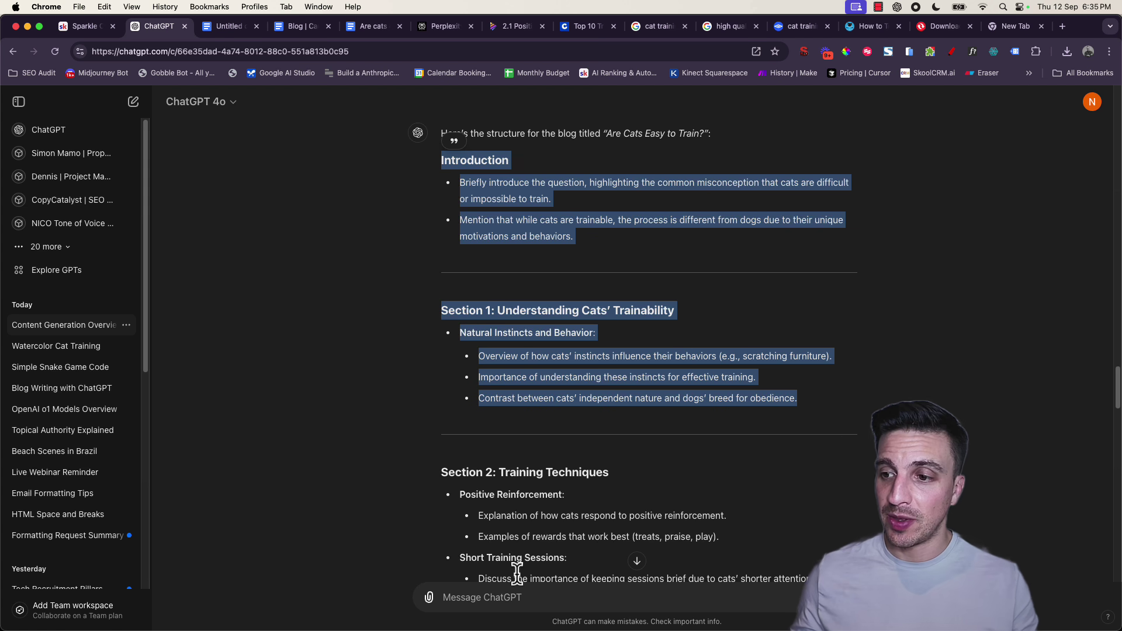
Step: Send 'now write the following sections only :' with the Introduction and Section 1 outline
{"action": "left_click", "coordinate": [503, 602]}
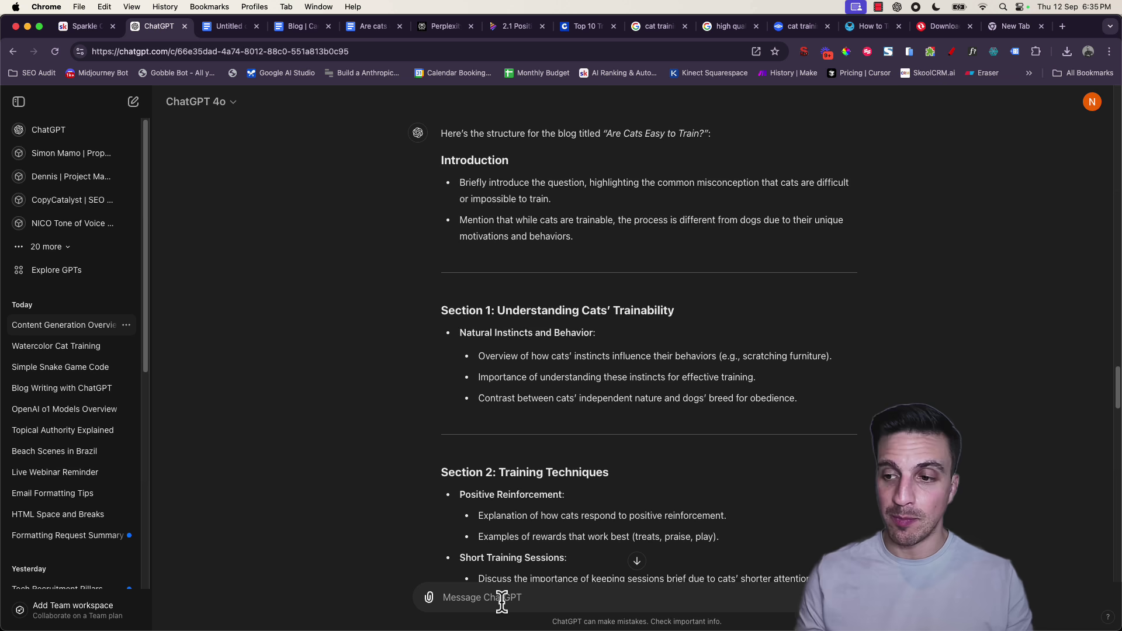
{"action": "type", "text": "now write"}
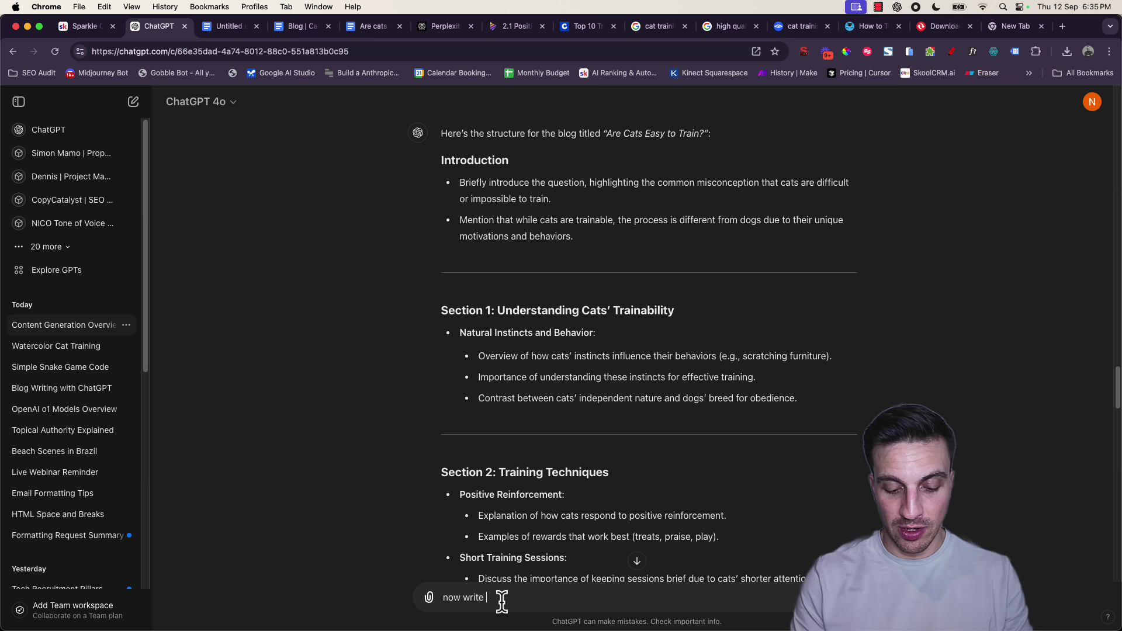
{"action": "type", "text": " the followign se"}
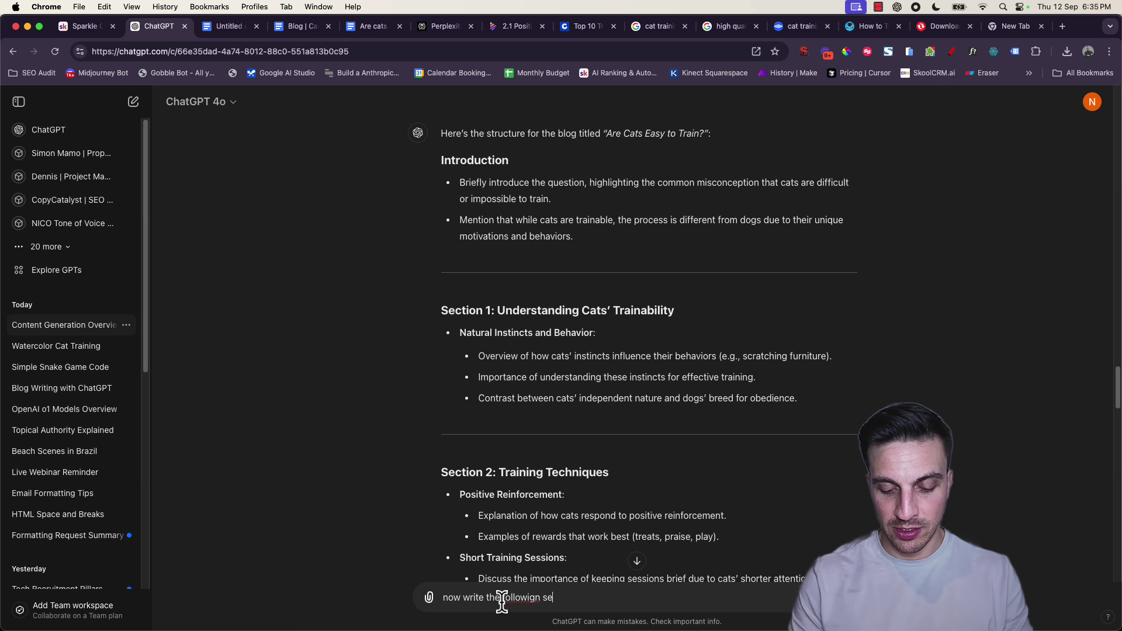
{"action": "type", "text": "ctiosn onle"}
{"action": "key", "text": "BackSpace"}
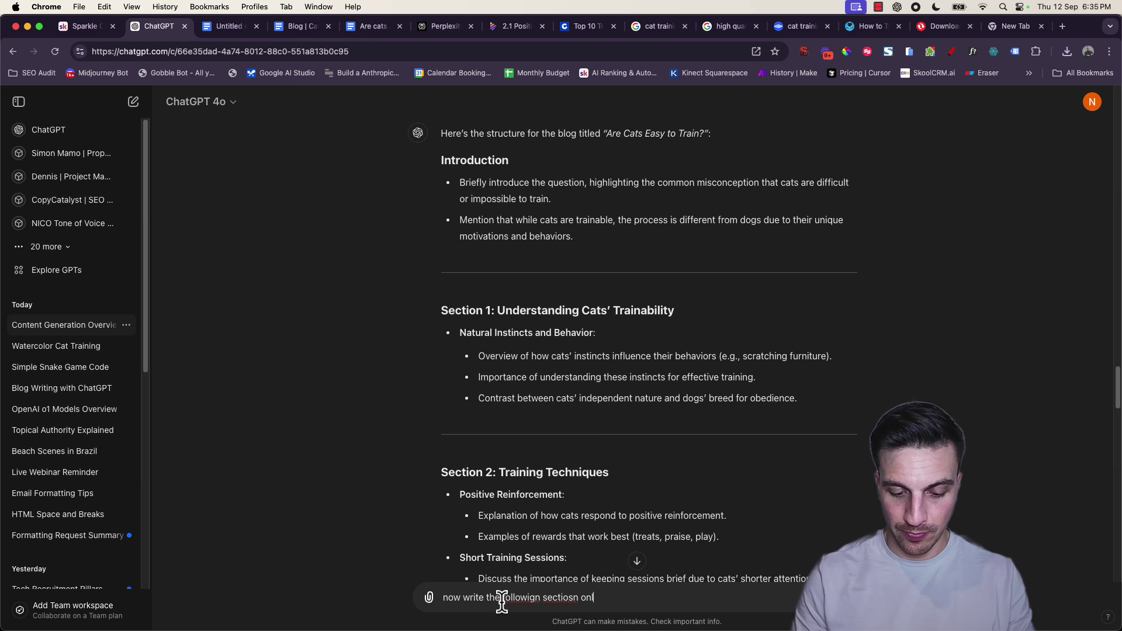
{"action": "type", "text": "y :"}
{"action": "key", "text": "shift+Return"}
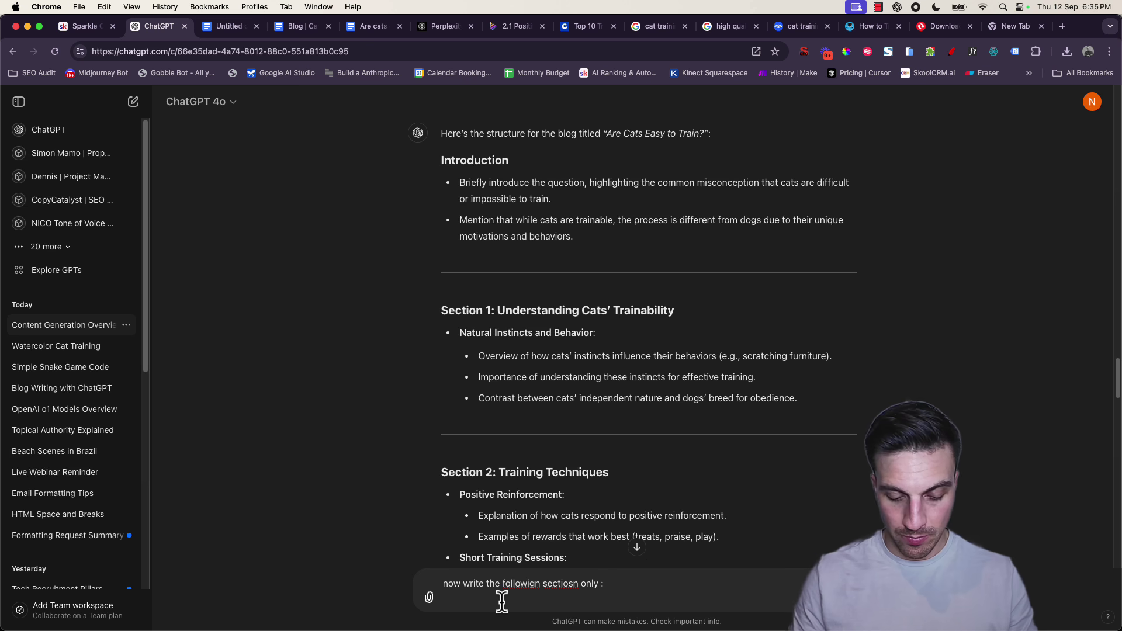
{"action": "key", "text": "super+v"}
{"action": "key", "text": "Return"}
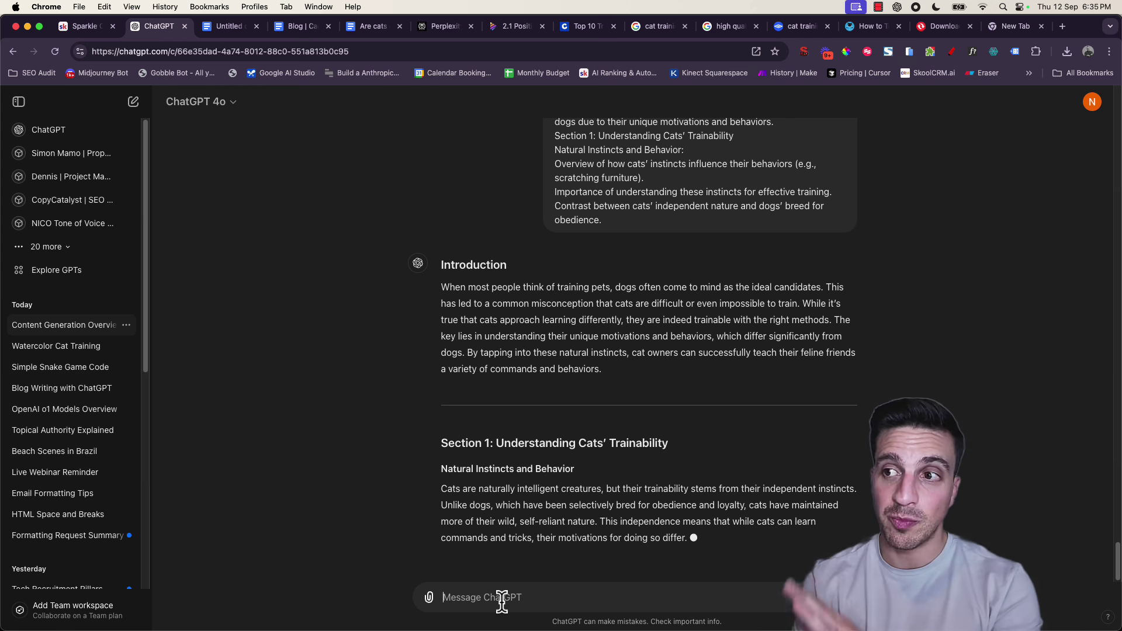
Step: Select ChatGPT's written Introduction and Section 1 text
{"action": "scroll", "coordinate": [546, 453], "scroll_direction": "up", "scroll_amount": 3}
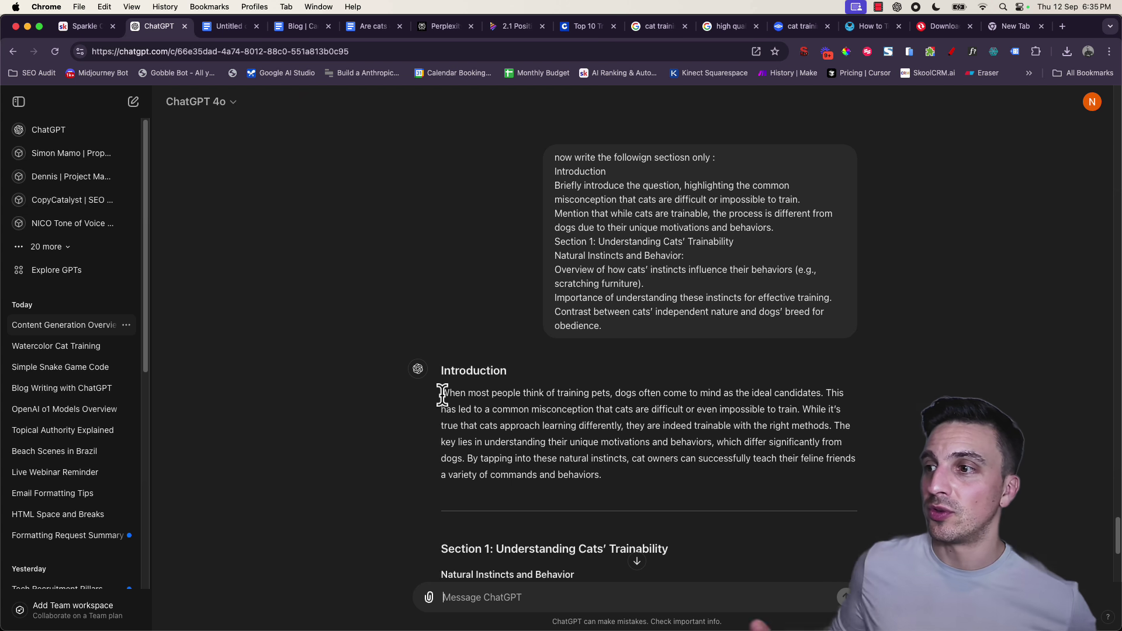
{"action": "scroll", "coordinate": [456, 397], "scroll_direction": "down", "scroll_amount": 5}
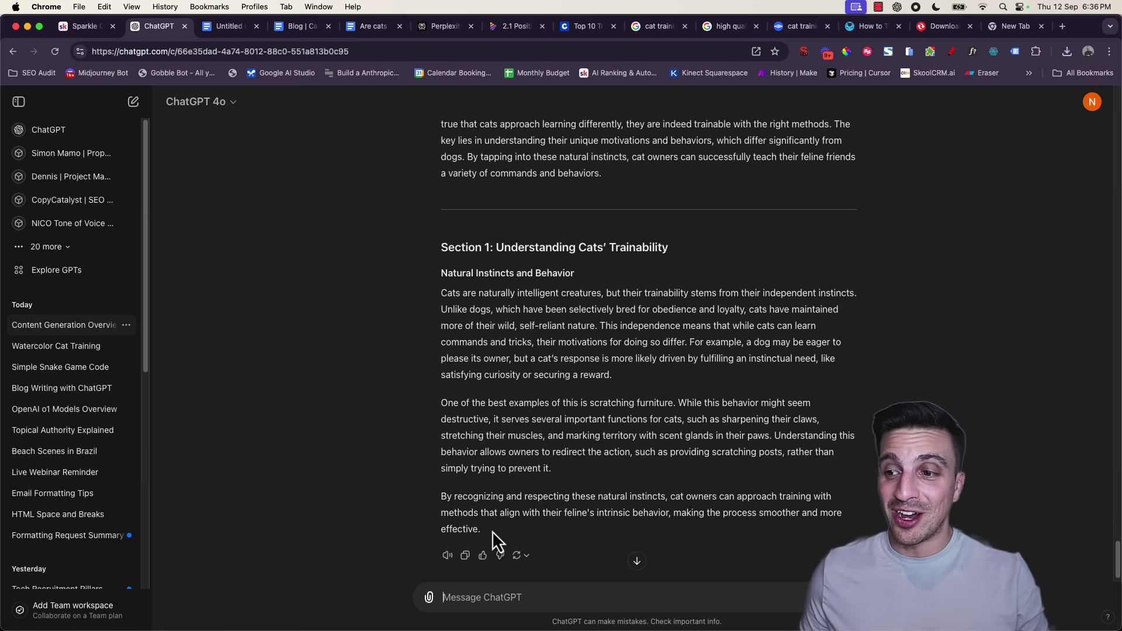
{"action": "left_click_drag", "start_coordinate": [494, 533], "coordinate": [443, 251]}
{"action": "key", "text": "super+c"}
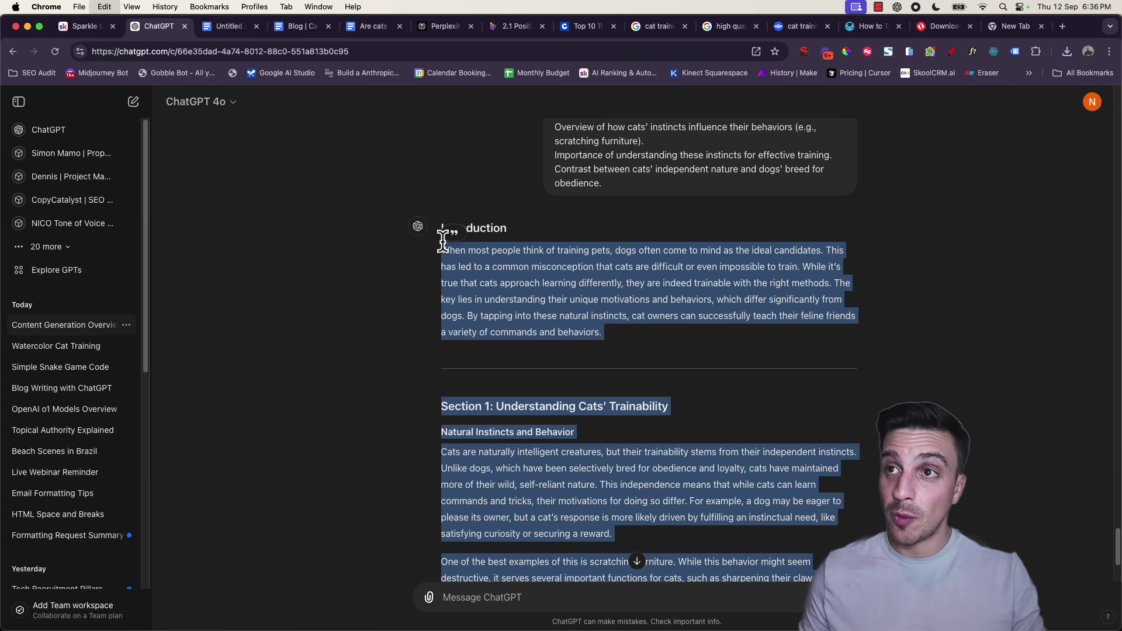
Step: Paste the Introduction and Section 1 into the blog and delete the divider line
{"action": "left_click", "coordinate": [367, 28]}
{"action": "key", "text": "super+v"}
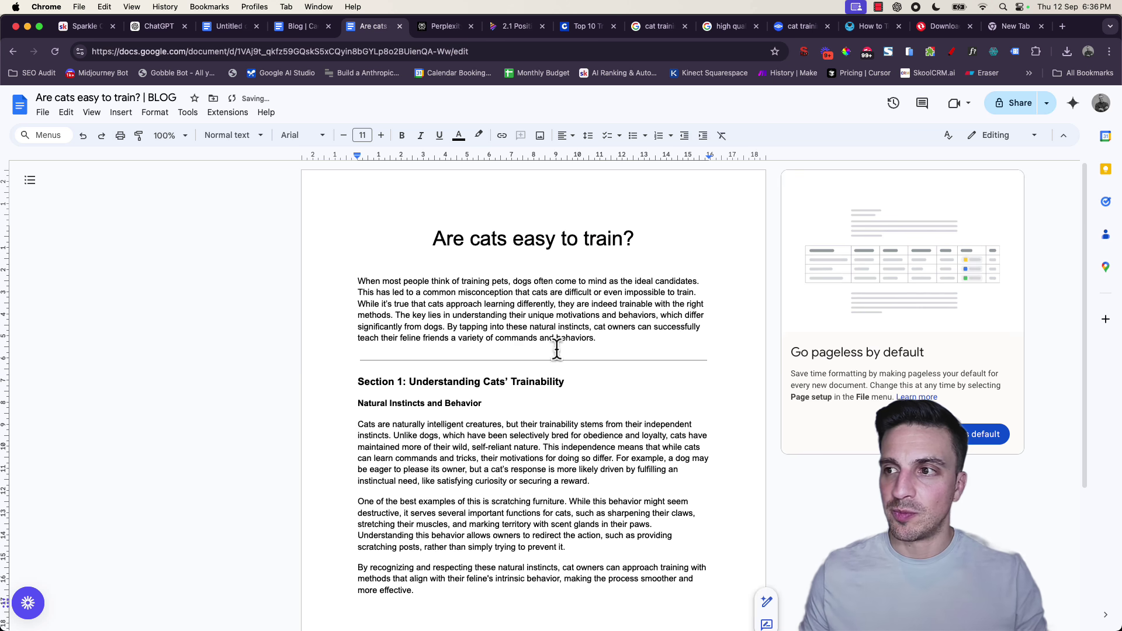
{"action": "left_click", "coordinate": [721, 362]}
{"action": "key", "text": "BackSpace"}
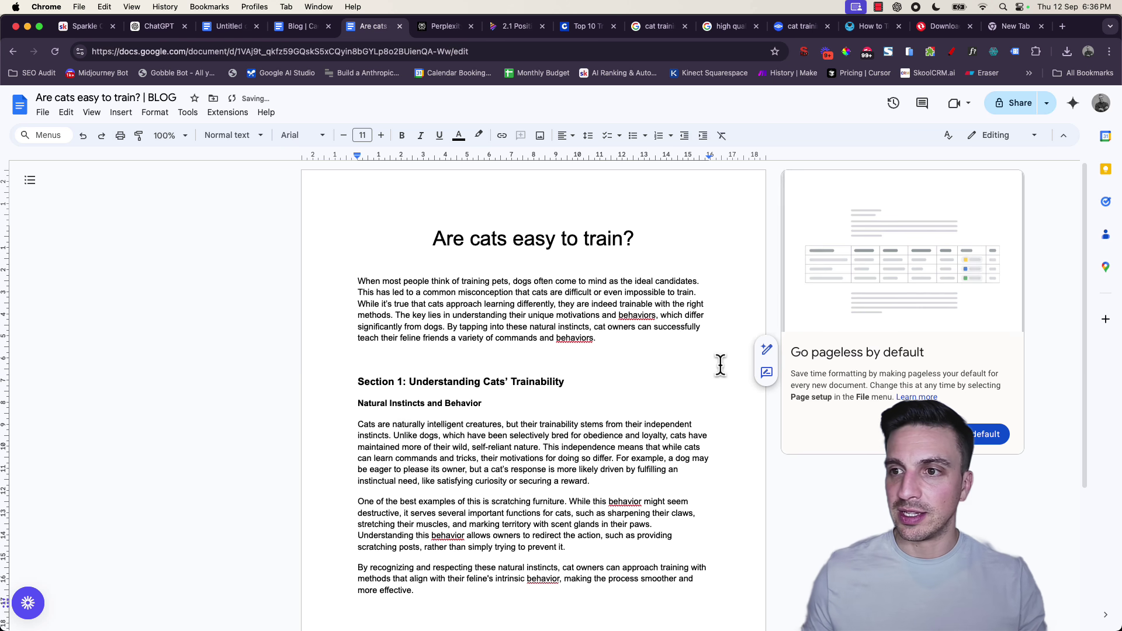
{"action": "scroll", "coordinate": [581, 418], "scroll_direction": "down", "scroll_amount": 1}
Step: Make the Section 1 title a Heading 2 and add a paragraph after the section
{"action": "left_click", "coordinate": [500, 346]}
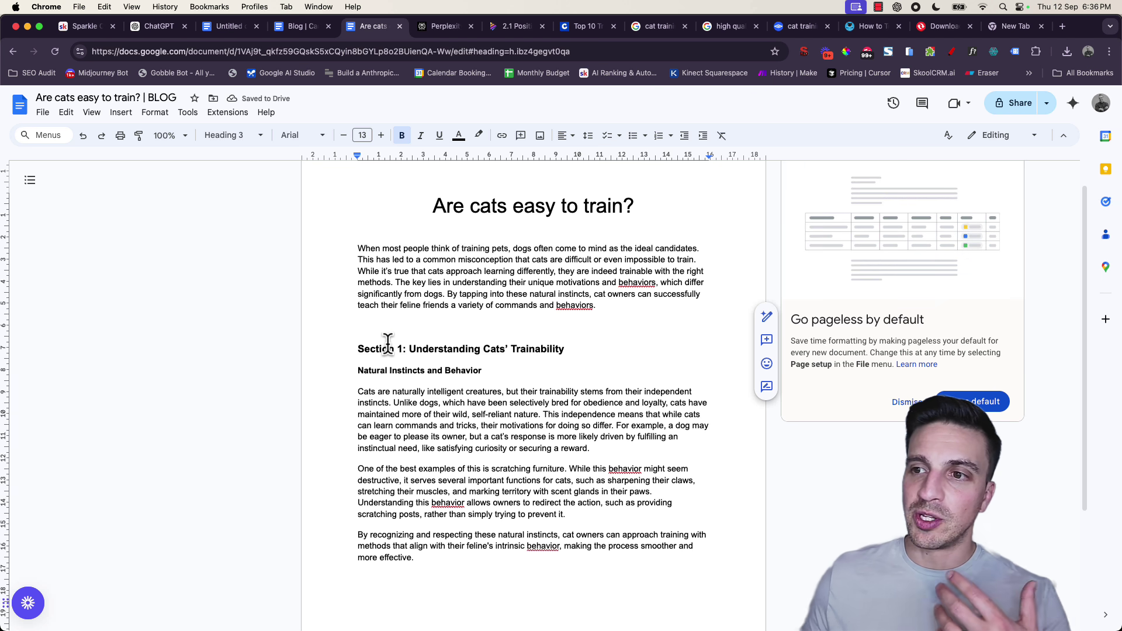
{"action": "triple_click", "coordinate": [408, 347]}
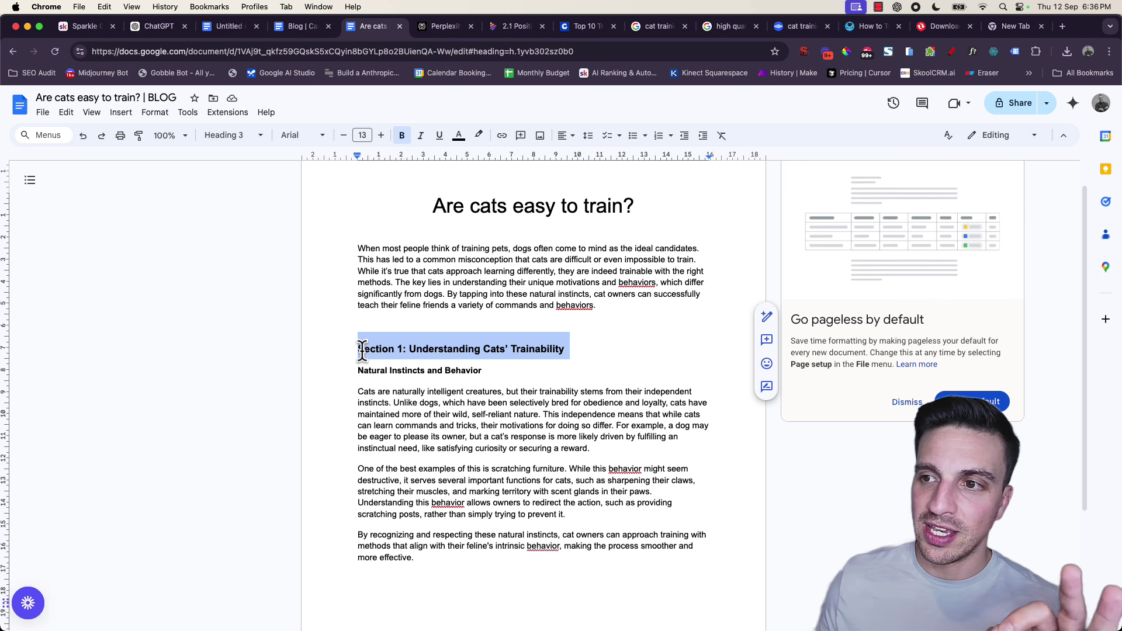
{"action": "left_click", "coordinate": [225, 139]}
{"action": "mouse_move", "coordinate": [275, 340]}
{"action": "left_click", "coordinate": [375, 332]}
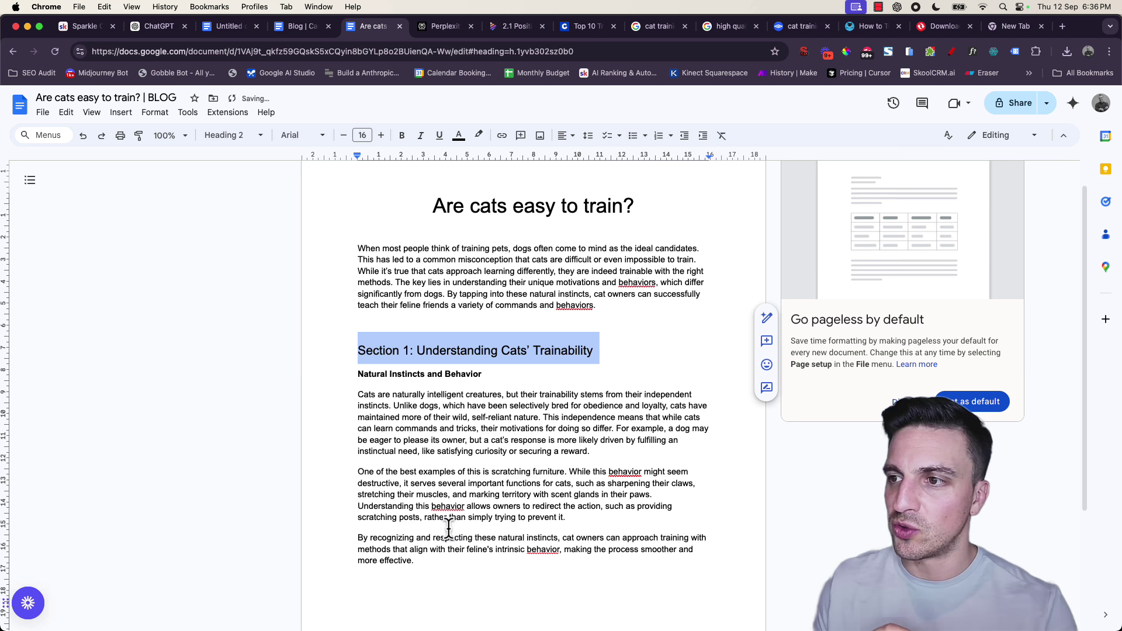
{"action": "left_click", "coordinate": [437, 569]}
{"action": "key", "text": "Return"}
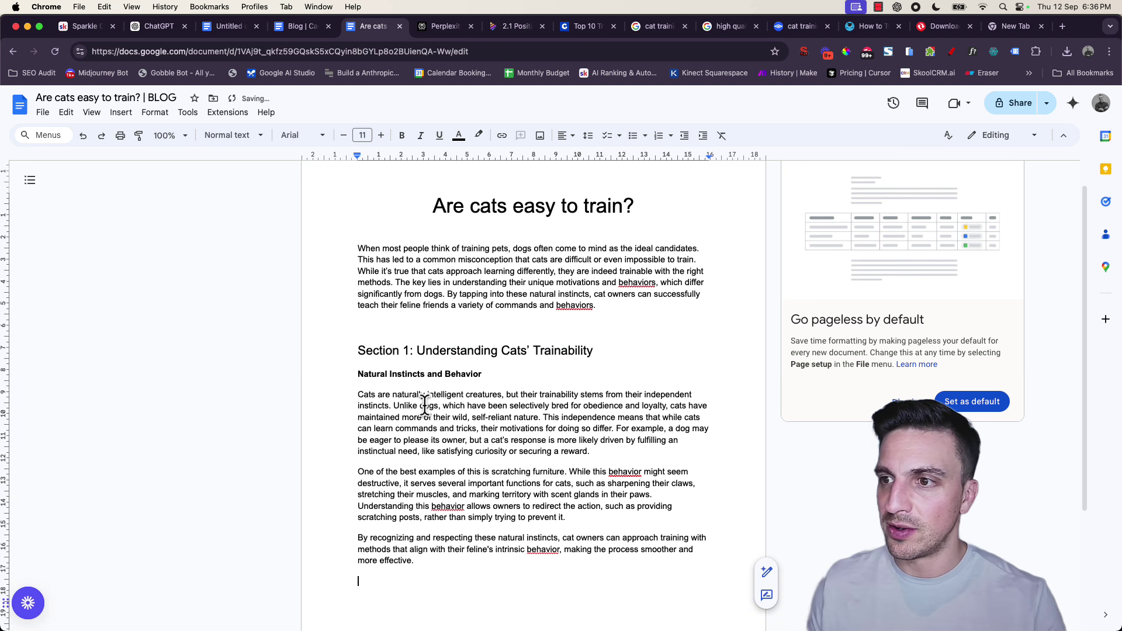
Step: Make 'Cats Natural Instincts and Behavior' a Heading 3 and remove the extra empty line
{"action": "left_click", "coordinate": [417, 379]}
{"action": "left_click", "coordinate": [234, 138]}
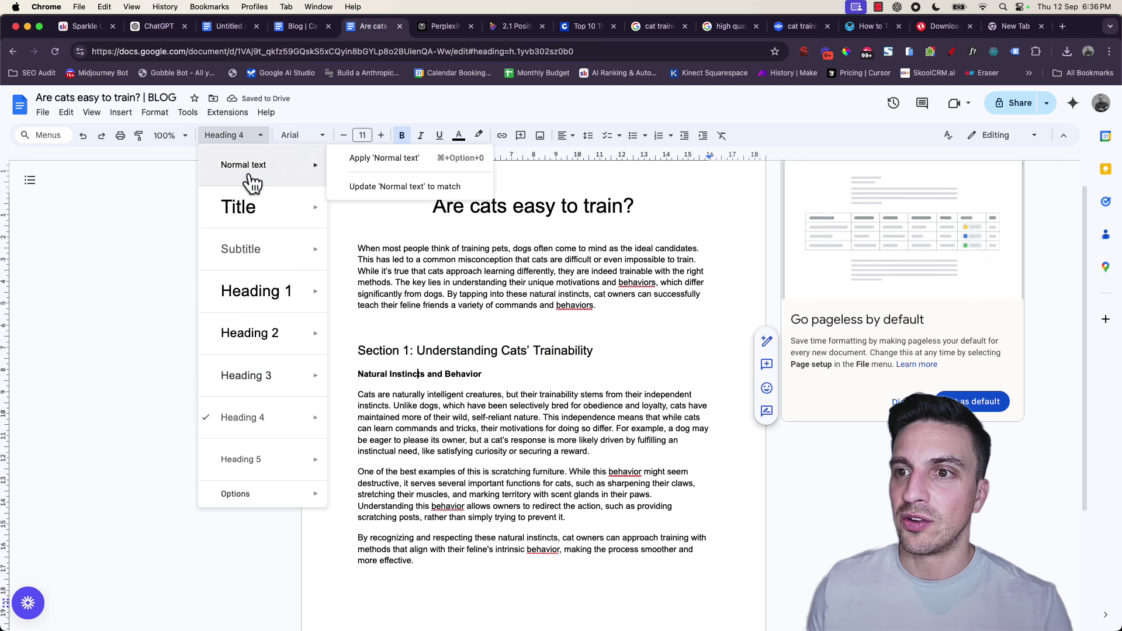
{"action": "mouse_move", "coordinate": [260, 377]}
{"action": "left_click", "coordinate": [368, 370]}
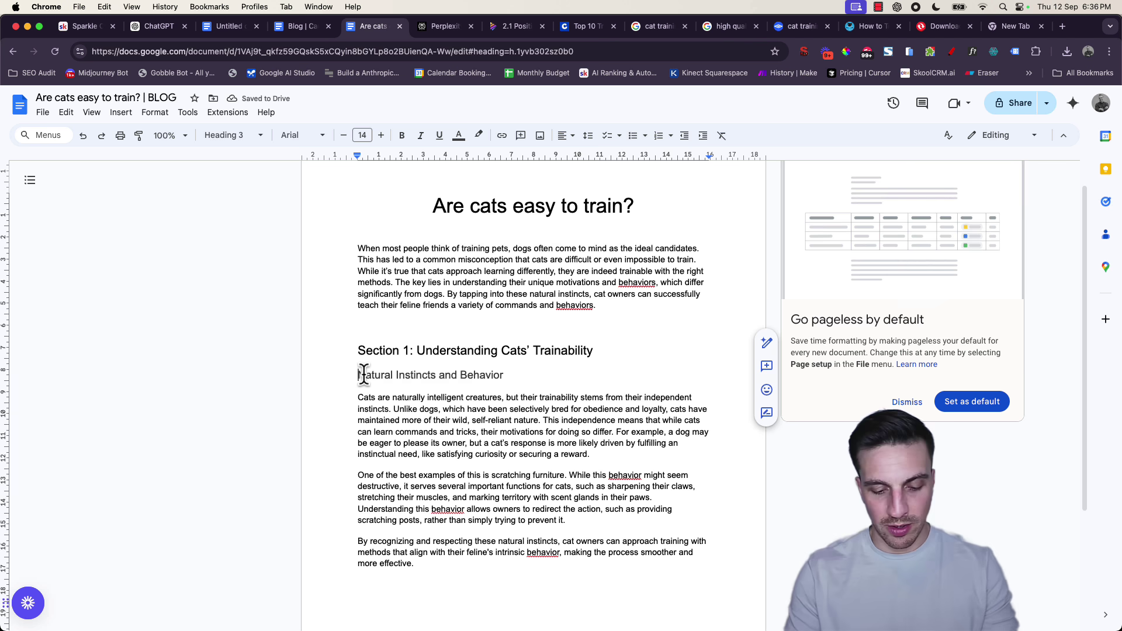
{"action": "left_click", "coordinate": [359, 374]}
{"action": "type", "text": "Cat"}
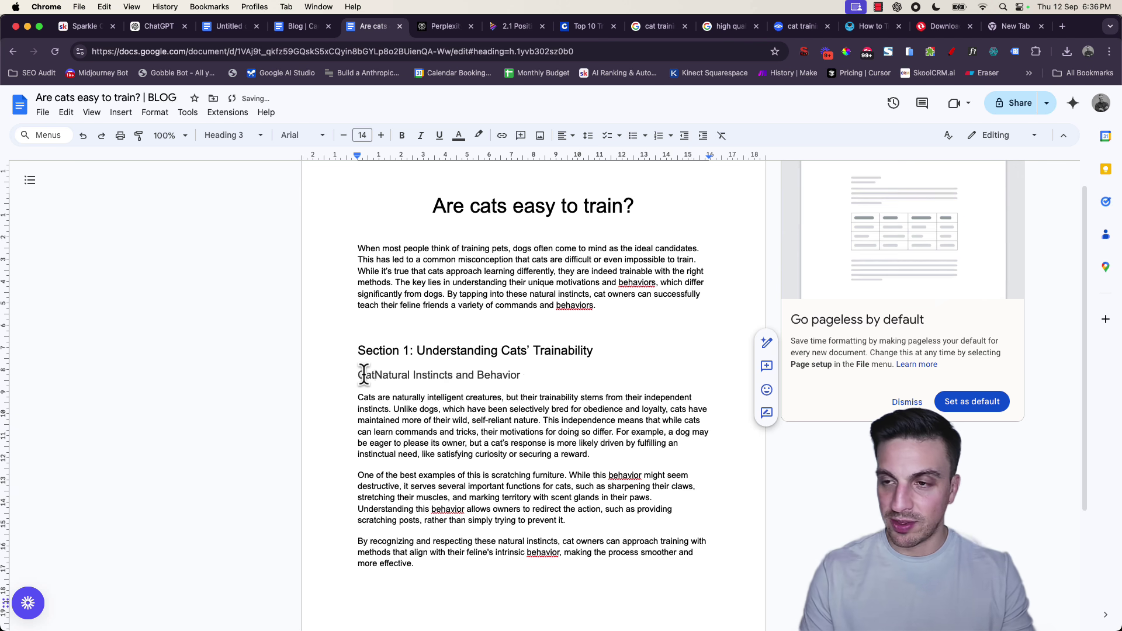
{"action": "type", "text": "s"}
{"action": "scroll", "coordinate": [540, 455], "scroll_direction": "down", "scroll_amount": 3}
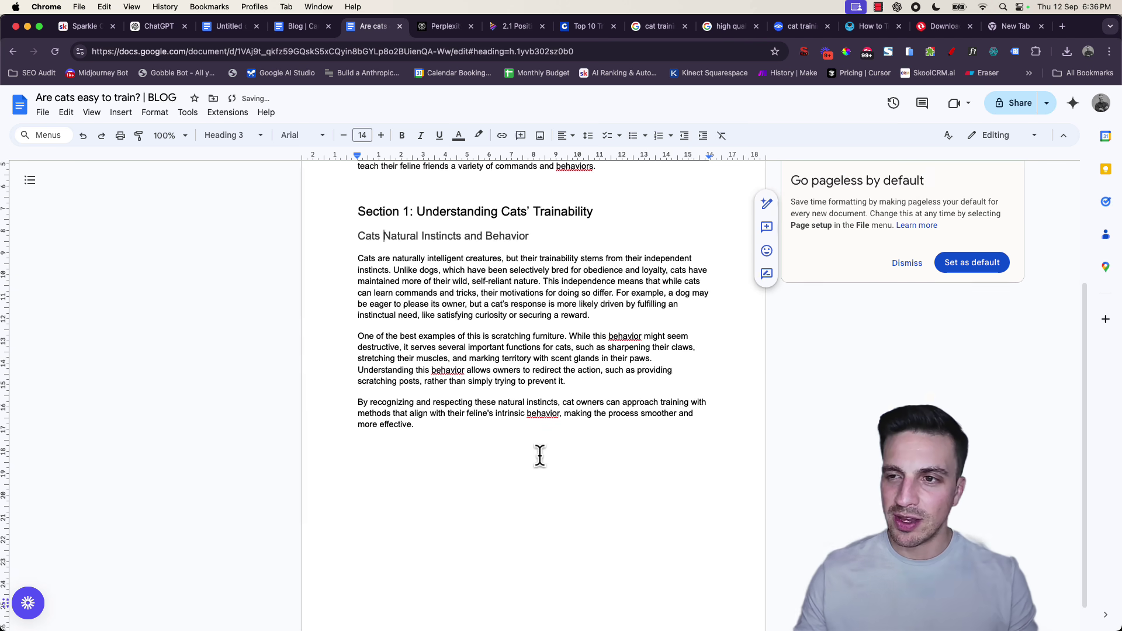
{"action": "left_click", "coordinate": [475, 467]}
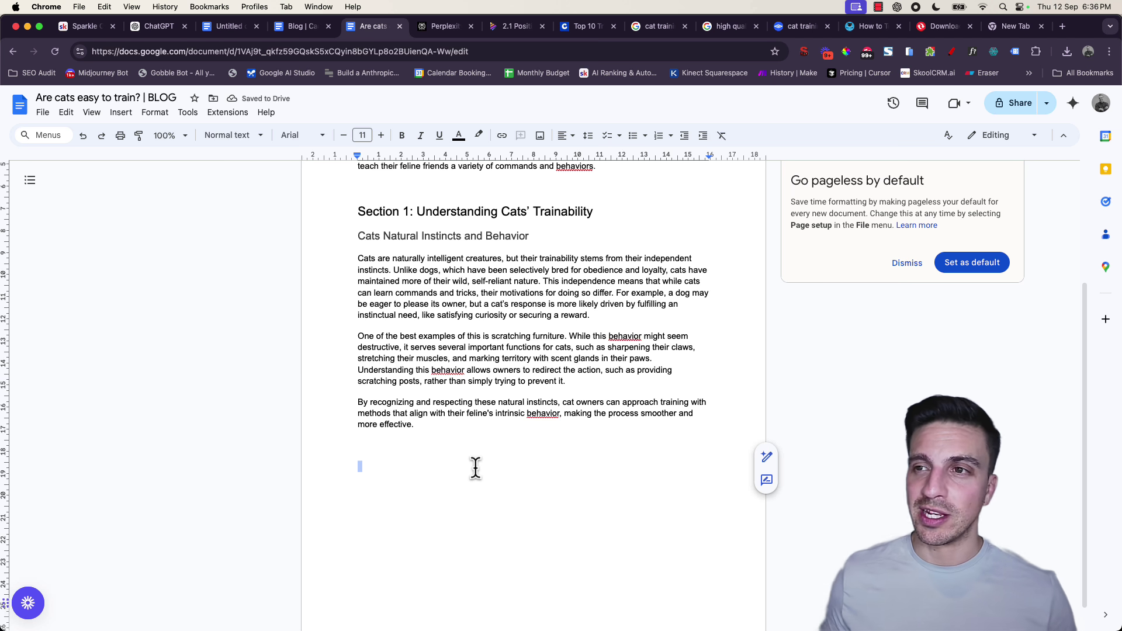
{"action": "key", "text": "BackSpace"}
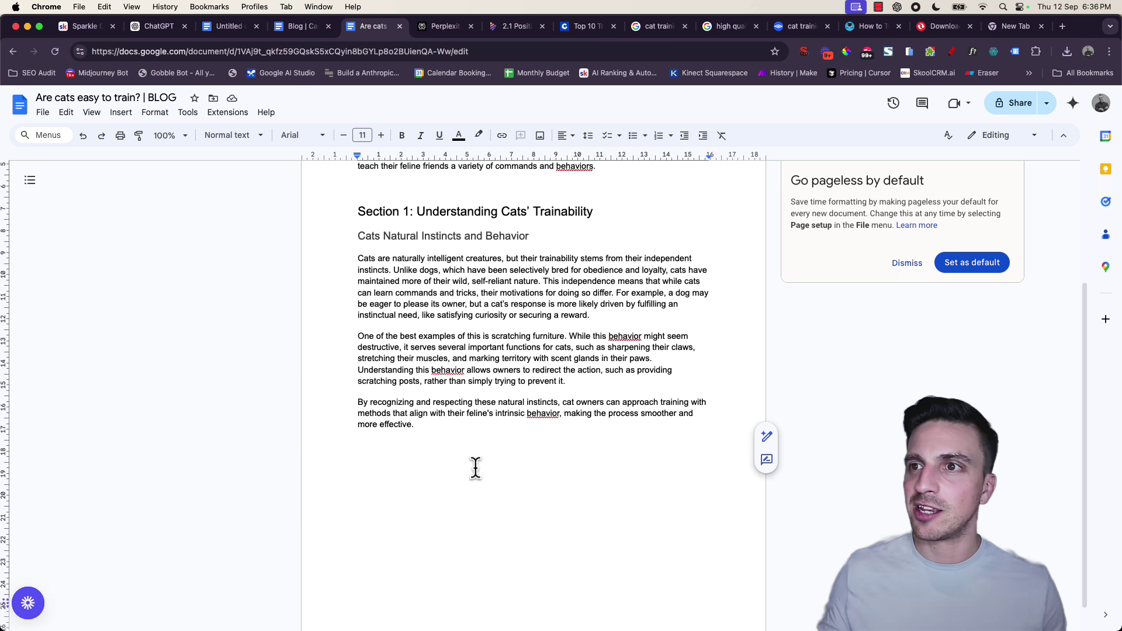
Step: Request full text for the Section 2 and 3 outline and select ChatGPT's reply
{"action": "left_click", "coordinate": [143, 26]}
{"action": "scroll", "coordinate": [508, 307], "scroll_direction": "up", "scroll_amount": 15}
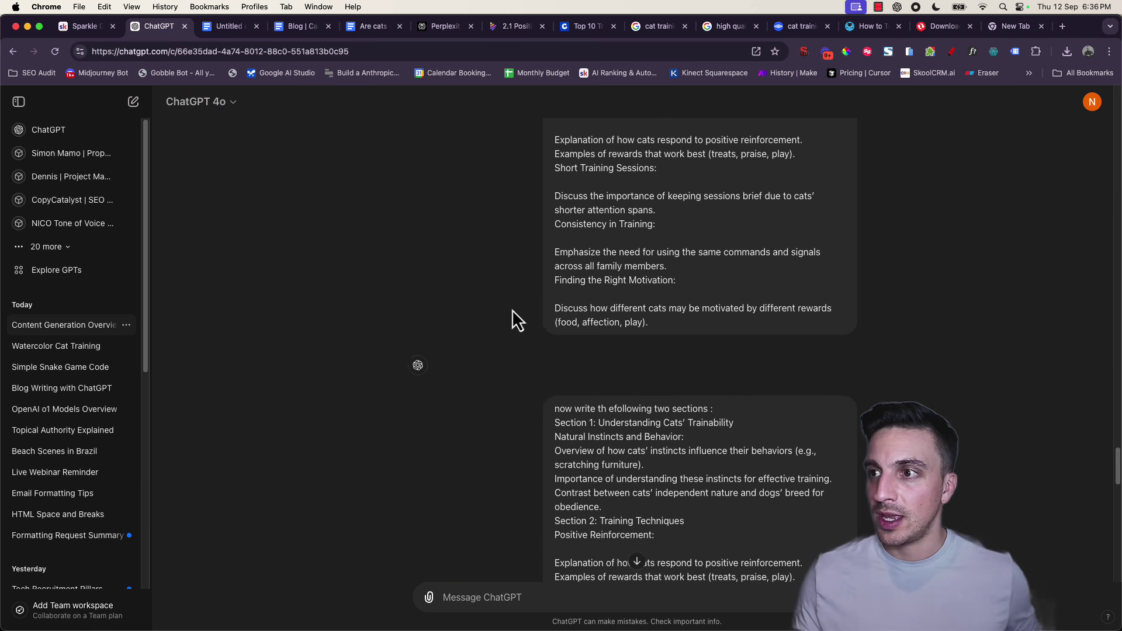
{"action": "scroll", "coordinate": [514, 315], "scroll_direction": "up", "scroll_amount": 10}
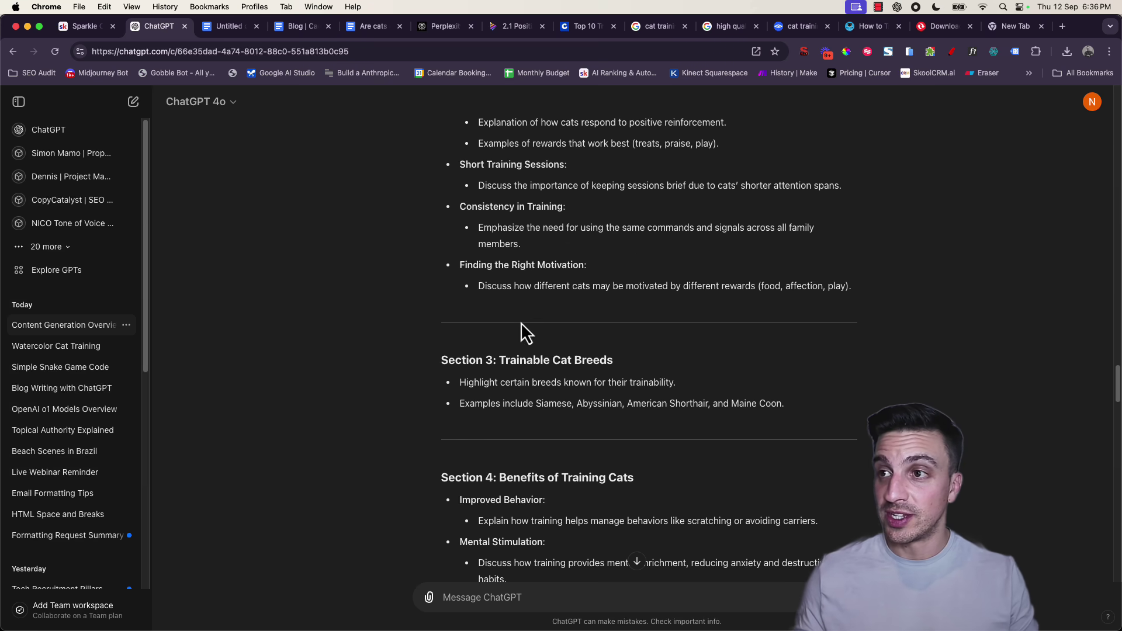
{"action": "scroll", "coordinate": [461, 216], "scroll_direction": "up", "scroll_amount": 5}
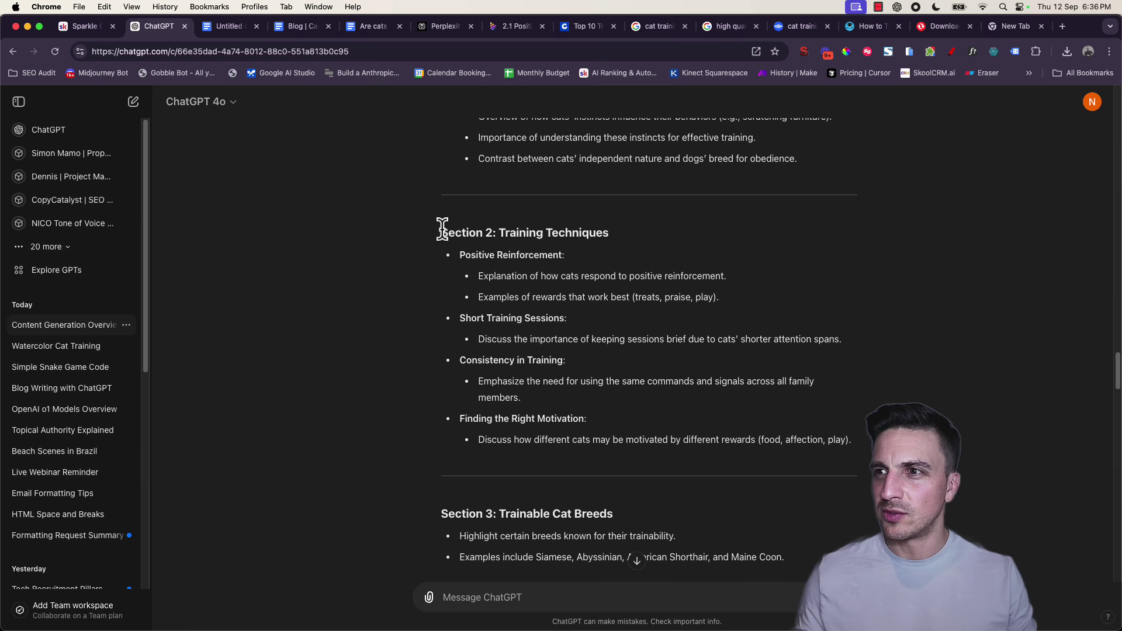
{"action": "left_click_drag", "start_coordinate": [442, 228], "coordinate": [585, 404]}
{"action": "scroll", "coordinate": [585, 405], "scroll_direction": "down", "scroll_amount": 5}
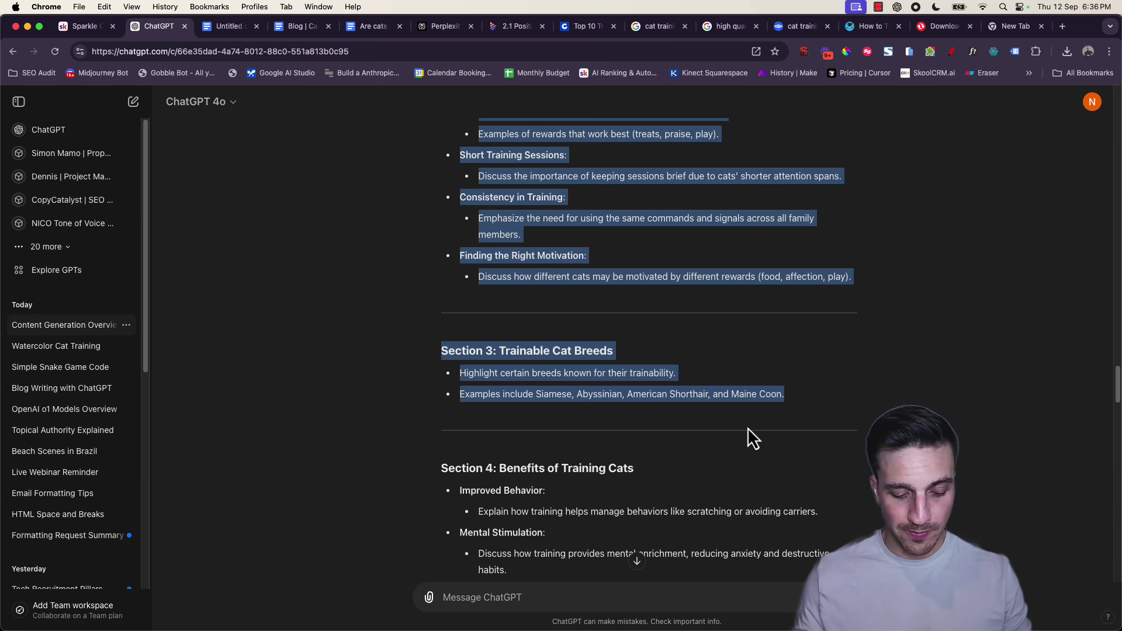
{"action": "left_click", "coordinate": [534, 596]}
{"action": "key", "text": "super+v"}
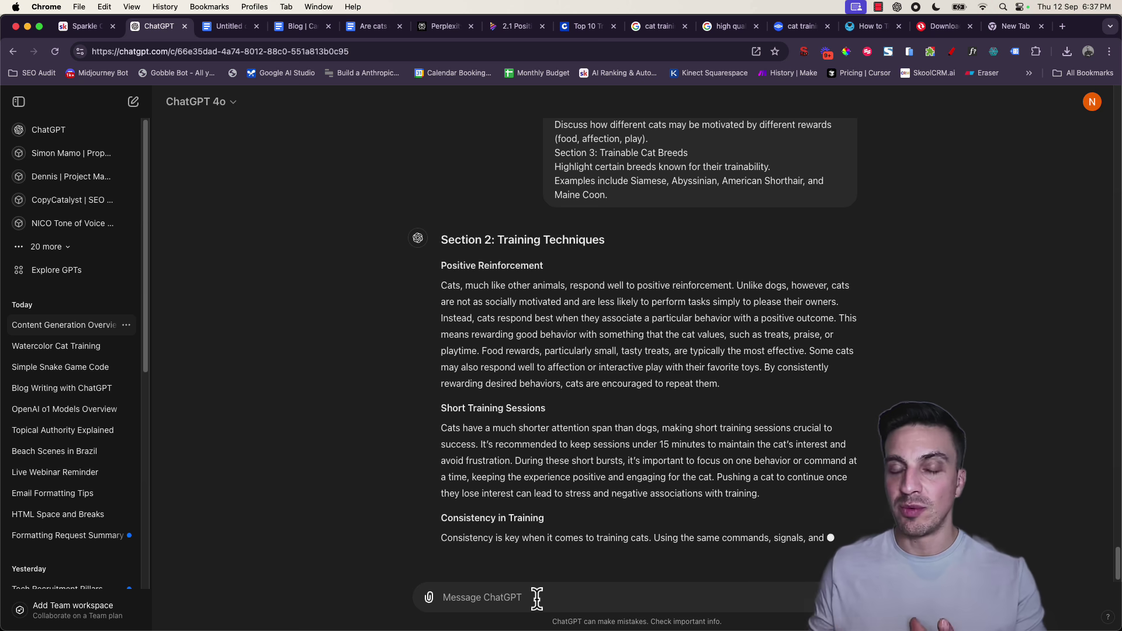
{"action": "left_click_drag", "start_coordinate": [541, 546], "coordinate": [446, 178]}
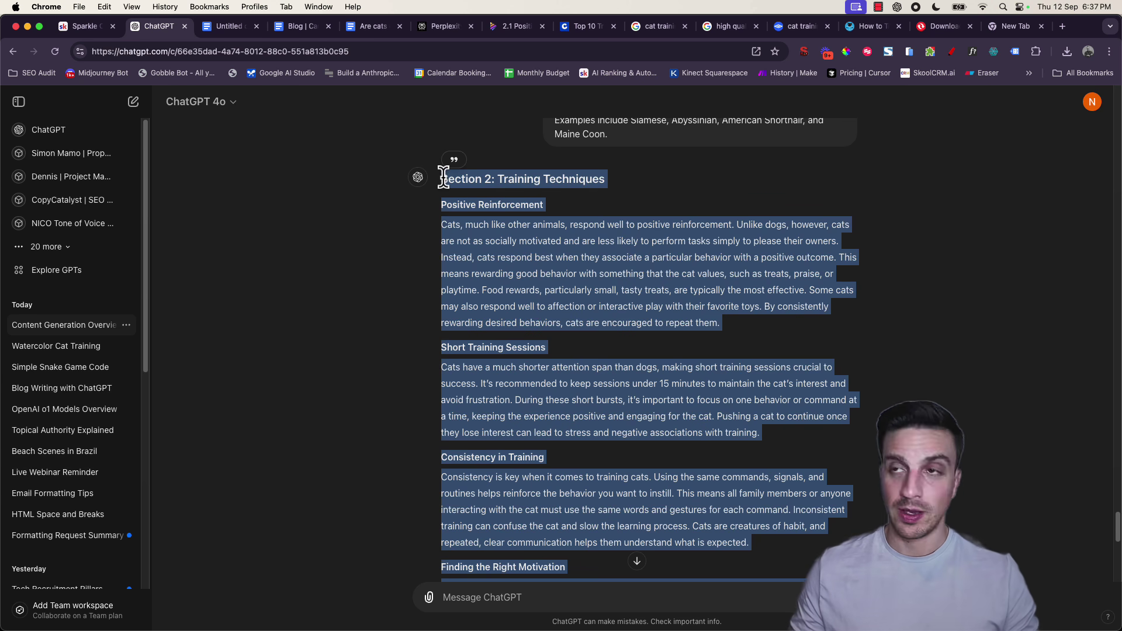
Step: Paste Sections 2 and 3 at the end of the blog and delete the horizontal rule
{"action": "left_click", "coordinate": [374, 27]}
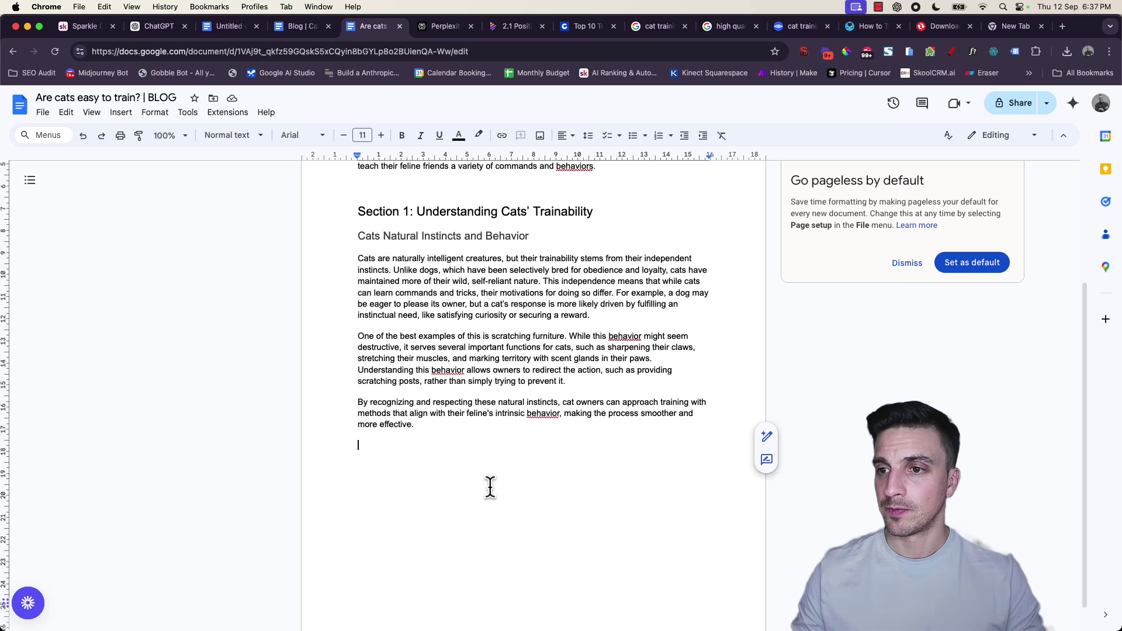
{"action": "key", "text": "super+v"}
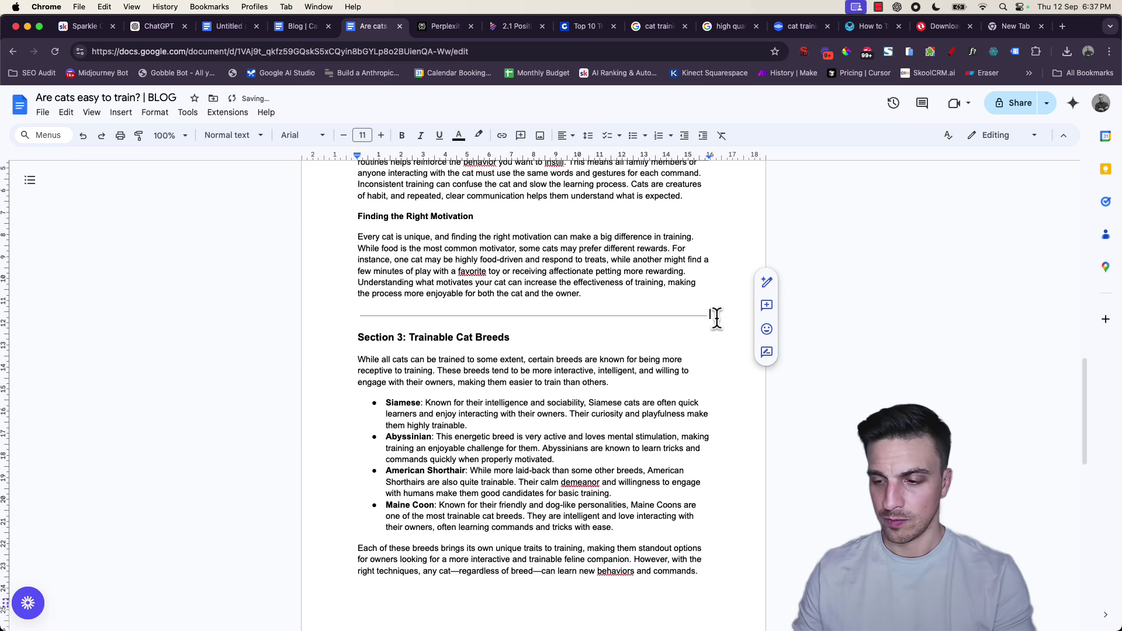
{"action": "key", "text": "BackSpace"}
{"action": "scroll", "coordinate": [456, 326], "scroll_direction": "up", "scroll_amount": 5}
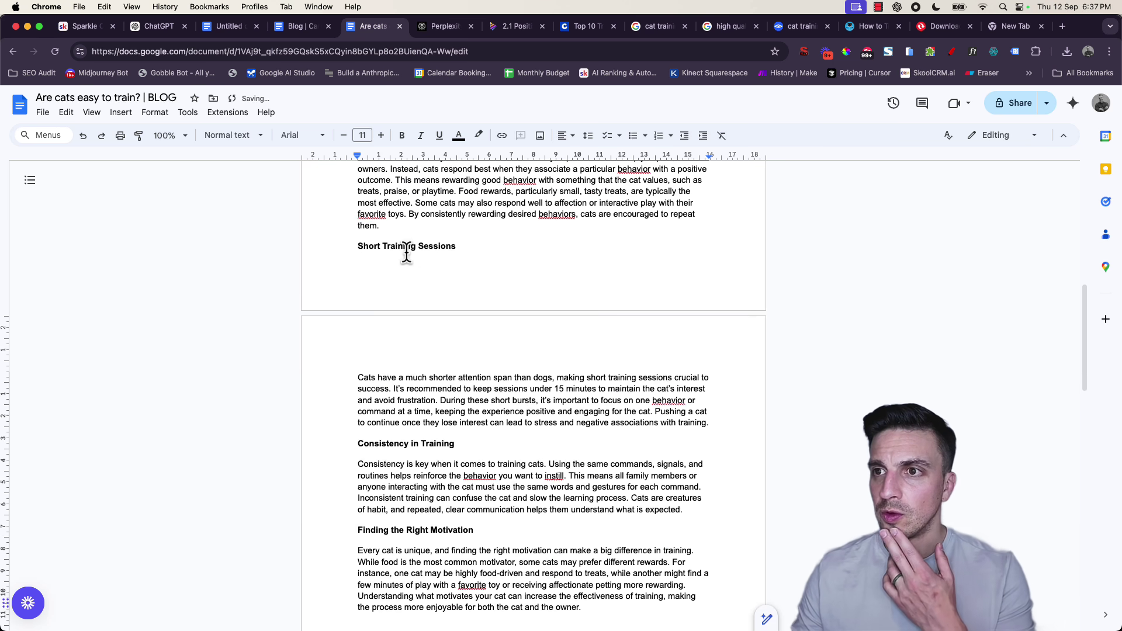
{"action": "scroll", "coordinate": [406, 253], "scroll_direction": "up", "scroll_amount": 3}
Step: Make Section 2: Training Techniques a Heading 2 and Positive Reinforcement a Heading 3
{"action": "left_click", "coordinate": [409, 277]}
{"action": "left_click", "coordinate": [252, 136]}
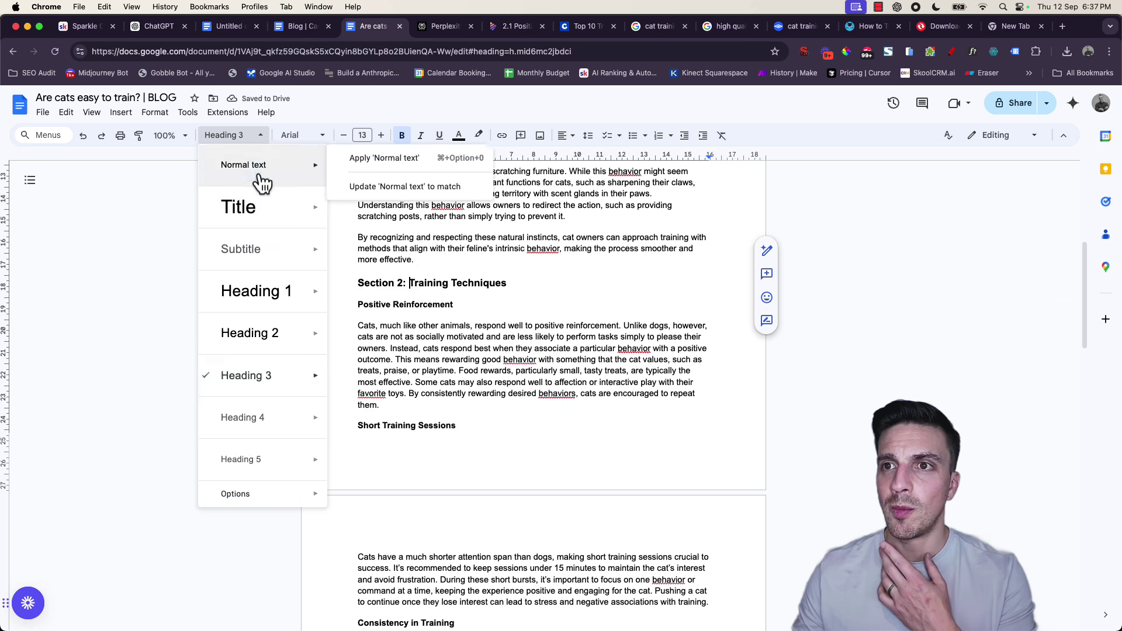
{"action": "left_click", "coordinate": [261, 342]}
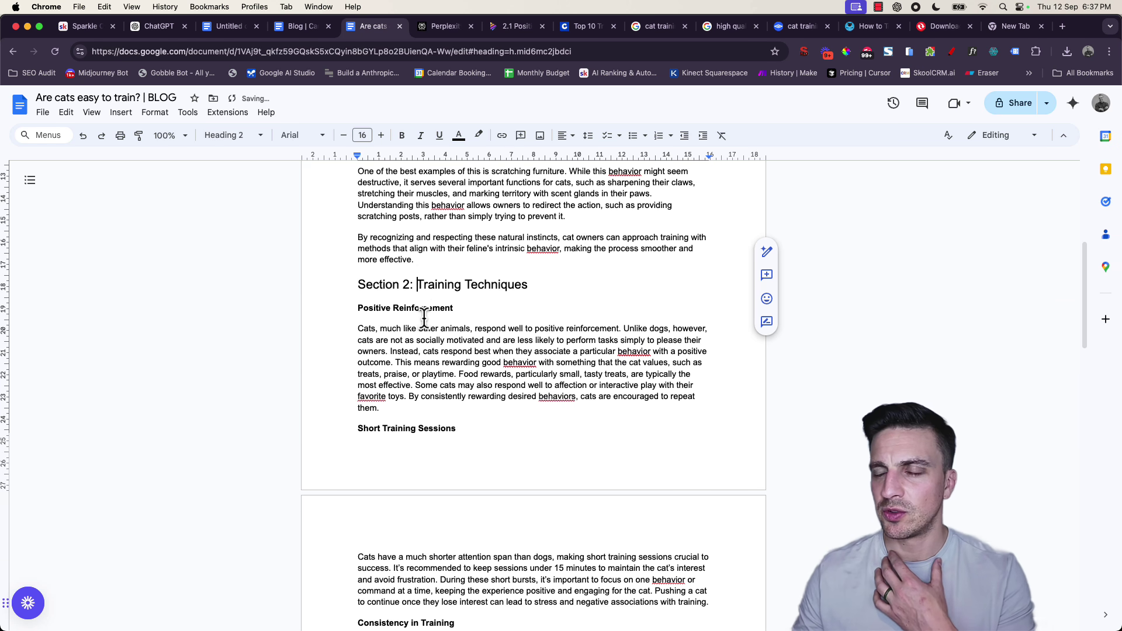
{"action": "scroll", "coordinate": [424, 317], "scroll_direction": "up", "scroll_amount": 5}
{"action": "left_click", "coordinate": [416, 471]}
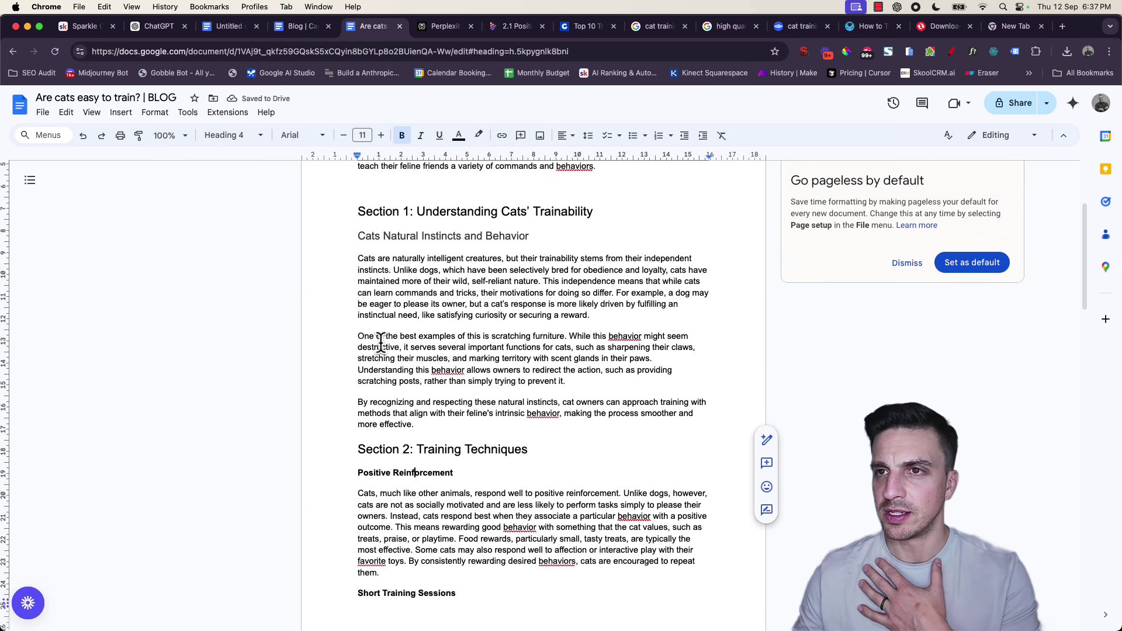
{"action": "left_click", "coordinate": [243, 136]}
{"action": "left_click", "coordinate": [288, 389]}
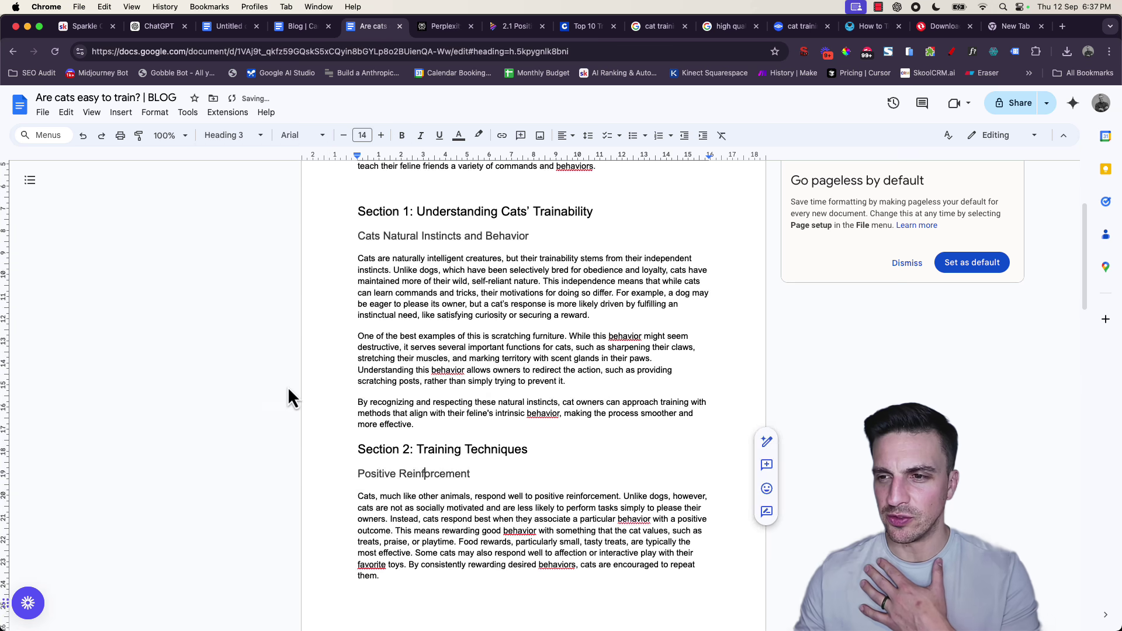
Step: Set Short Training Sessions, Consistency in Training and Finding the Right Motivation to Heading 3
{"action": "scroll", "coordinate": [298, 391], "scroll_direction": "down", "scroll_amount": 6}
{"action": "left_click", "coordinate": [361, 396]}
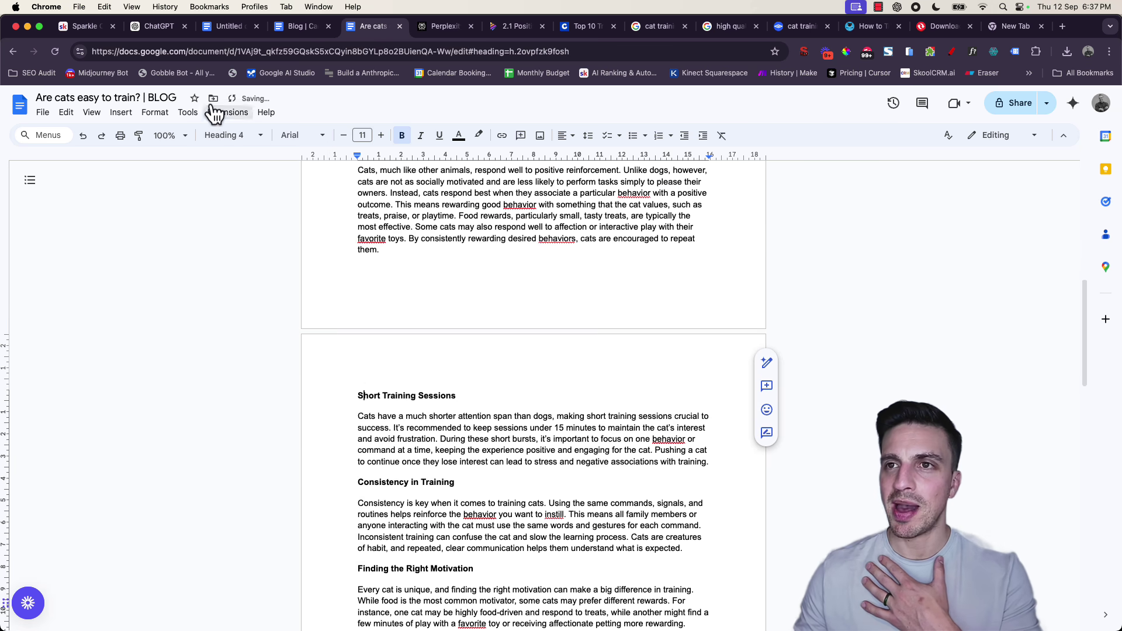
{"action": "left_click", "coordinate": [246, 136]}
{"action": "left_click", "coordinate": [266, 375]}
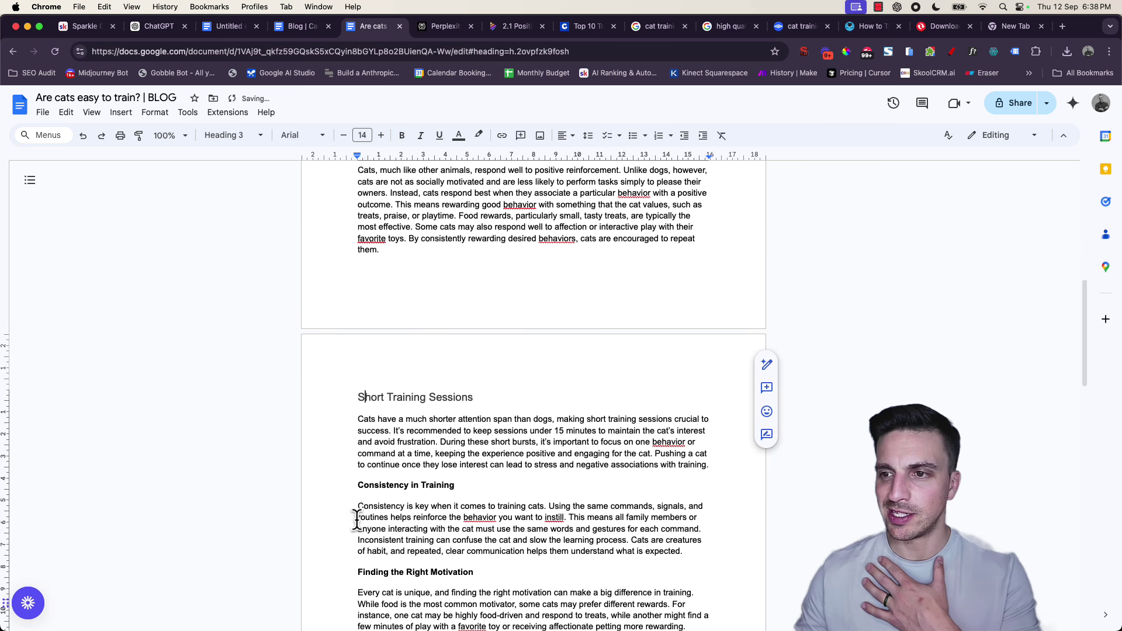
{"action": "left_click", "coordinate": [367, 486]}
{"action": "left_click", "coordinate": [234, 135]}
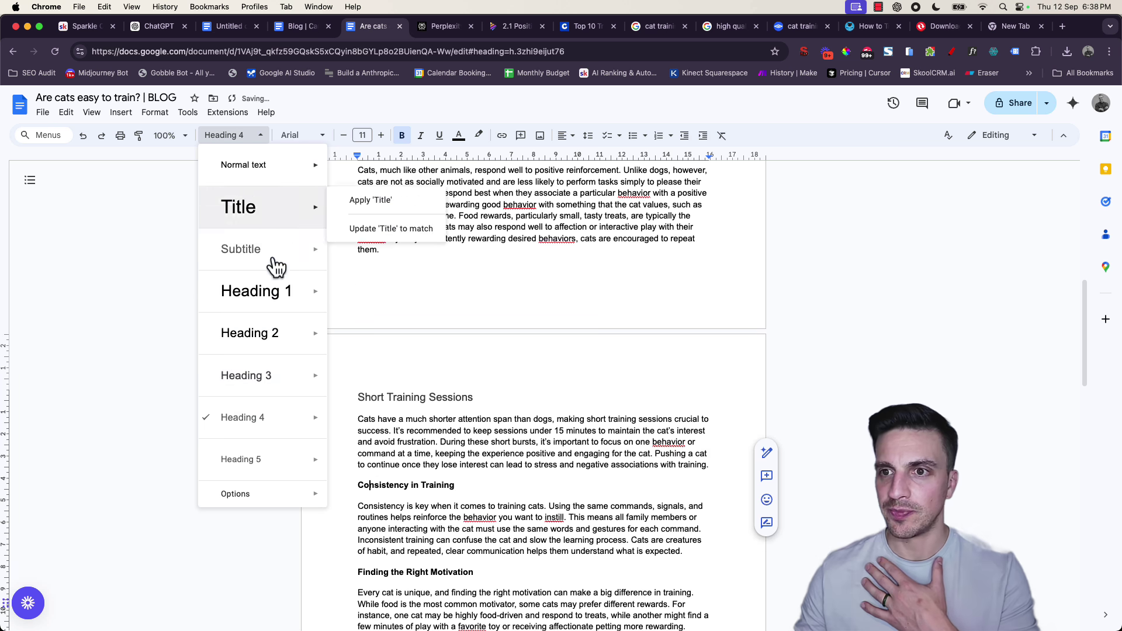
{"action": "left_click", "coordinate": [301, 375]}
{"action": "scroll", "coordinate": [424, 436], "scroll_direction": "down", "scroll_amount": 3}
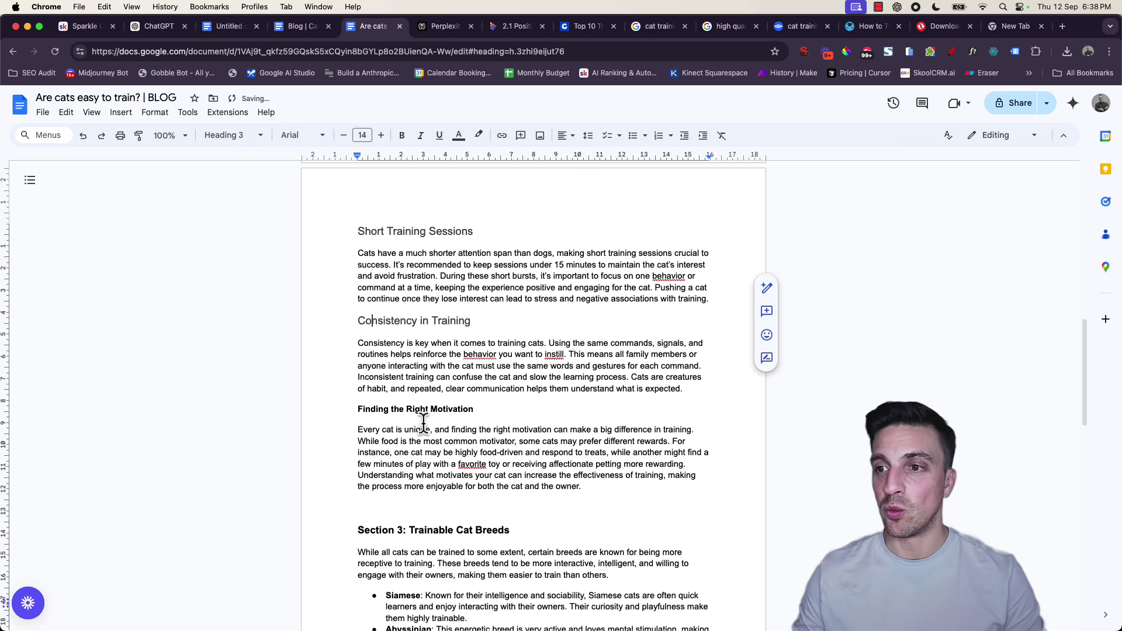
{"action": "left_click", "coordinate": [421, 410]}
{"action": "left_click", "coordinate": [246, 136]}
{"action": "mouse_move", "coordinate": [294, 334]}
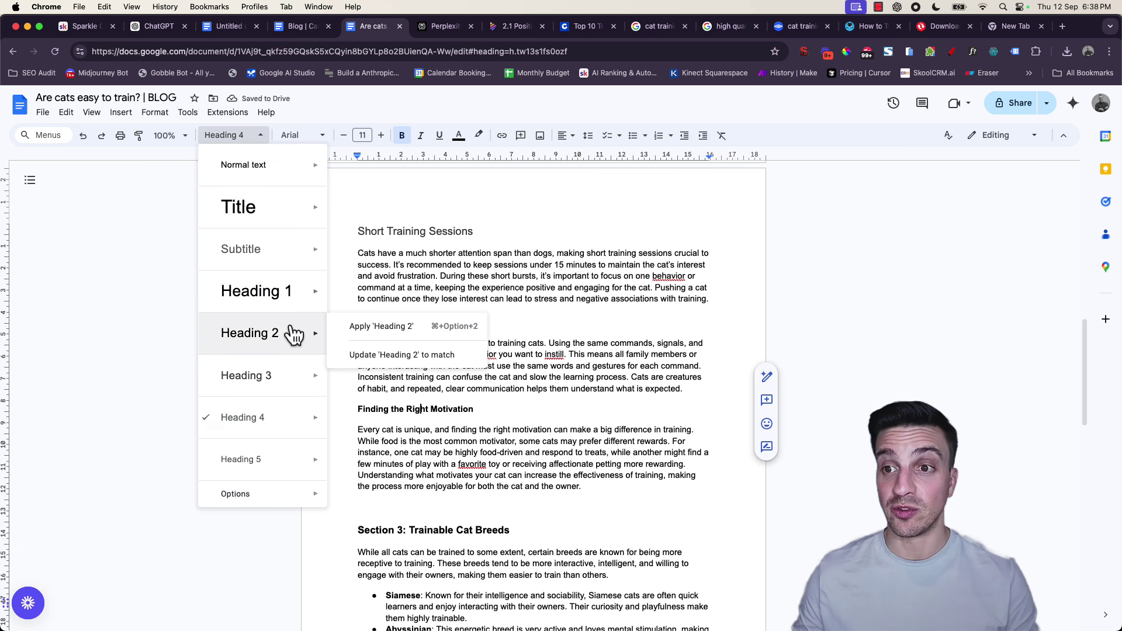
{"action": "left_click", "coordinate": [279, 386]}
Step: Make Section 3: Trainable Cat Breeds a Heading 2
{"action": "scroll", "coordinate": [304, 374], "scroll_direction": "down", "scroll_amount": 5}
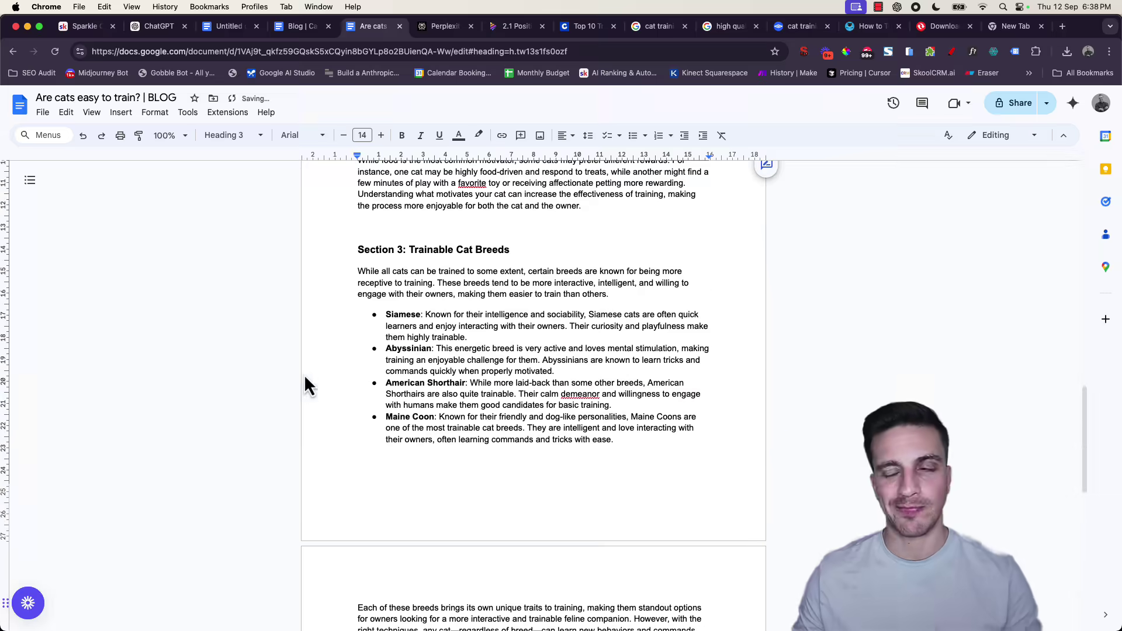
{"action": "left_click", "coordinate": [371, 250]}
{"action": "left_click", "coordinate": [257, 136]}
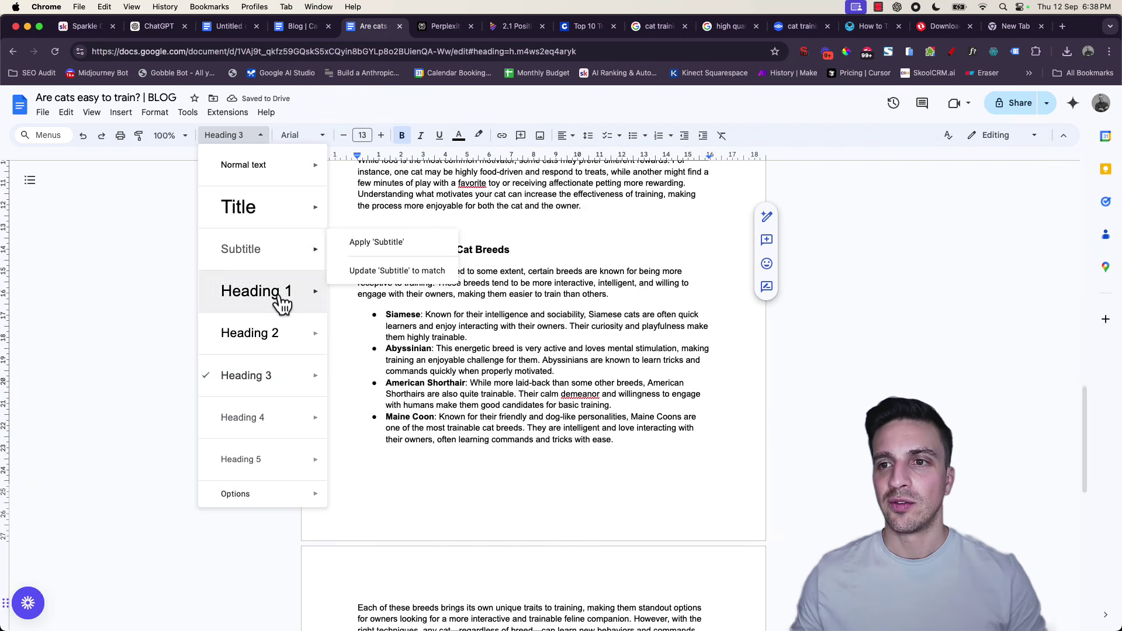
{"action": "left_click", "coordinate": [284, 335]}
{"action": "scroll", "coordinate": [593, 313], "scroll_direction": "down", "scroll_amount": 5}
{"action": "left_click", "coordinate": [662, 393]}
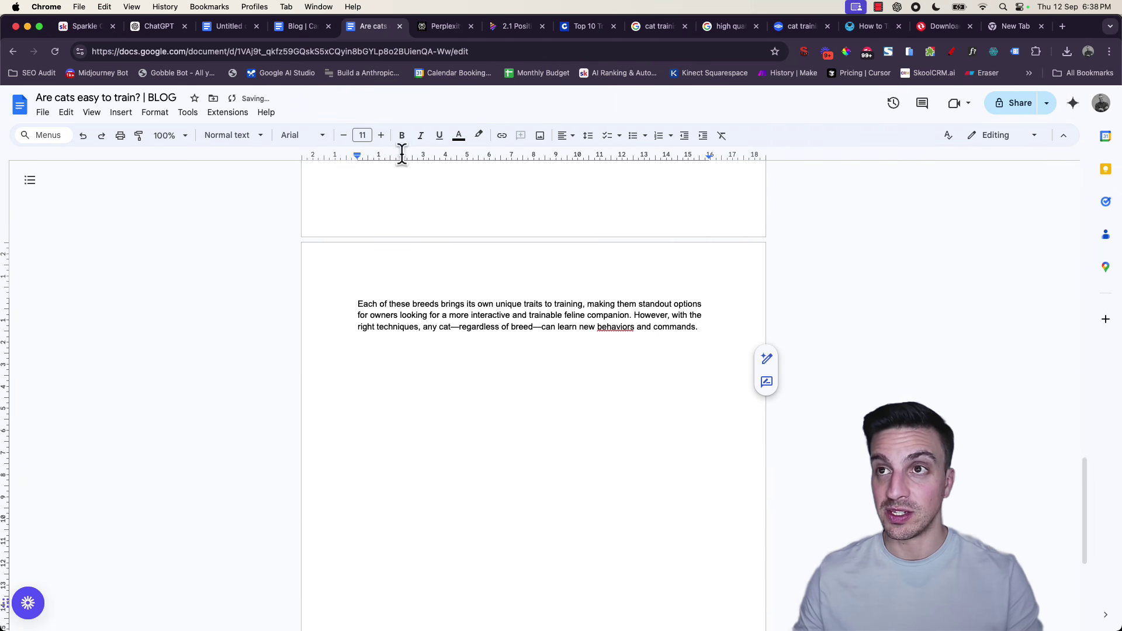
{"action": "left_click", "coordinate": [157, 27]}
Step: Review and select ChatGPT's Benefits of Training Cats text, then check the Perplexity research
{"action": "scroll", "coordinate": [452, 294], "scroll_direction": "up", "scroll_amount": 10}
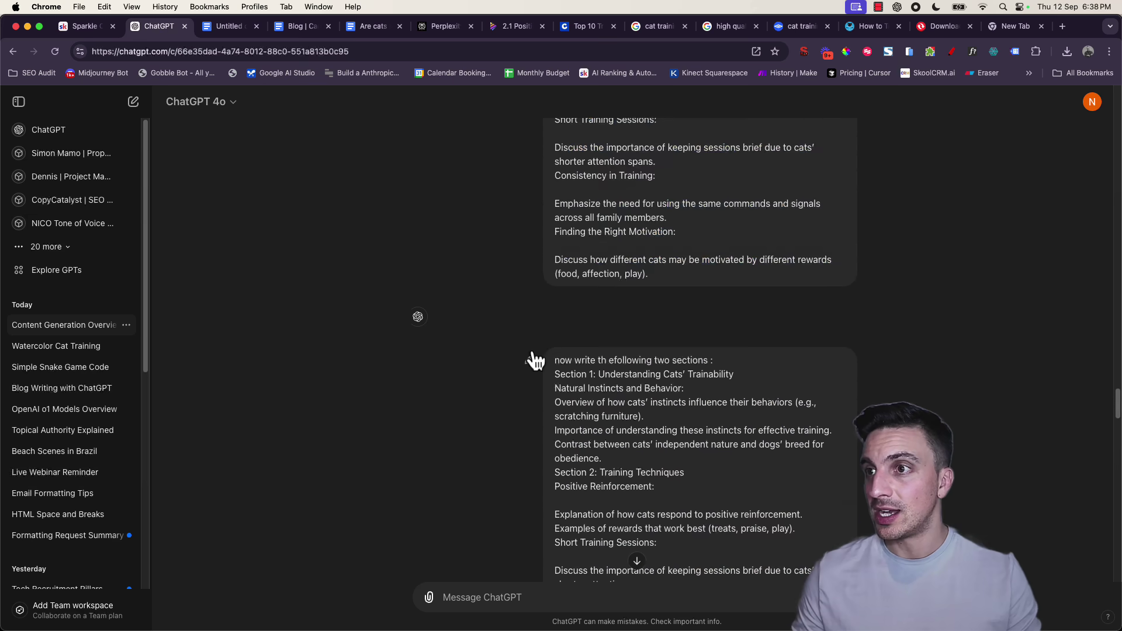
{"action": "scroll", "coordinate": [531, 357], "scroll_direction": "down", "scroll_amount": 10}
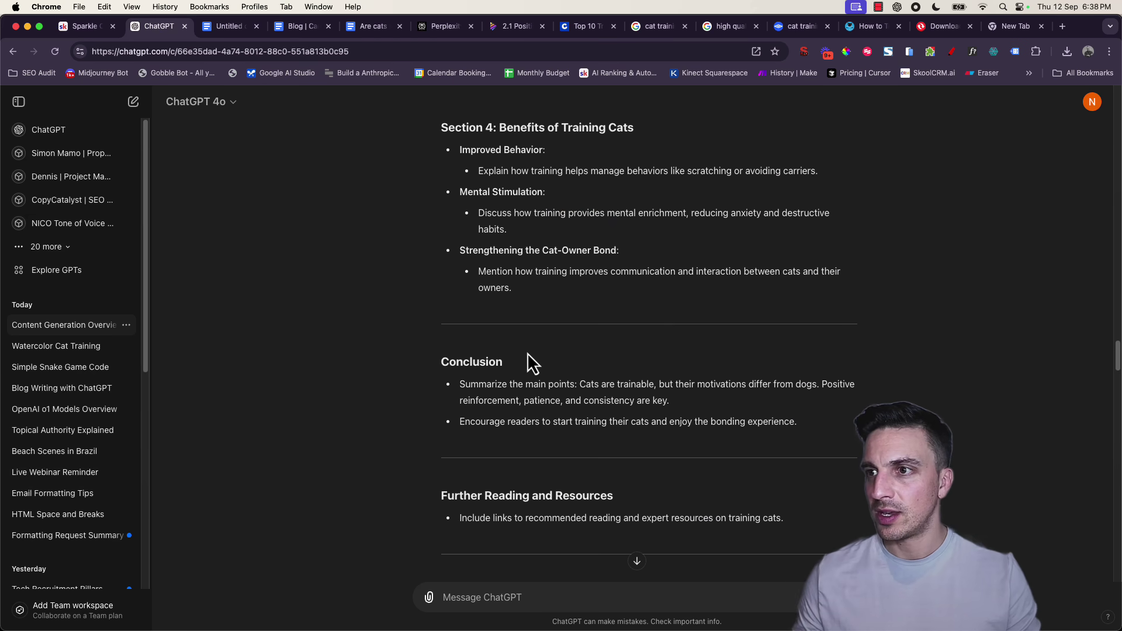
{"action": "scroll", "coordinate": [526, 351], "scroll_direction": "up", "scroll_amount": 5}
{"action": "scroll", "coordinate": [515, 350], "scroll_direction": "up", "scroll_amount": 2}
{"action": "scroll", "coordinate": [514, 351], "scroll_direction": "down", "scroll_amount": 4}
{"action": "left_click_drag", "start_coordinate": [440, 280], "coordinate": [851, 440]}
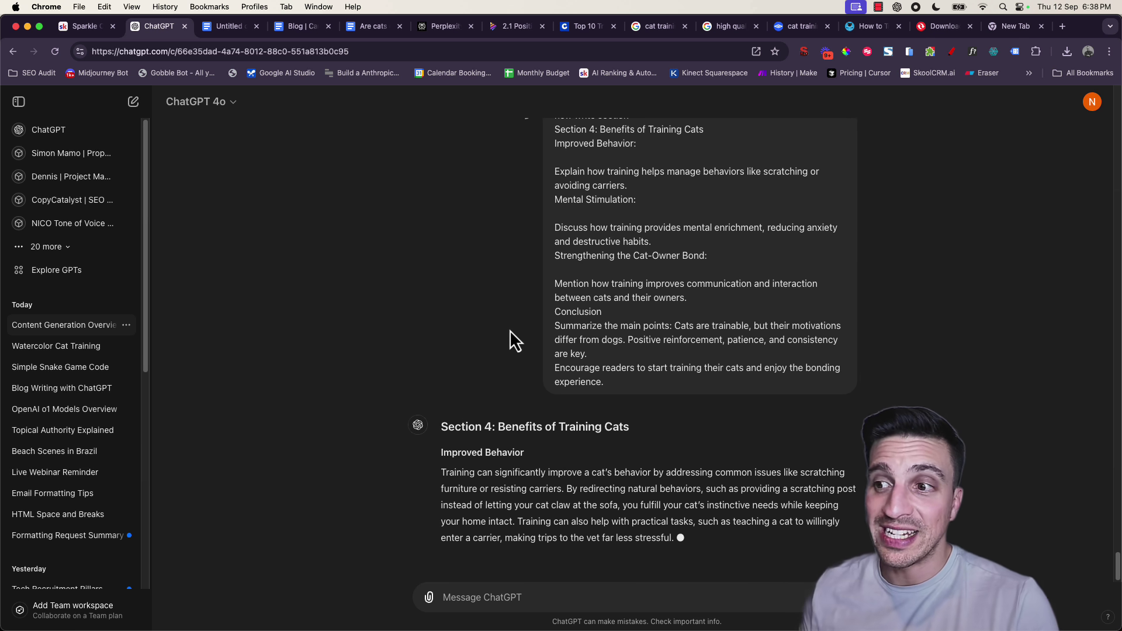
{"action": "left_click", "coordinate": [444, 27]}
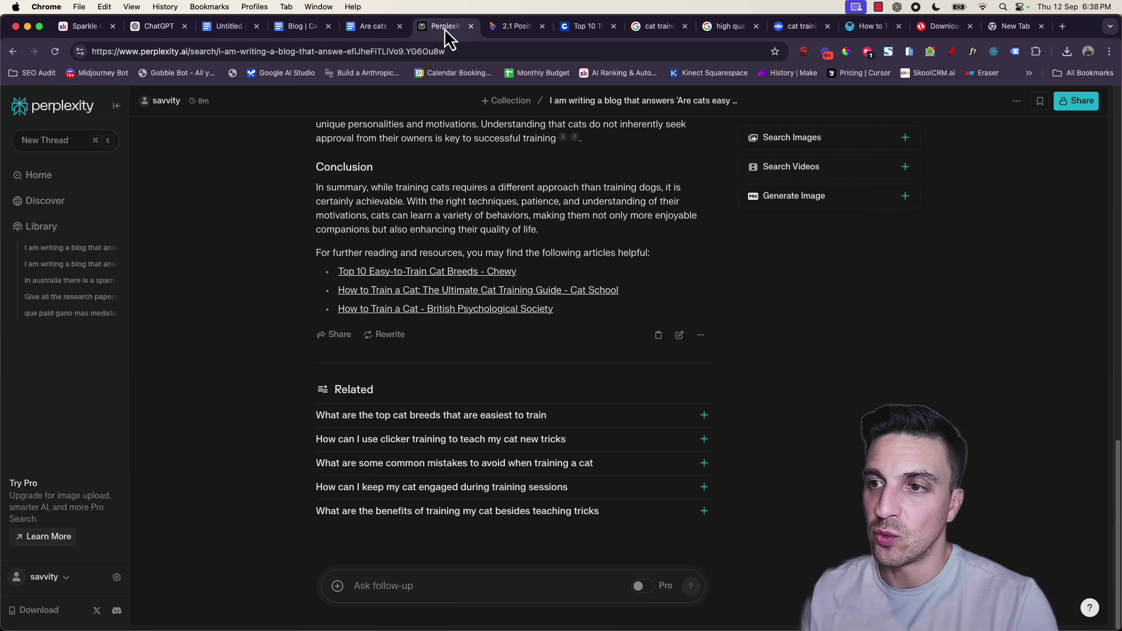
Step: Select the Chewy citation URL under Citations in the untitled research notes document
{"action": "left_click", "coordinate": [243, 26]}
{"action": "scroll", "coordinate": [438, 389], "scroll_direction": "down", "scroll_amount": 3}
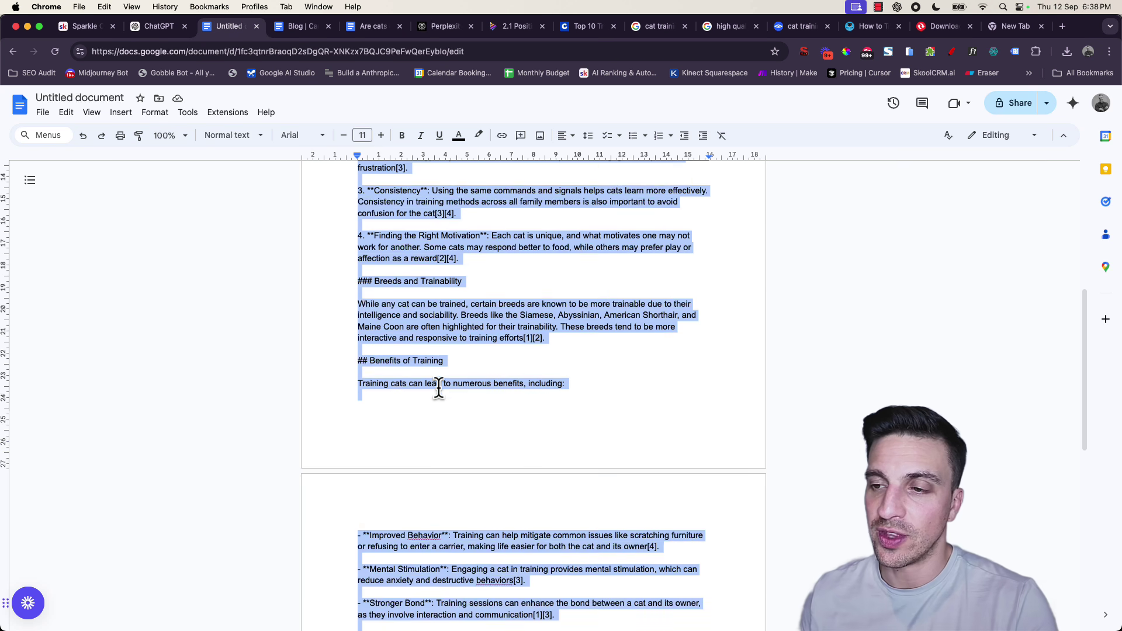
{"action": "scroll", "coordinate": [438, 388], "scroll_direction": "down", "scroll_amount": 7}
{"action": "left_click", "coordinate": [460, 397]}
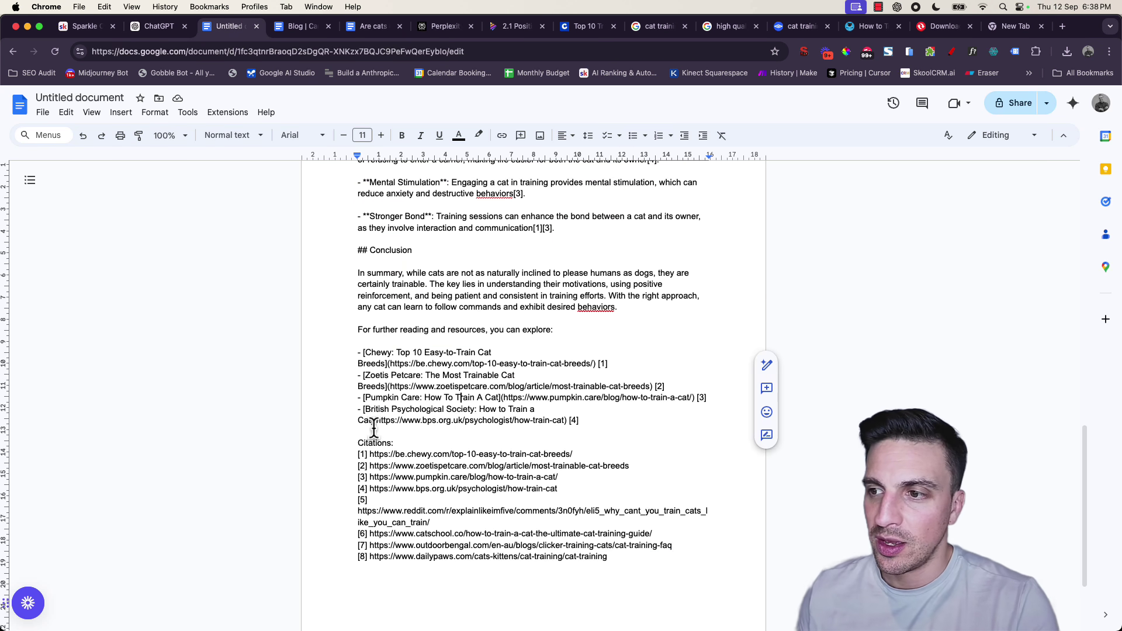
{"action": "left_click_drag", "start_coordinate": [368, 455], "coordinate": [575, 450]}
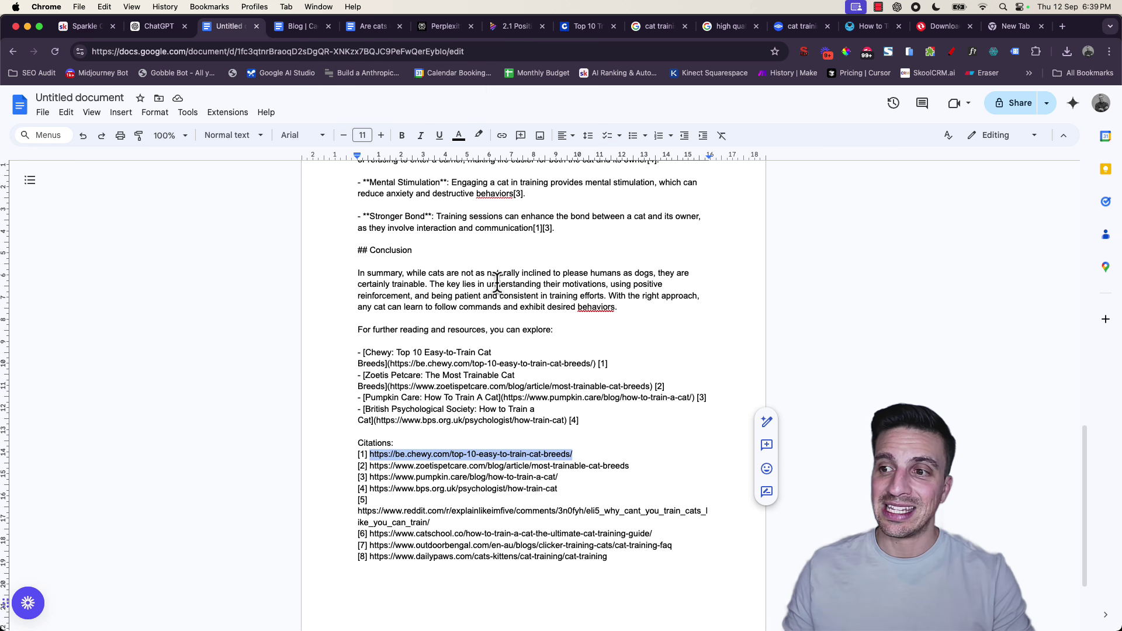
Step: Link the Section 3 sentence about breeds more receptive to training to the copied Chewy URL
{"action": "left_click", "coordinate": [370, 30]}
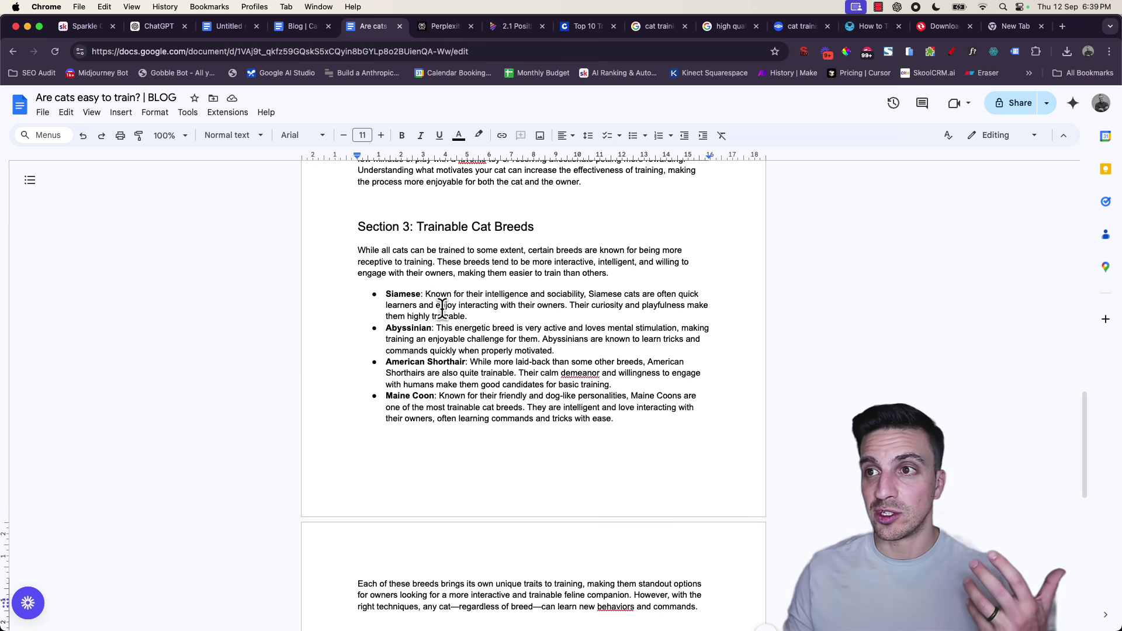
{"action": "scroll", "coordinate": [444, 316], "scroll_direction": "down", "scroll_amount": 1}
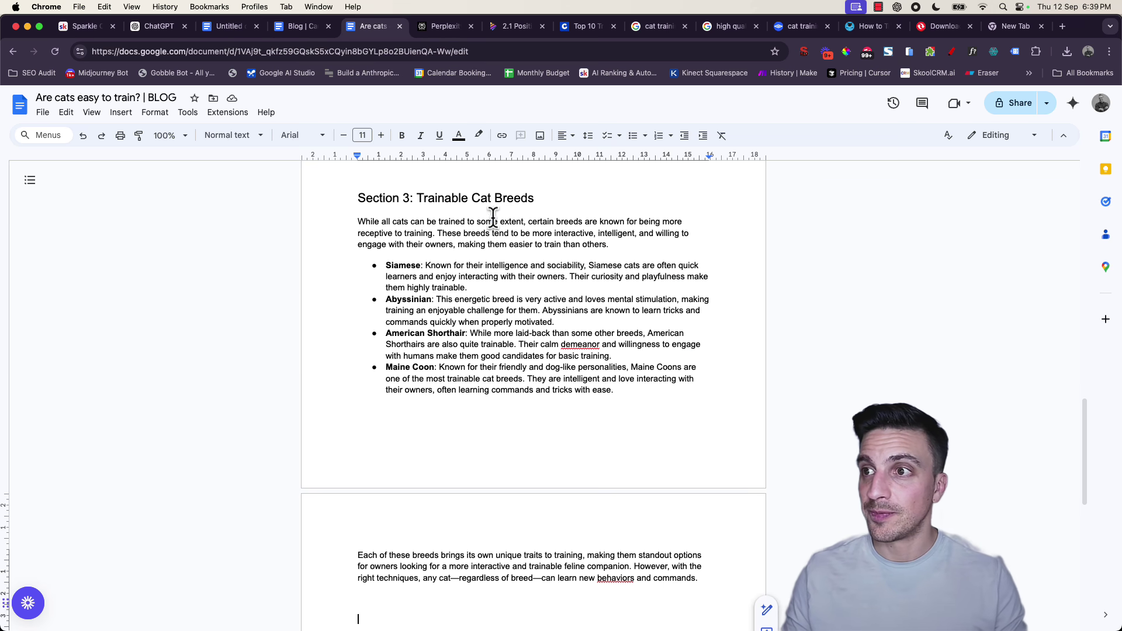
{"action": "left_click_drag", "start_coordinate": [528, 222], "coordinate": [442, 232]}
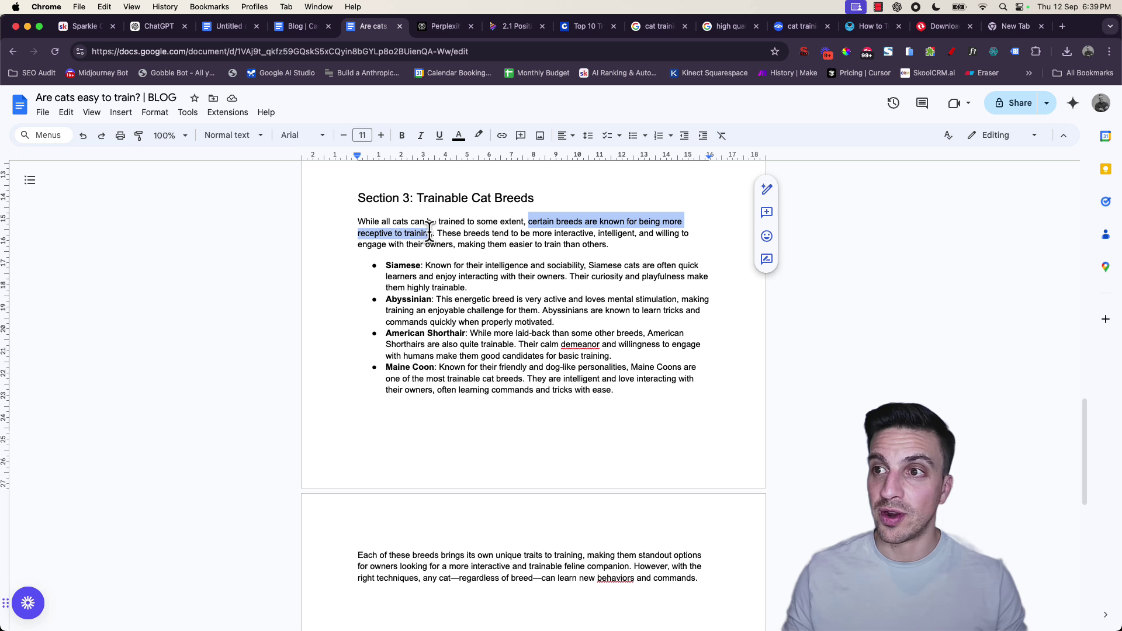
{"action": "left_click_drag", "start_coordinate": [528, 221], "coordinate": [443, 234]}
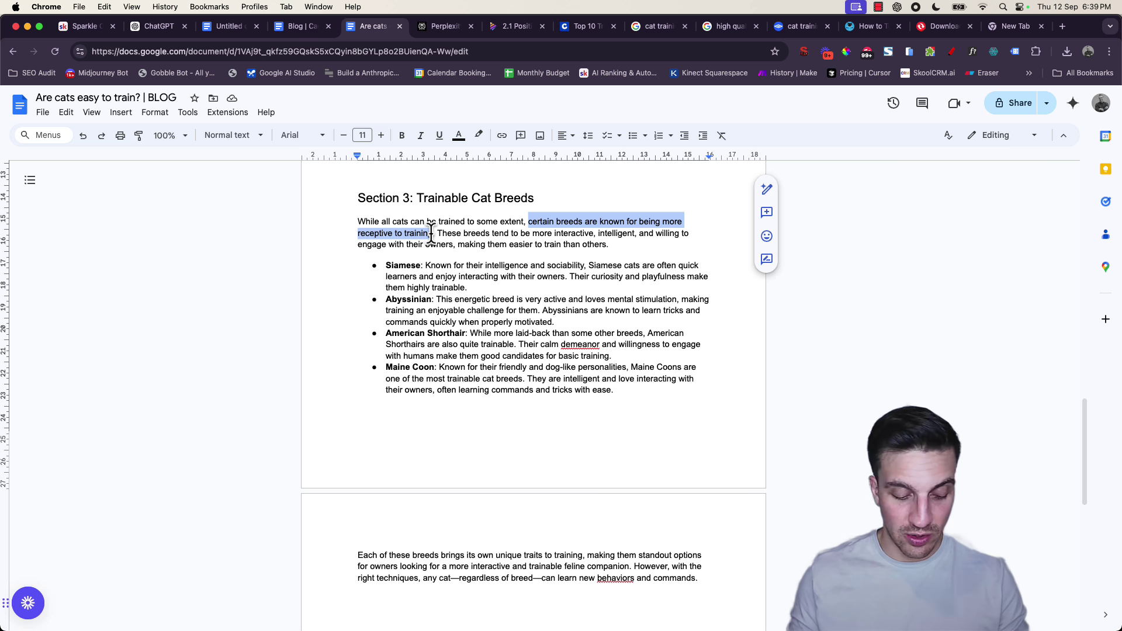
{"action": "key", "text": "super+k"}
{"action": "key", "text": "Return"}
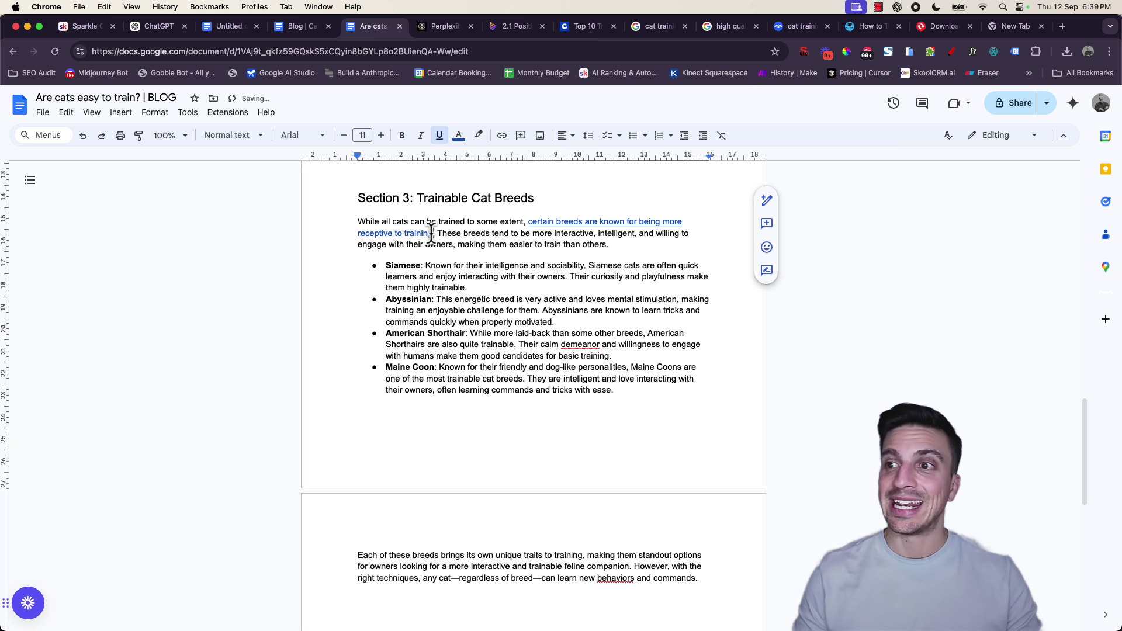
{"action": "scroll", "coordinate": [437, 332], "scroll_direction": "down", "scroll_amount": 5}
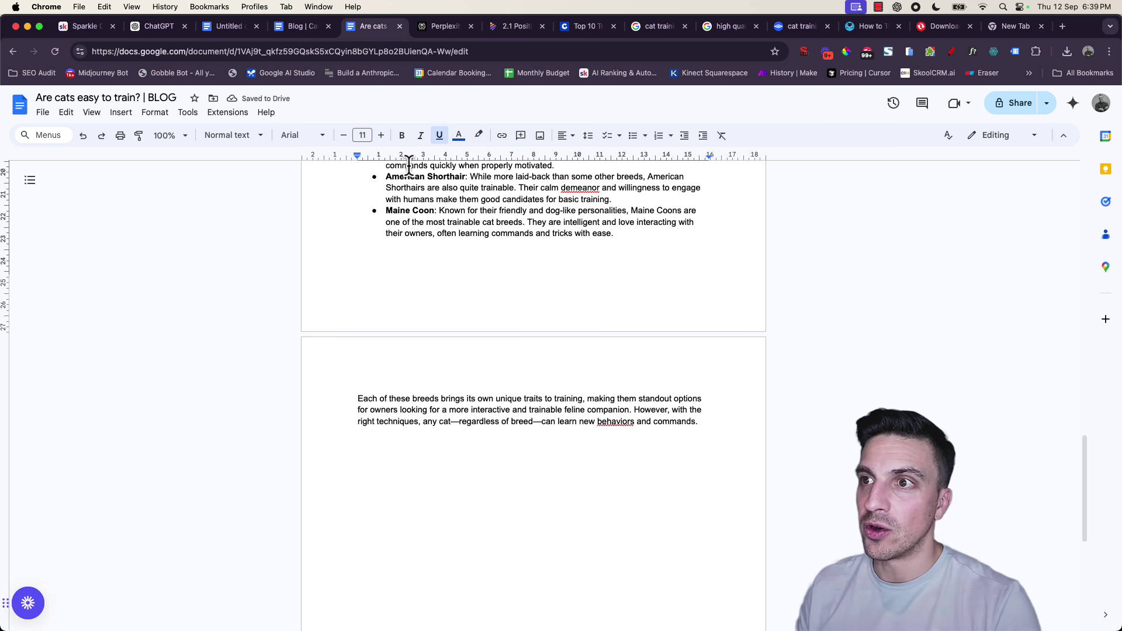
{"action": "scroll", "coordinate": [409, 161], "scroll_direction": "up", "scroll_amount": 10}
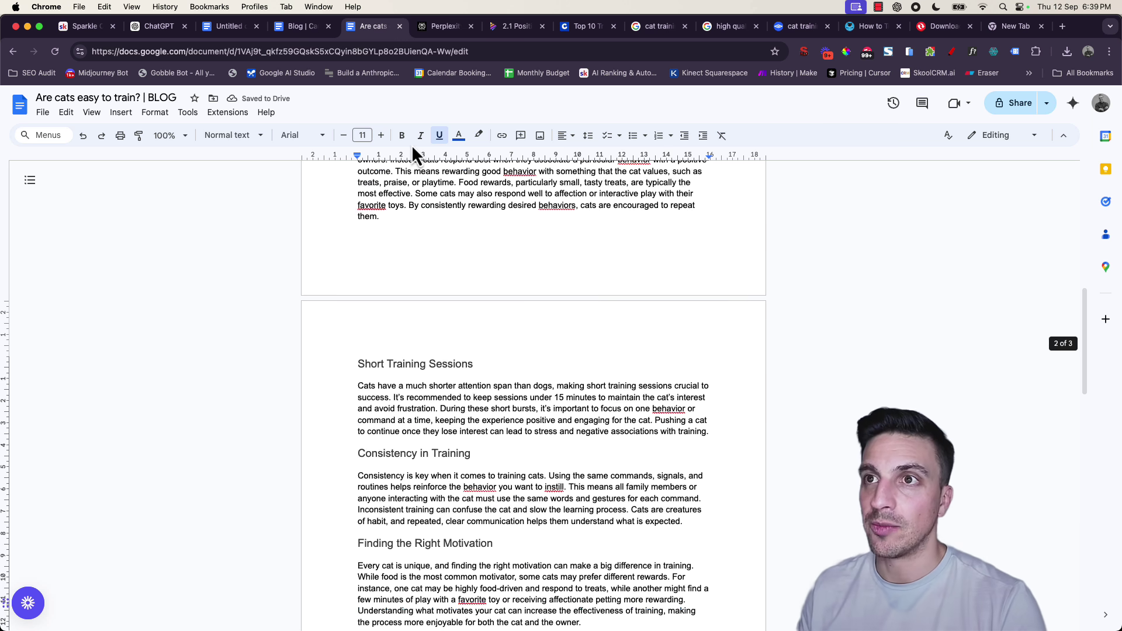
Step: Paste ChatGPT's Section 4 and Conclusion text below the Section 3 breeds text
{"action": "left_click", "coordinate": [153, 26]}
{"action": "left_click_drag", "start_coordinate": [841, 506], "coordinate": [442, 272]}
{"action": "scroll", "coordinate": [636, 420], "scroll_direction": "up", "scroll_amount": 5}
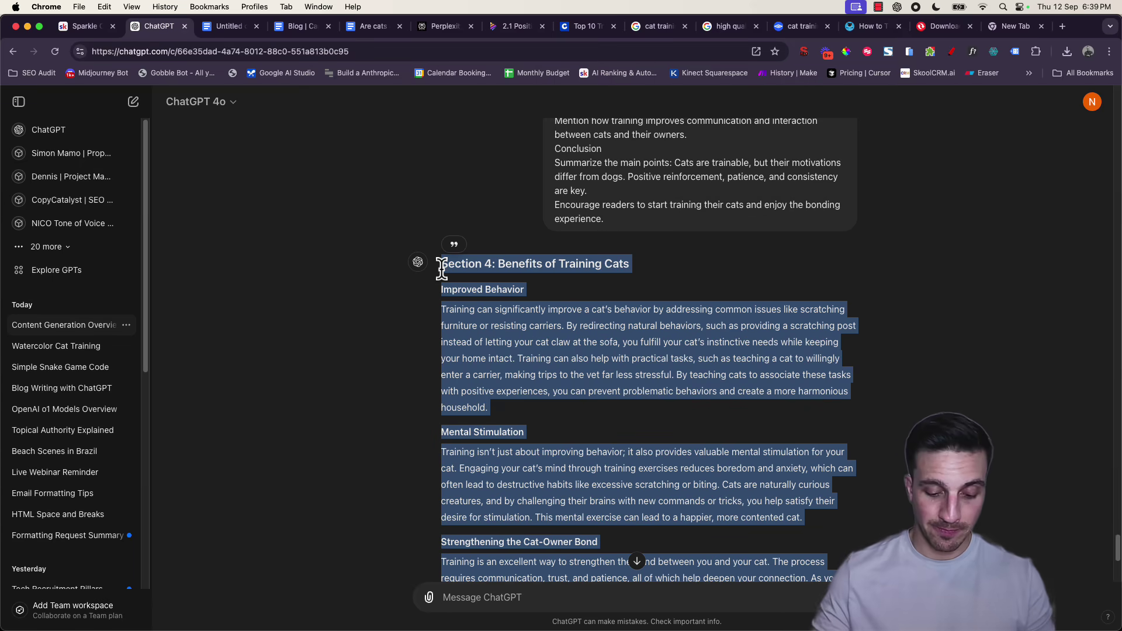
{"action": "left_click", "coordinate": [367, 26]}
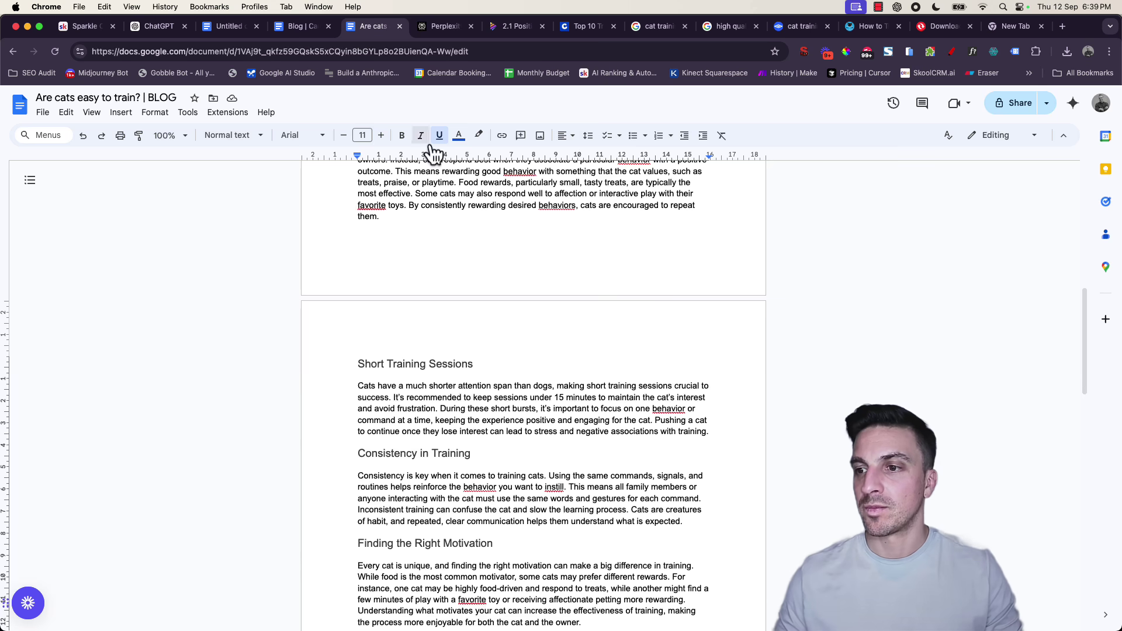
{"action": "scroll", "coordinate": [557, 409], "scroll_direction": "down", "scroll_amount": 10}
{"action": "left_click", "coordinate": [557, 498]}
{"action": "key", "text": "super+v"}
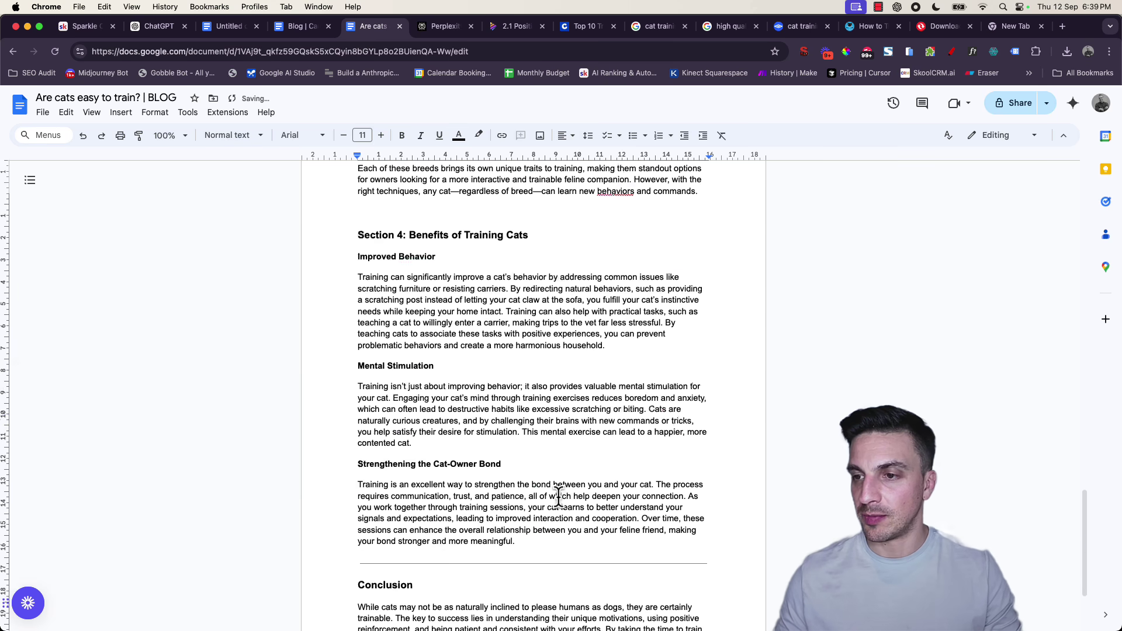
Step: Set the new Section 4 heading's paragraph style from the style dropdown and review the pasted text
{"action": "scroll", "coordinate": [579, 426], "scroll_direction": "down", "scroll_amount": 2}
{"action": "scroll", "coordinate": [502, 429], "scroll_direction": "up", "scroll_amount": 5}
{"action": "left_click", "coordinate": [429, 449]}
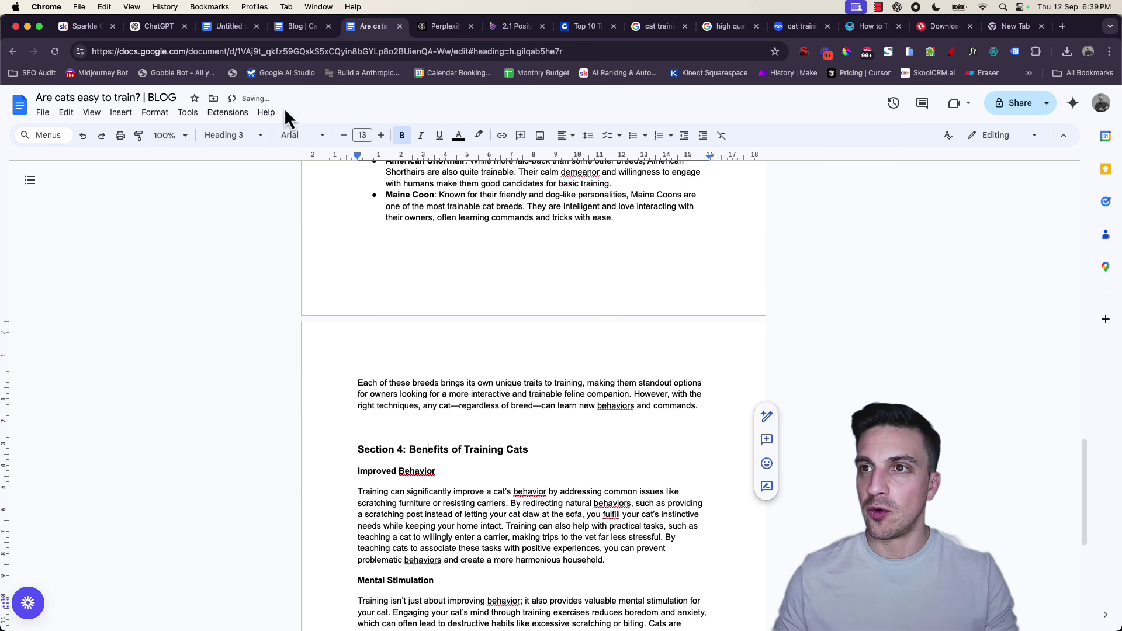
{"action": "scroll", "coordinate": [413, 375], "scroll_direction": "up", "scroll_amount": 5}
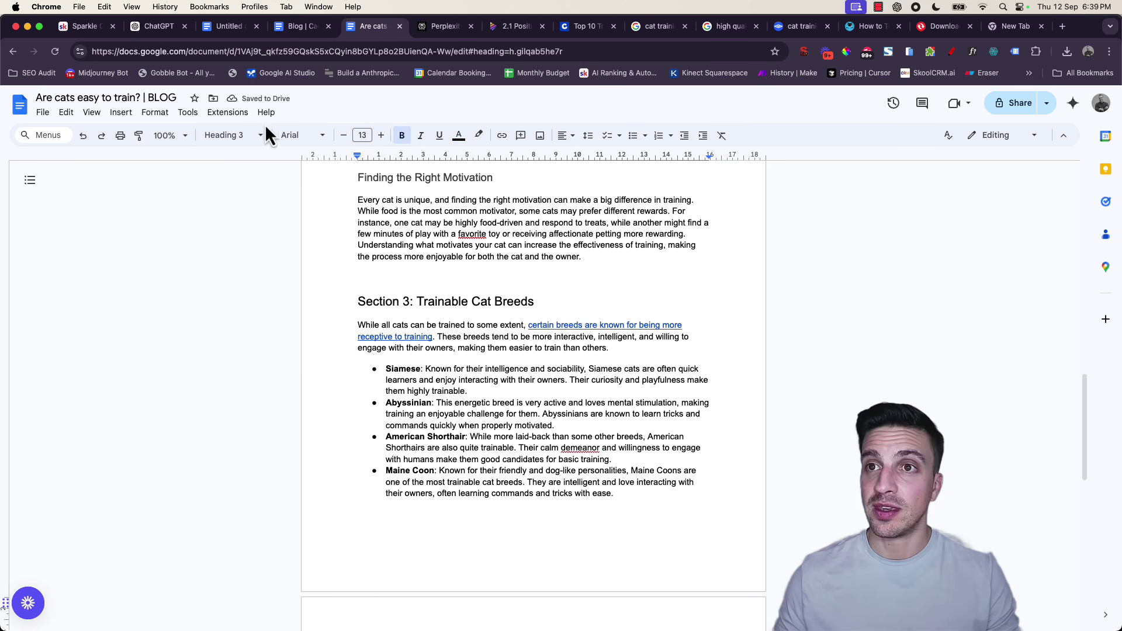
{"action": "left_click", "coordinate": [257, 135]}
{"action": "left_click", "coordinate": [272, 169]}
{"action": "scroll", "coordinate": [535, 438], "scroll_direction": "up", "scroll_amount": 15}
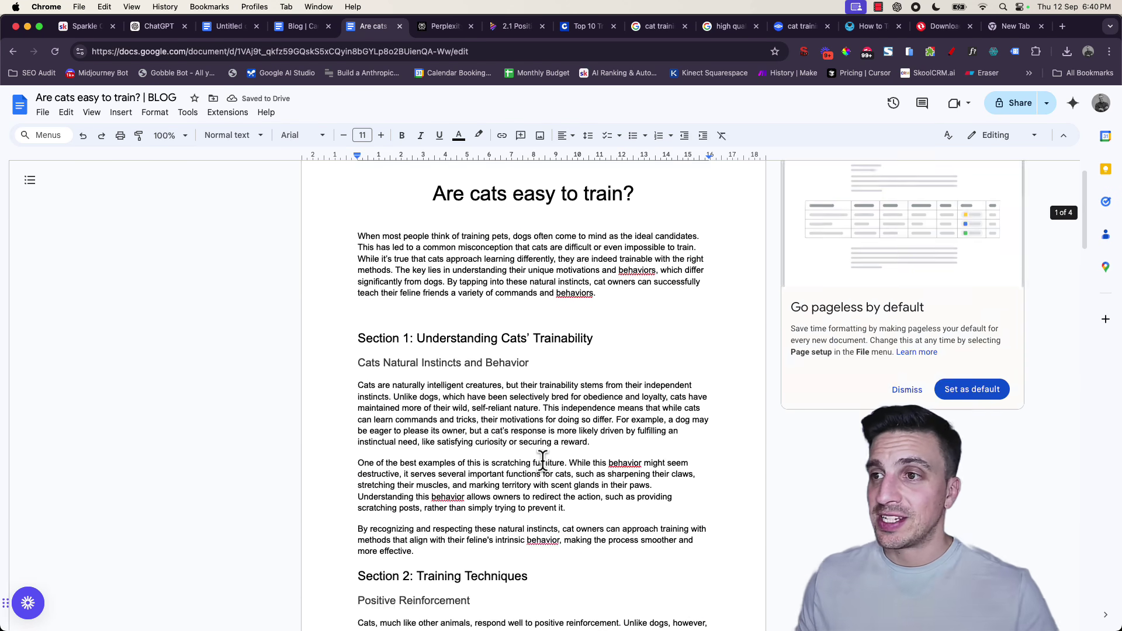
{"action": "scroll", "coordinate": [543, 462], "scroll_direction": "up", "scroll_amount": 2}
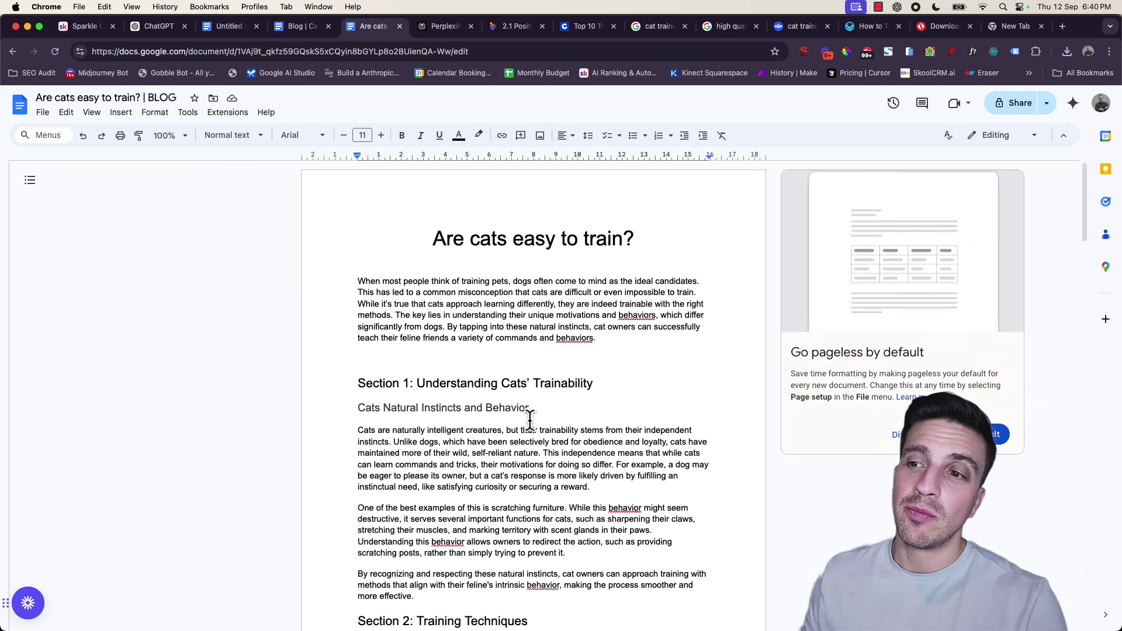
{"action": "scroll", "coordinate": [528, 419], "scroll_direction": "down", "scroll_amount": 6}
{"action": "scroll", "coordinate": [528, 418], "scroll_direction": "up", "scroll_amount": 6}
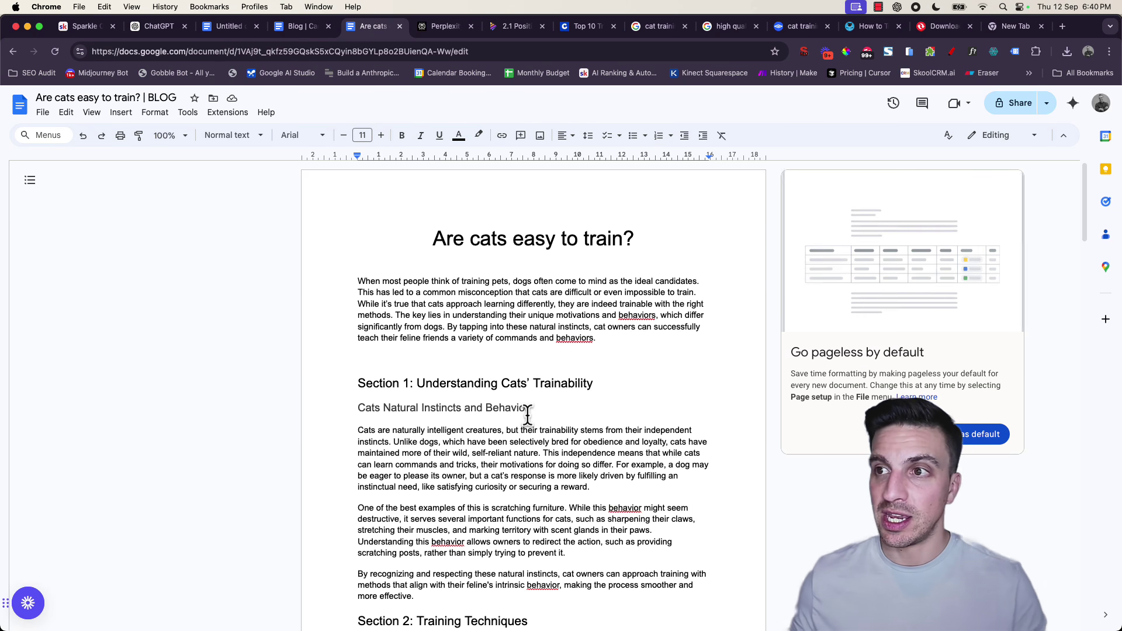
Step: Start a DALL·E chat and download the second watercolour of a person training a cat
{"action": "left_click", "coordinate": [150, 26]}
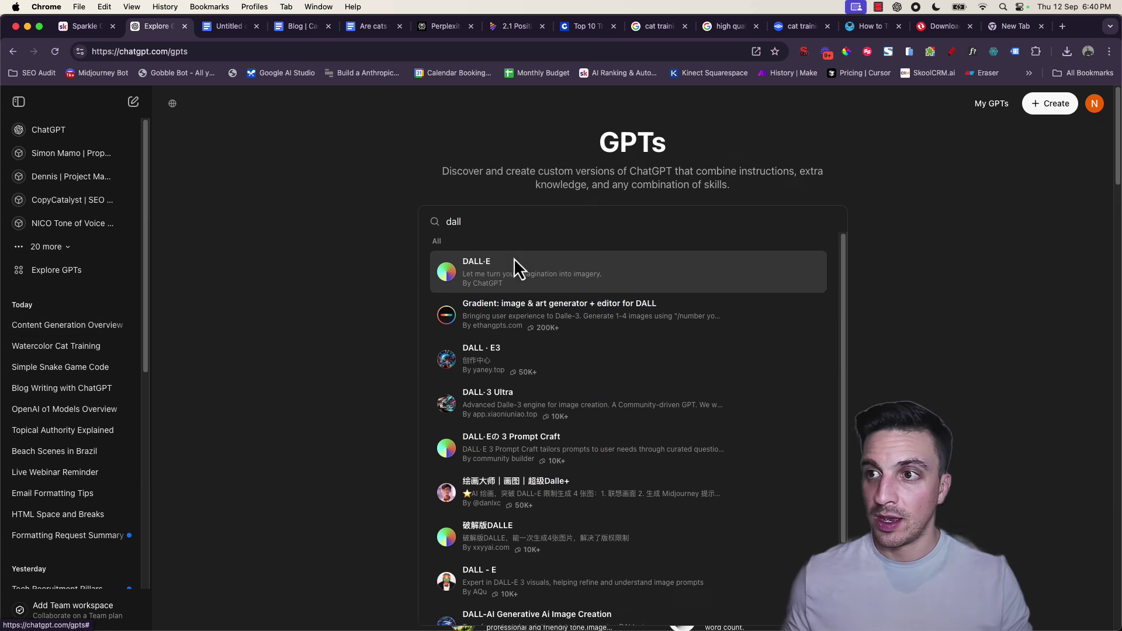
{"action": "left_click", "coordinate": [514, 258]}
{"action": "left_click", "coordinate": [574, 571]}
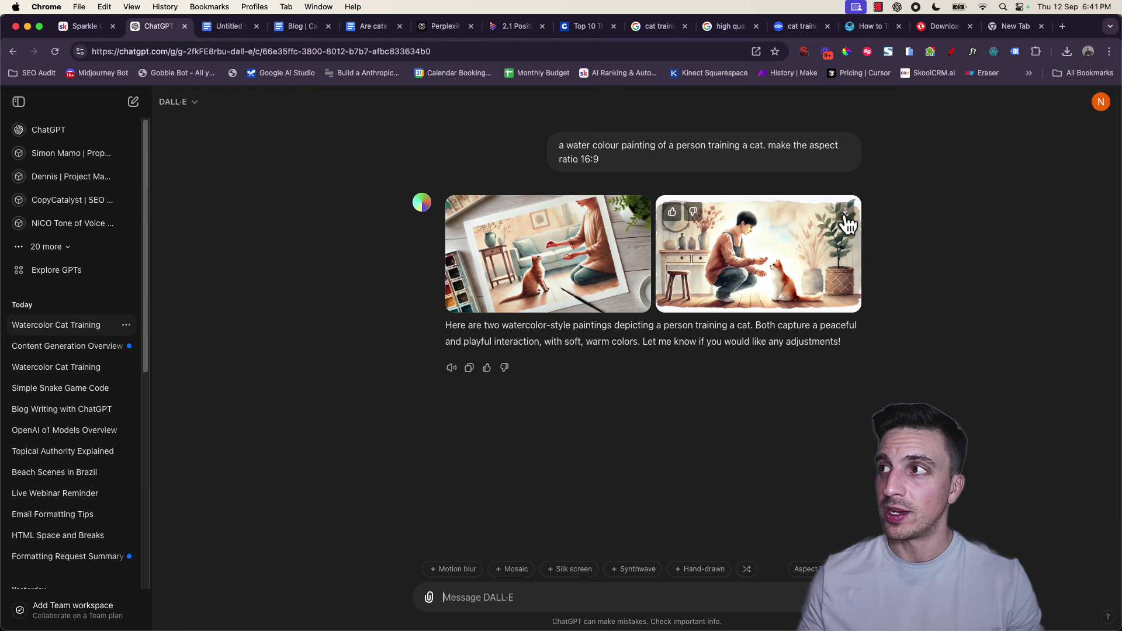
{"action": "left_click", "coordinate": [846, 215]}
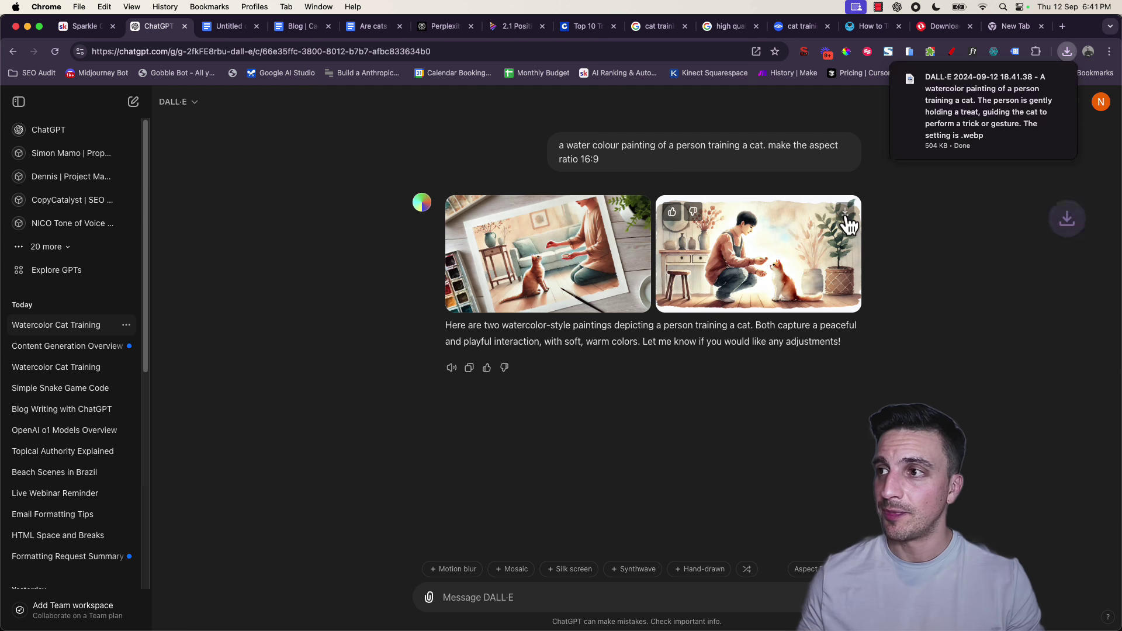
Step: Open the downloaded watercolour image from the recent downloads list in a new tab
{"action": "left_click", "coordinate": [937, 34]}
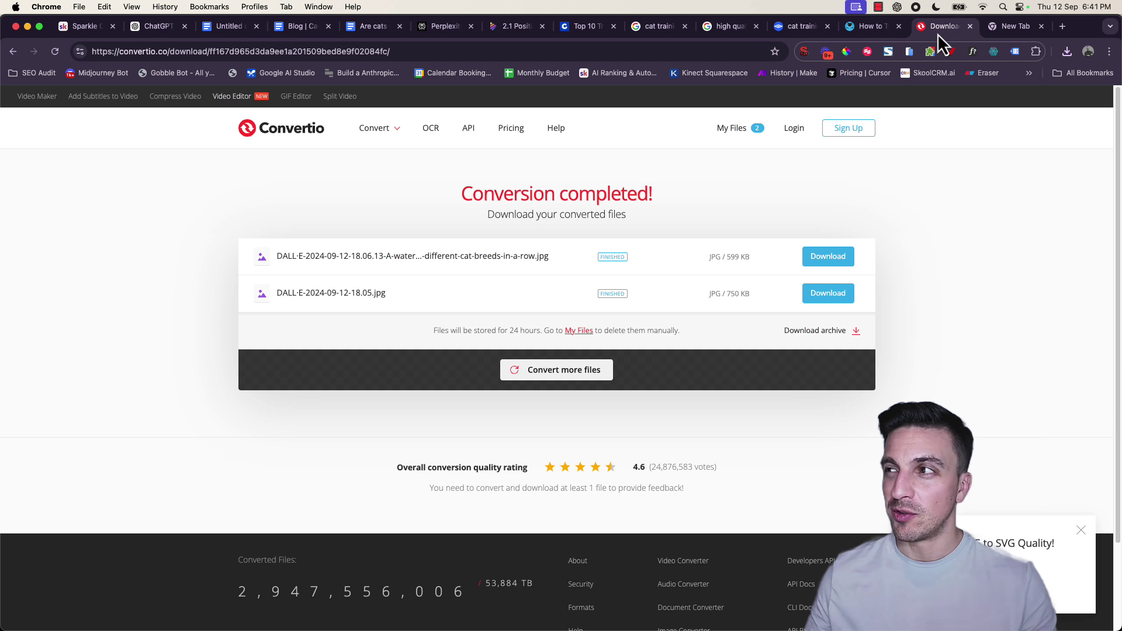
{"action": "left_click", "coordinate": [1066, 52]}
{"action": "left_click_drag", "start_coordinate": [595, 320], "coordinate": [597, 321]}
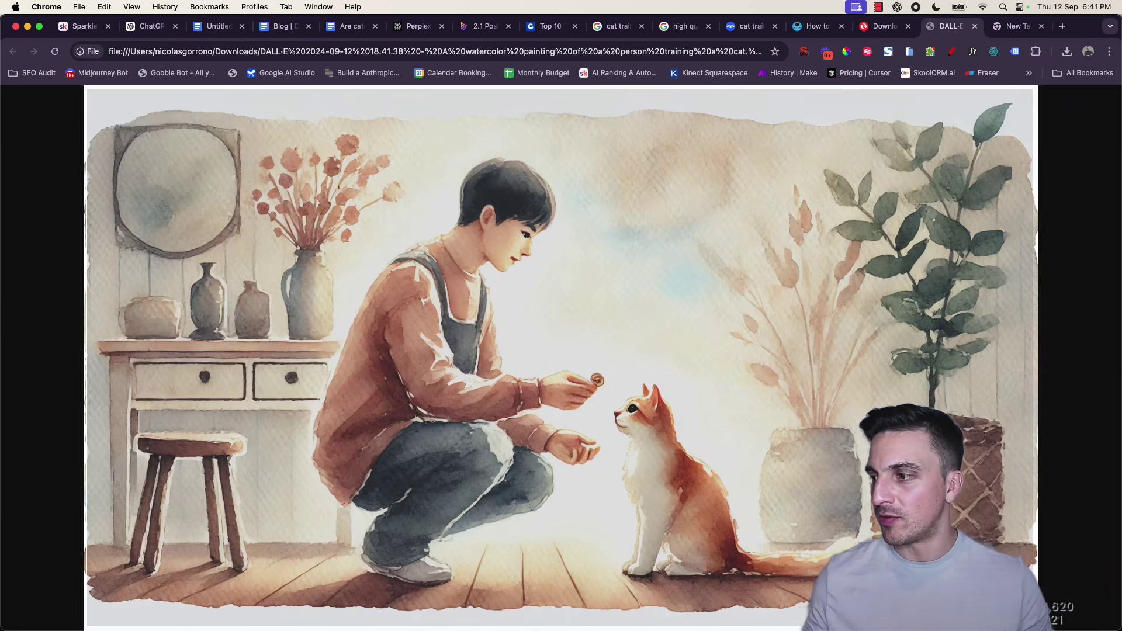
{"action": "left_click", "coordinate": [338, 31]}
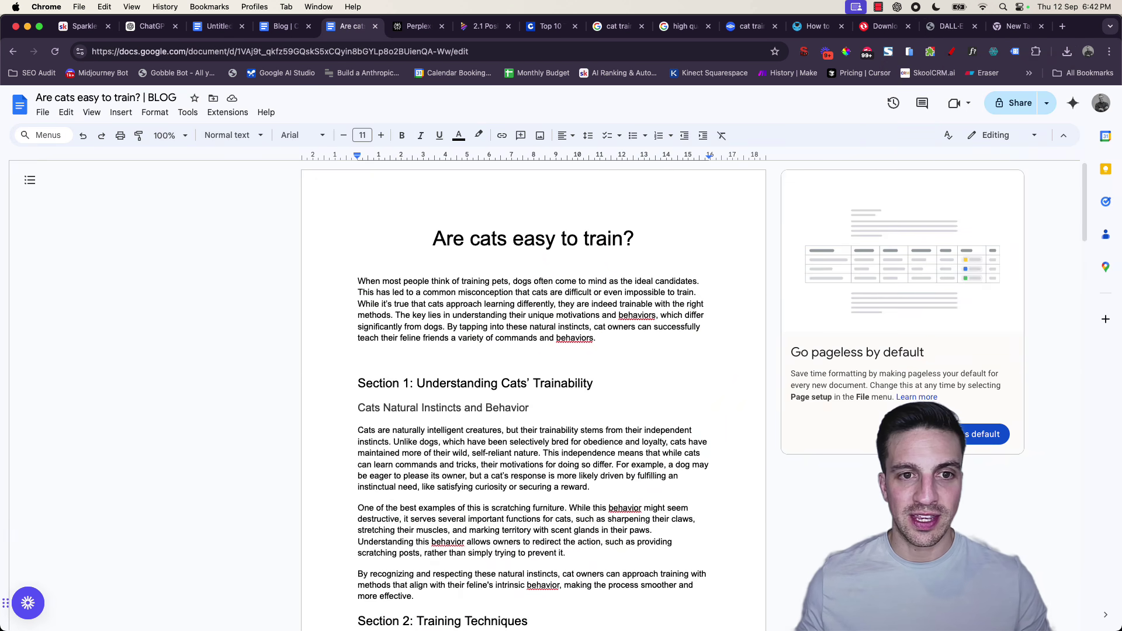
Step: Place the watercolour image above the blog title, with a Normal text line between them
{"action": "left_click_drag", "start_coordinate": [409, 478], "coordinate": [411, 225]}
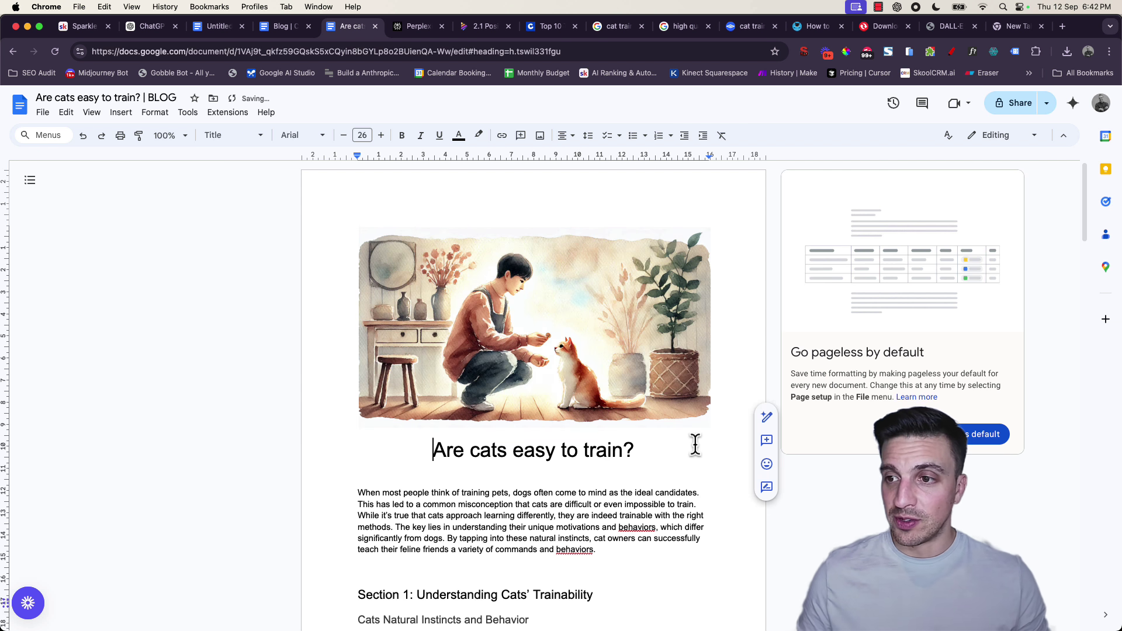
{"action": "key", "text": "Return"}
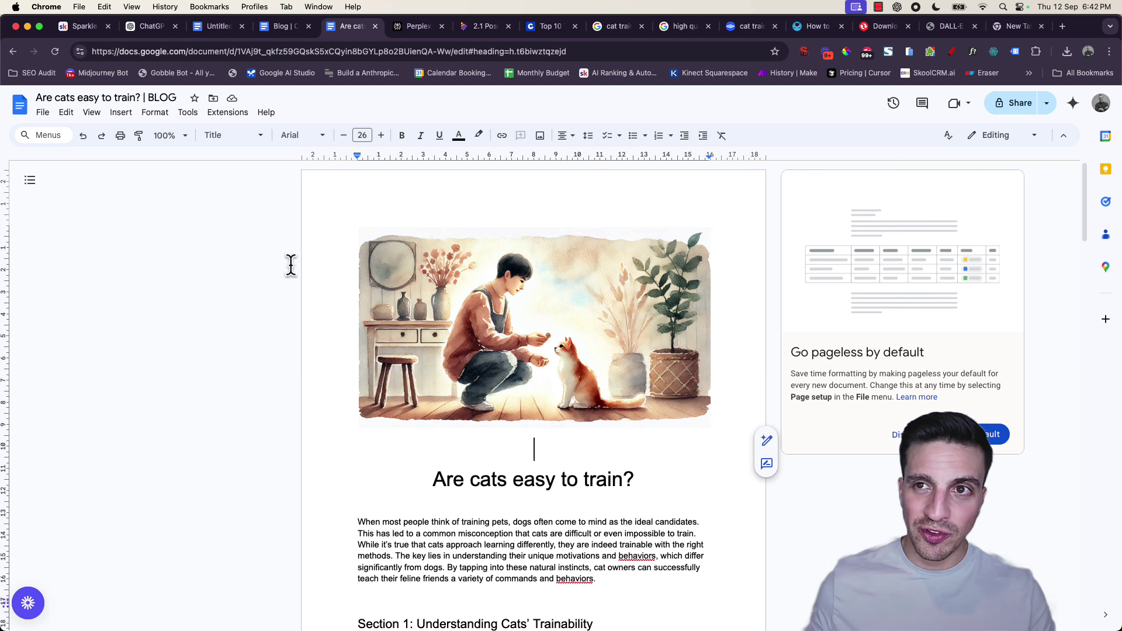
{"action": "left_click", "coordinate": [241, 140]}
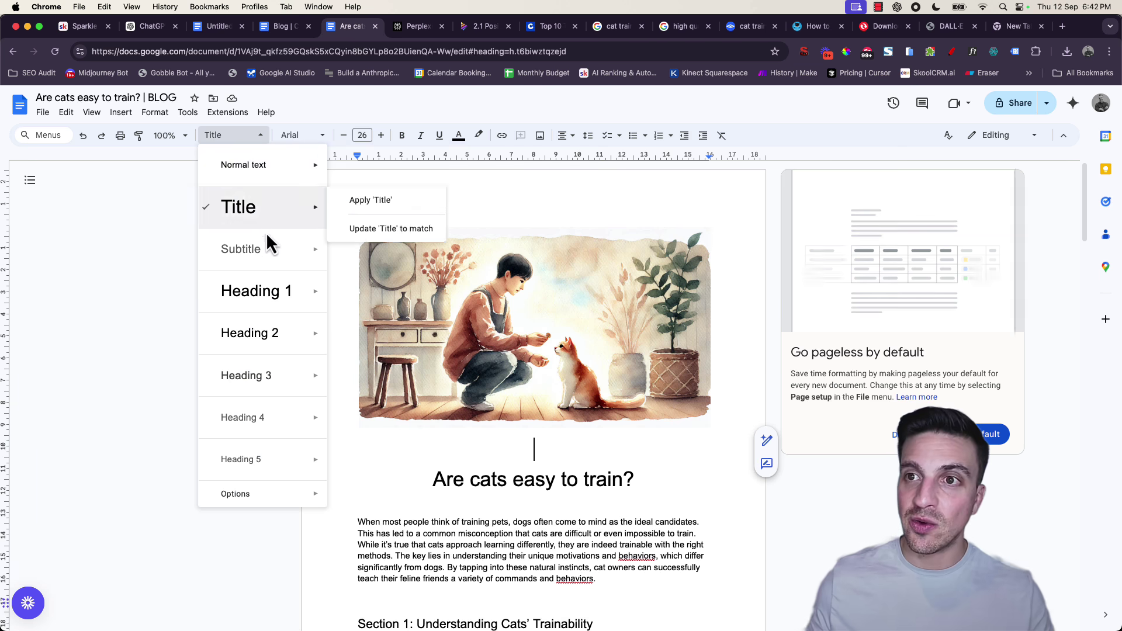
{"action": "left_click", "coordinate": [263, 170]}
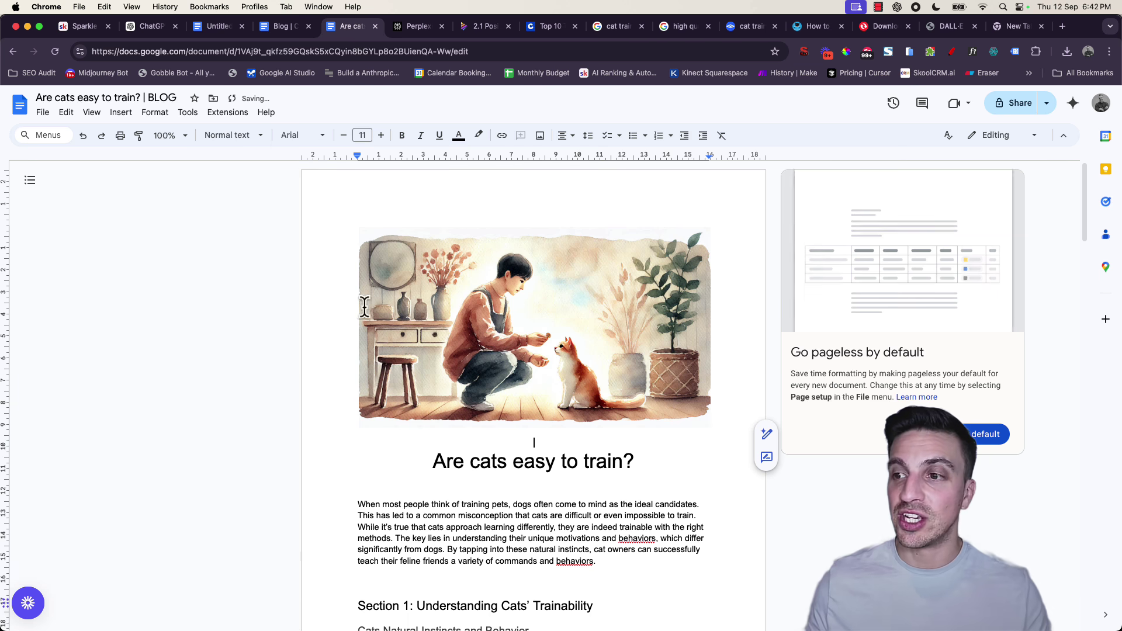
Step: Select the first two sentences of the second image's prompt, 'A watercolor painting of a person training a cat…'
{"action": "left_click", "coordinate": [151, 28]}
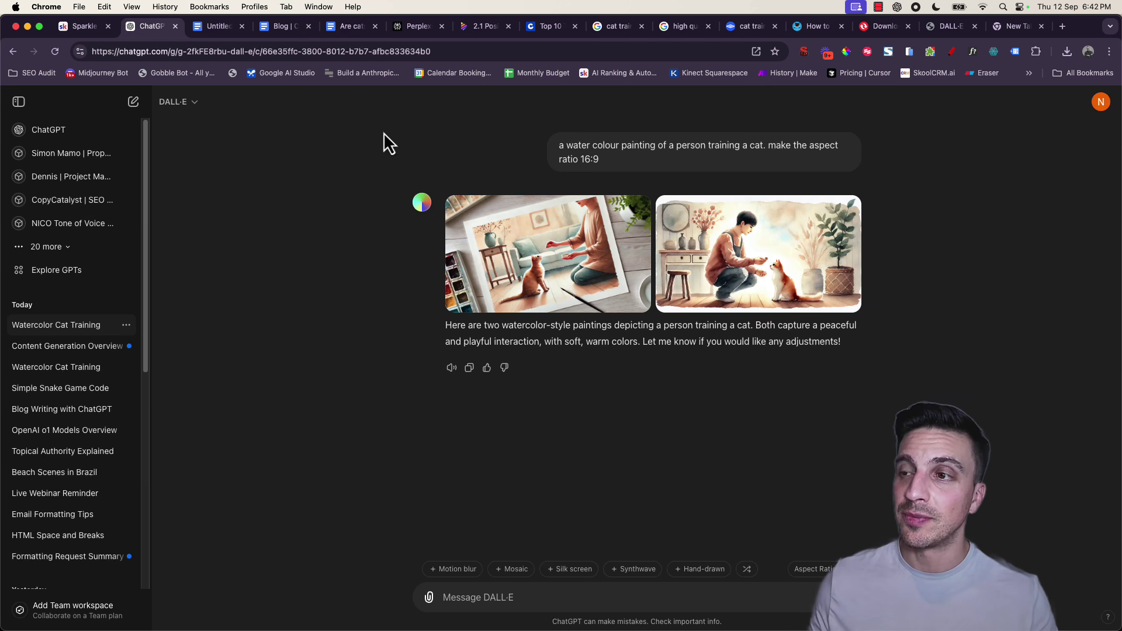
{"action": "left_click", "coordinate": [739, 266]}
{"action": "left_click", "coordinate": [816, 105]}
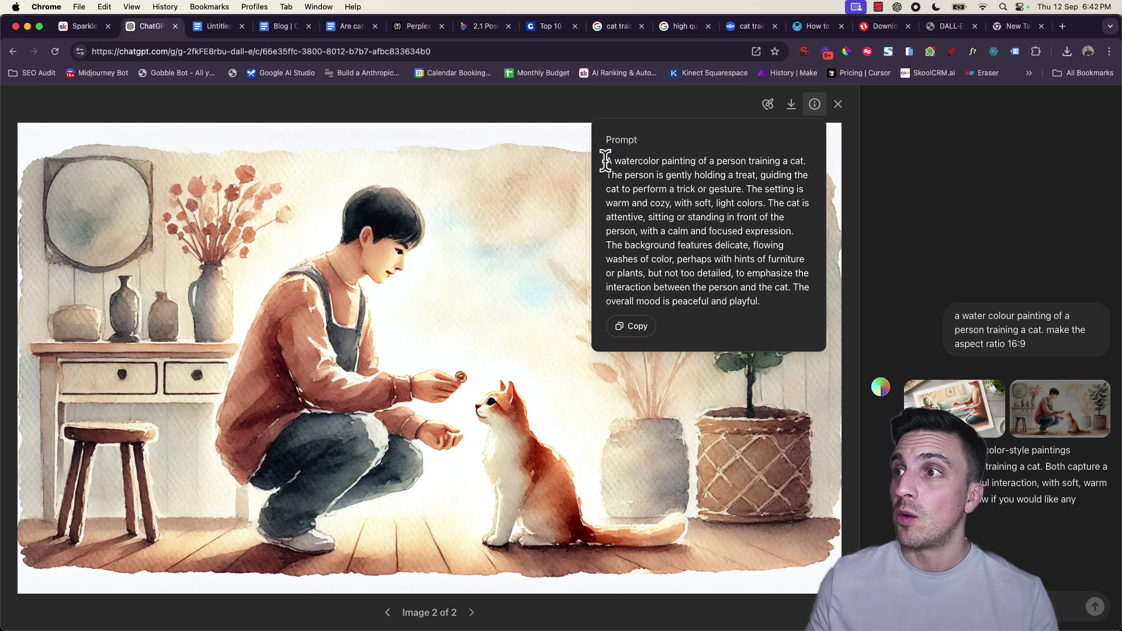
{"action": "left_click_drag", "start_coordinate": [605, 160], "coordinate": [633, 163]}
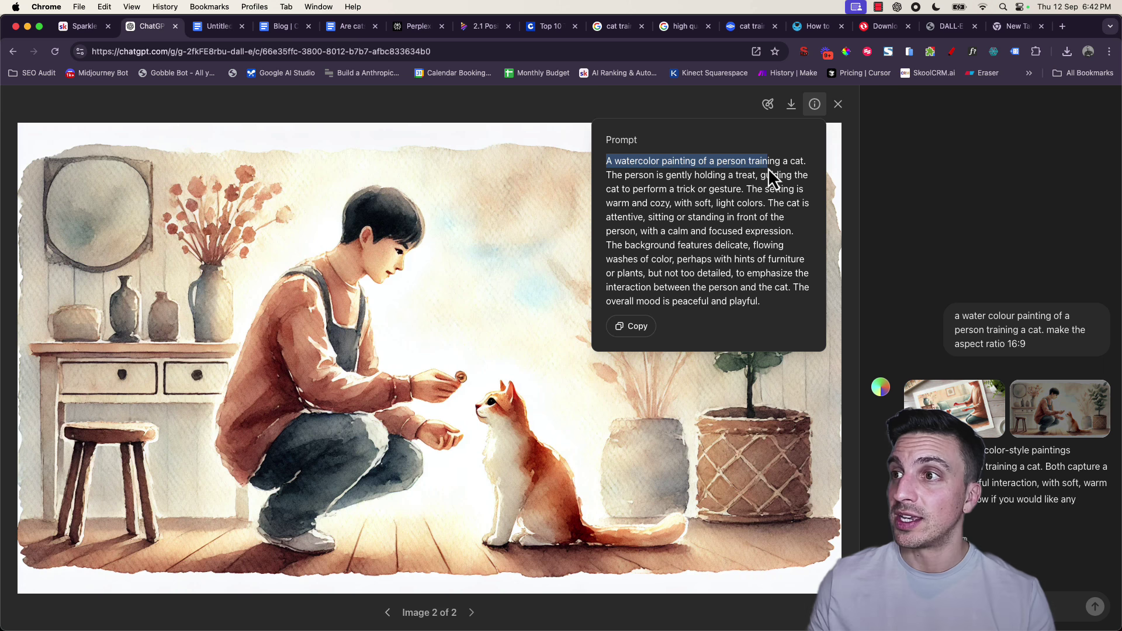
{"action": "left_click_drag", "start_coordinate": [769, 169], "coordinate": [742, 188]}
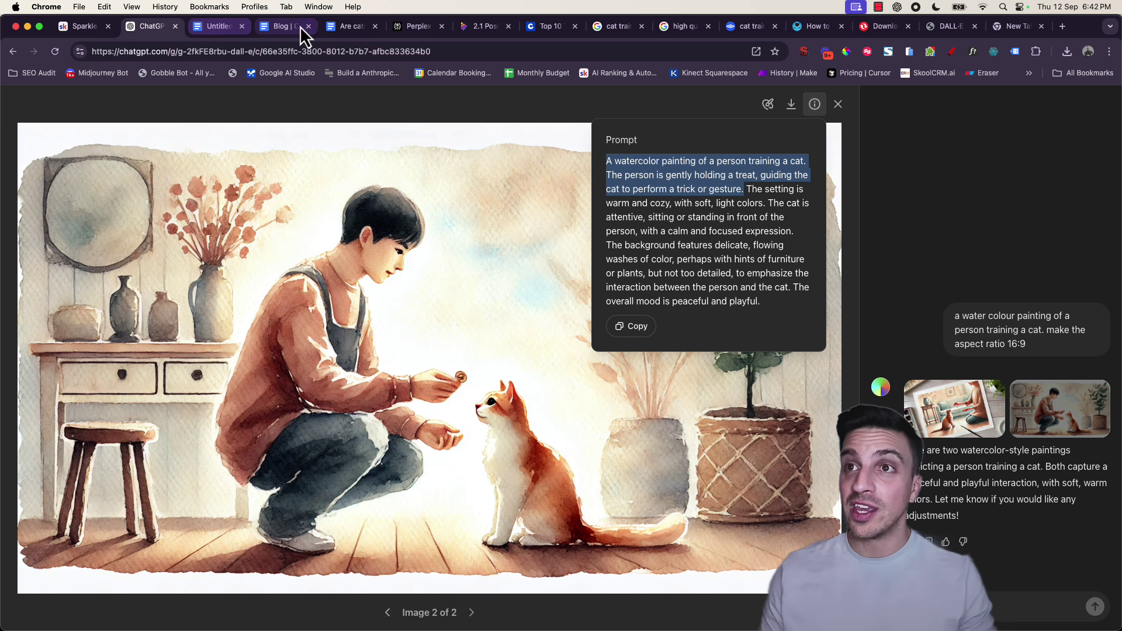
Step: Add the italic caption 'ALT TAG: A watercolor painting of a person training a cat…' beneath the header image
{"action": "left_click", "coordinate": [363, 30]}
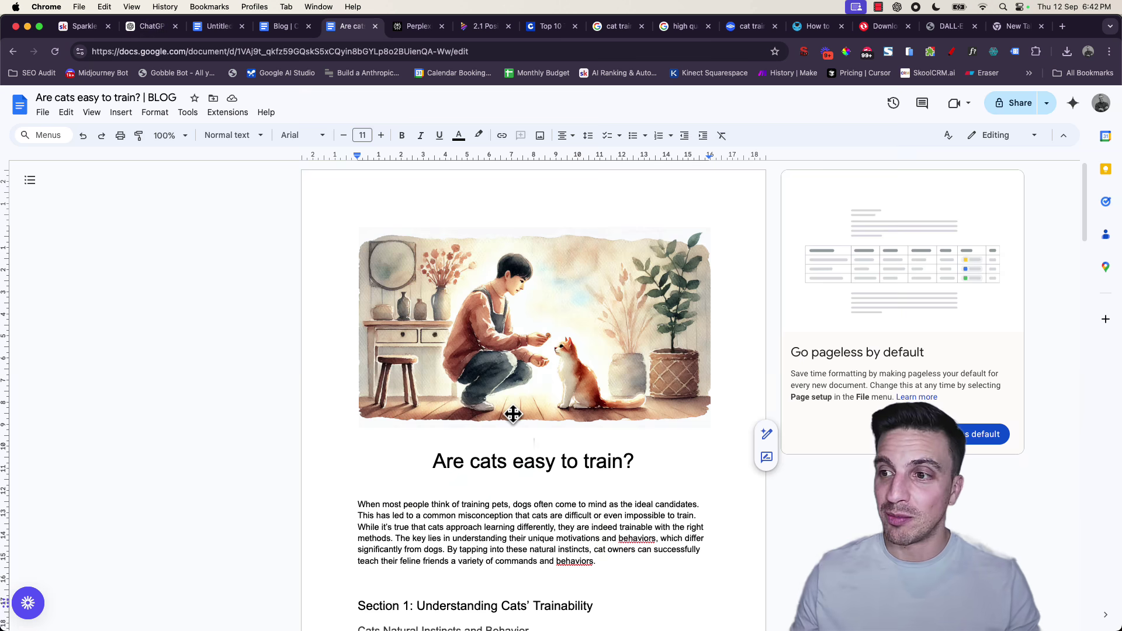
{"action": "type", "text": "ALT "}
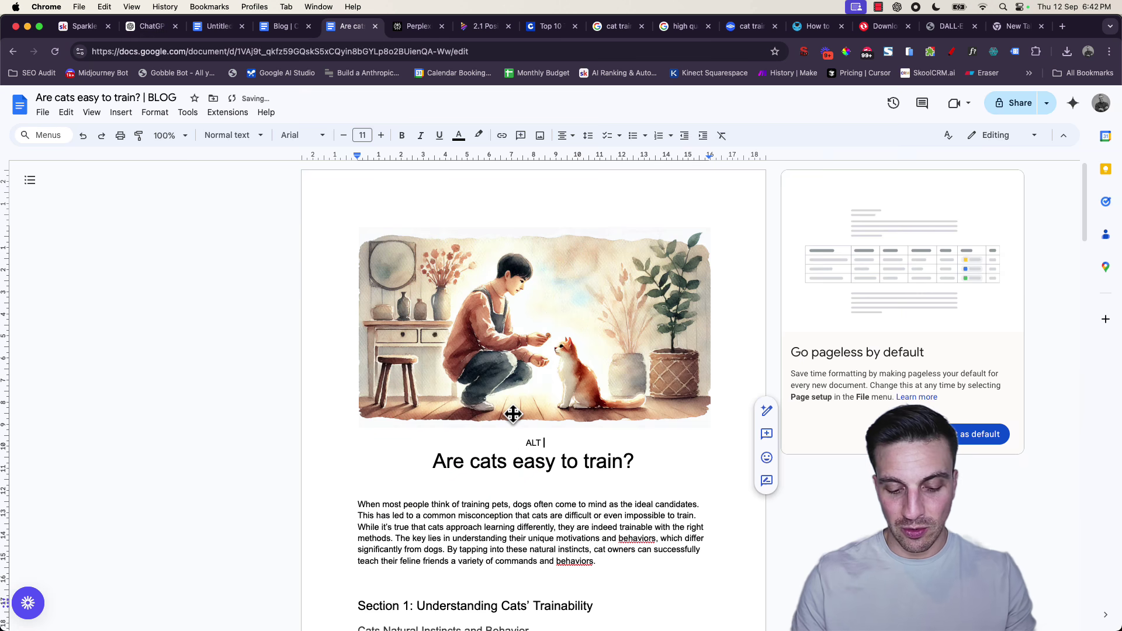
{"action": "type", "text": "TAG"}
{"action": "type", "text": "A watercolor painting of a person training a cat. The person is gently holding a treat, guiding the cat to perform a trick or gesture."}
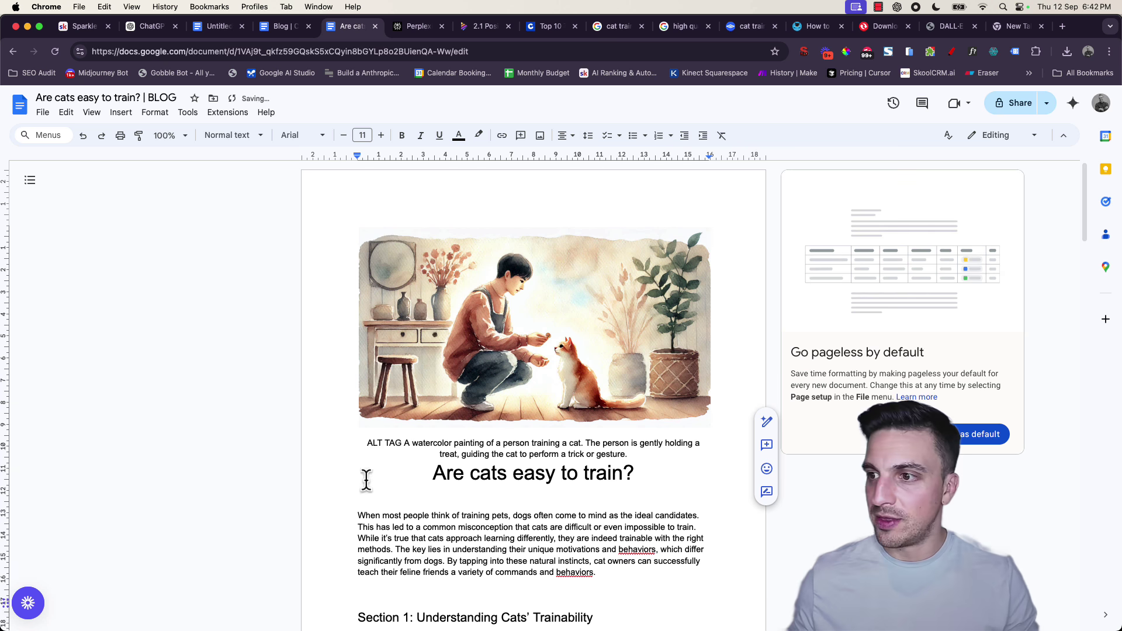
{"action": "left_click_drag", "start_coordinate": [642, 462], "coordinate": [358, 440]}
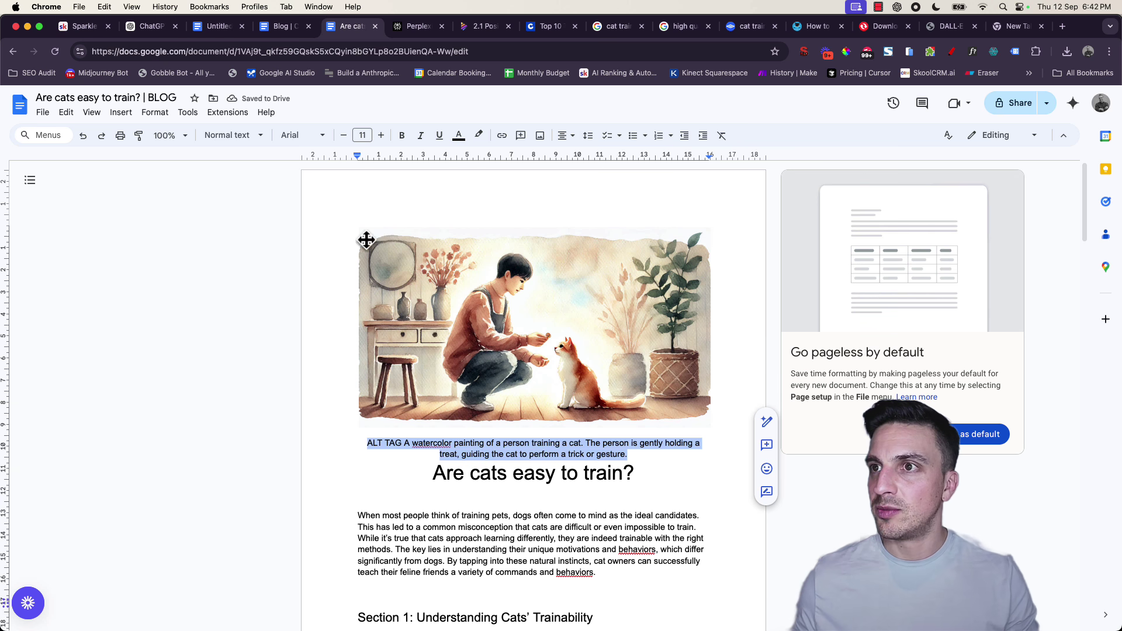
{"action": "left_click", "coordinate": [420, 135]}
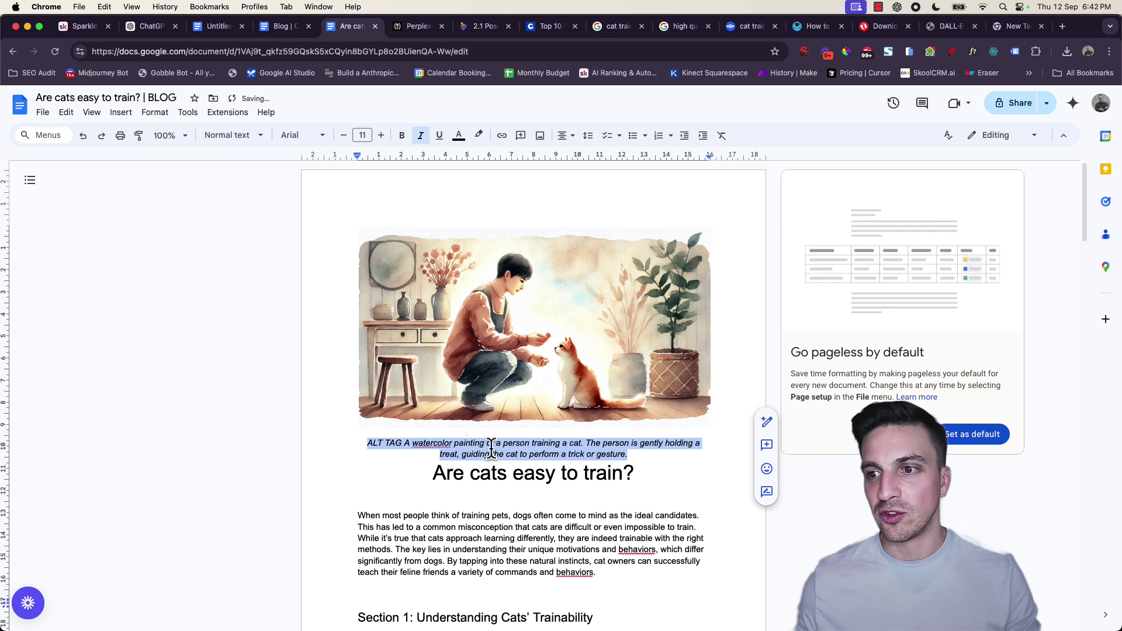
{"action": "left_click", "coordinate": [407, 443]}
{"action": "type", "text": ":"}
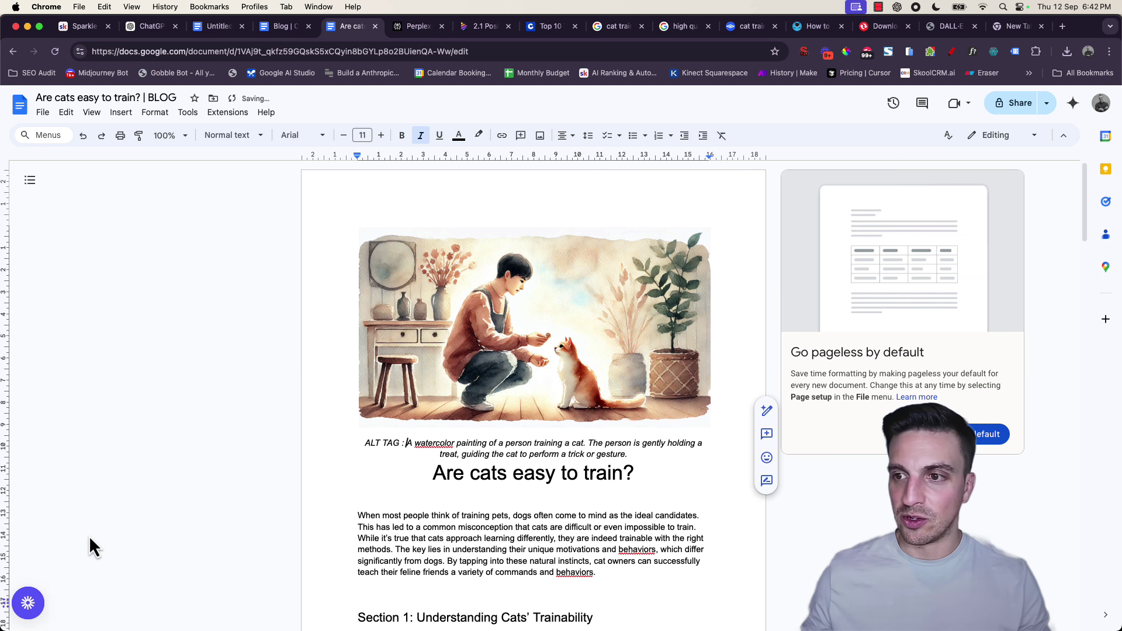
{"action": "left_click", "coordinate": [375, 528]}
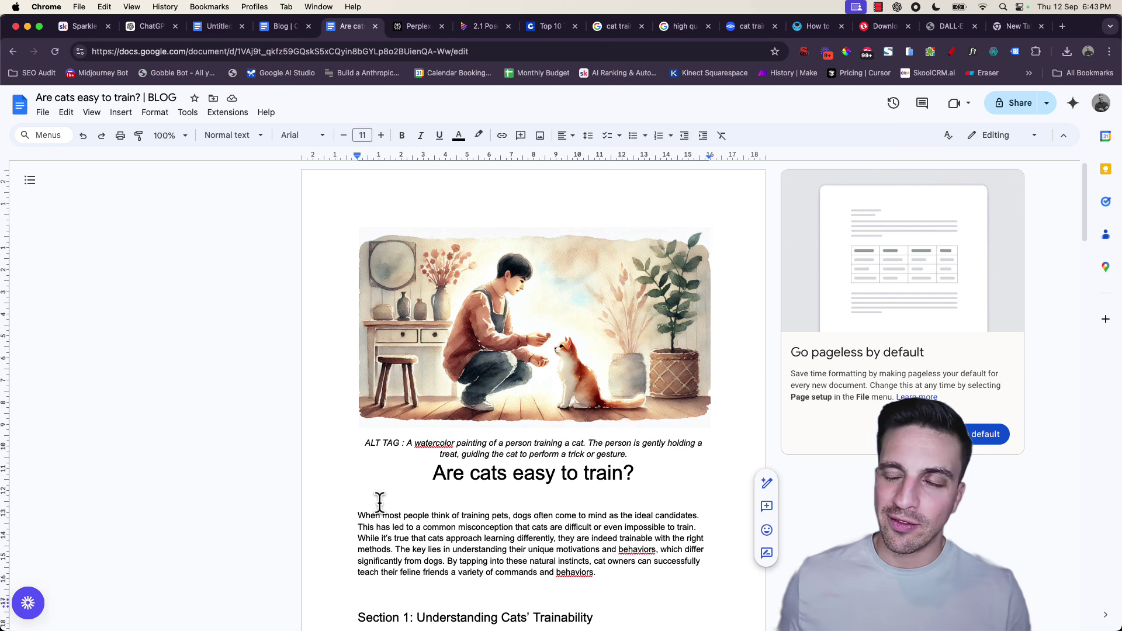
{"action": "scroll", "coordinate": [454, 414], "scroll_direction": "down", "scroll_amount": 15}
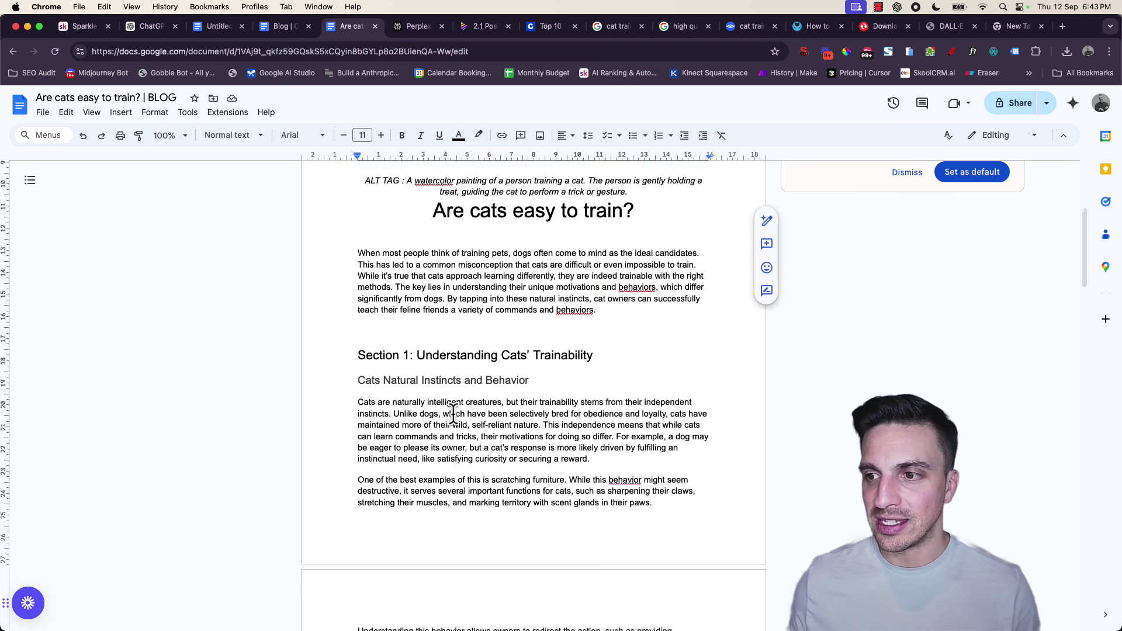
{"action": "scroll", "coordinate": [454, 415], "scroll_direction": "down", "scroll_amount": 5}
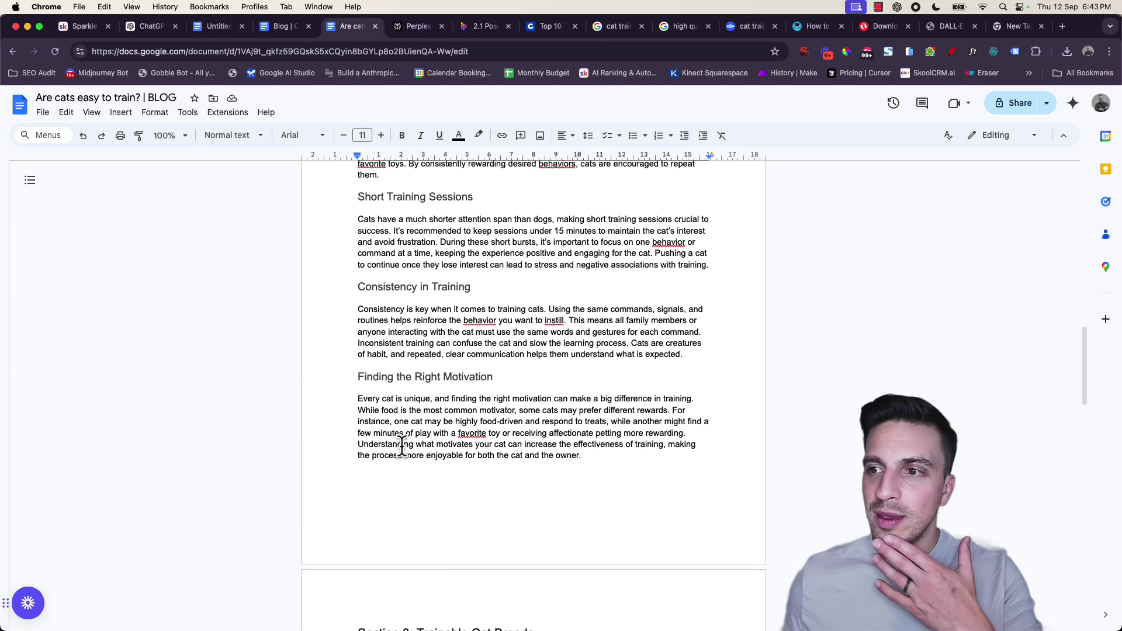
{"action": "scroll", "coordinate": [402, 447], "scroll_direction": "down", "scroll_amount": 10}
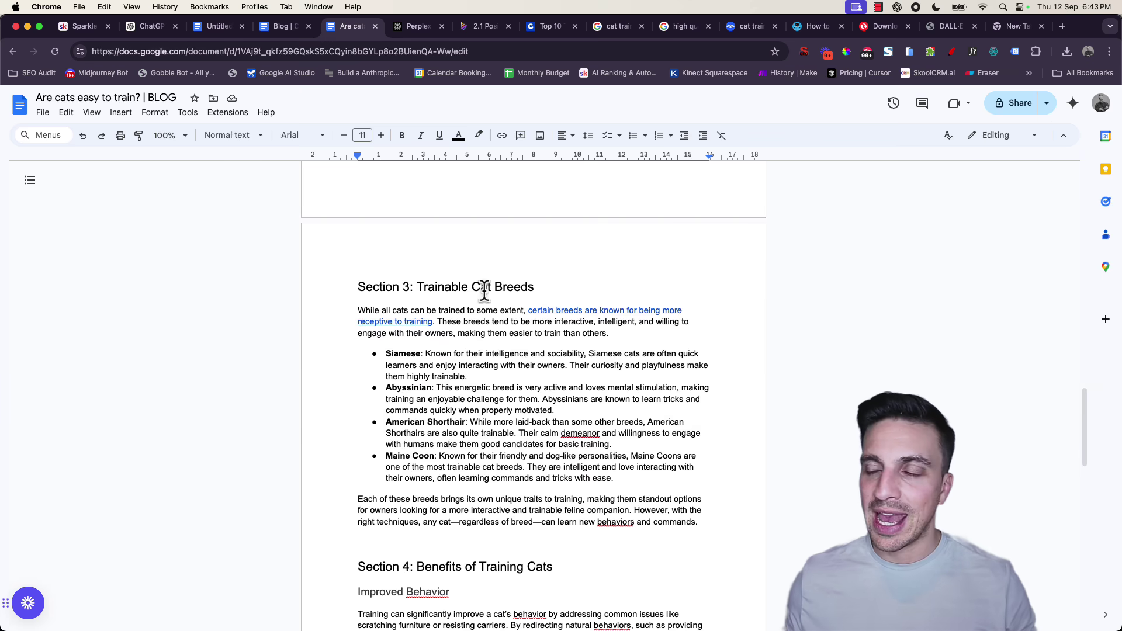
Step: Resend the earlier watercolour prompt with the subject changed to 'different cat breed in a row'
{"action": "left_click", "coordinate": [136, 29]}
{"action": "left_click", "coordinate": [838, 105]}
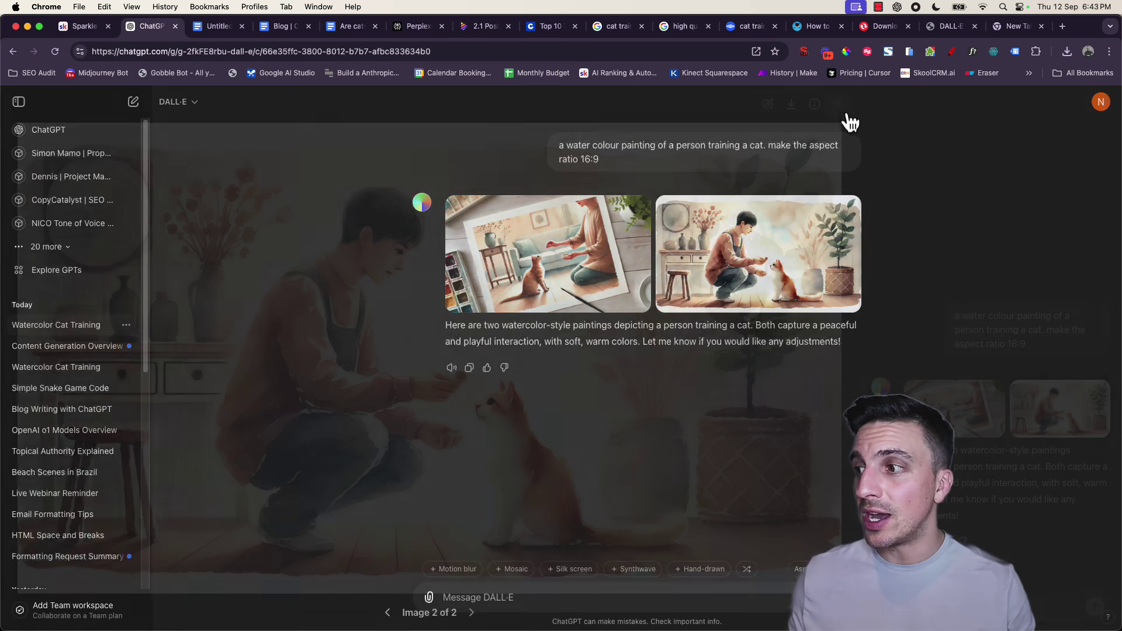
{"action": "triple_click", "coordinate": [558, 147]}
{"action": "key", "text": "super+c"}
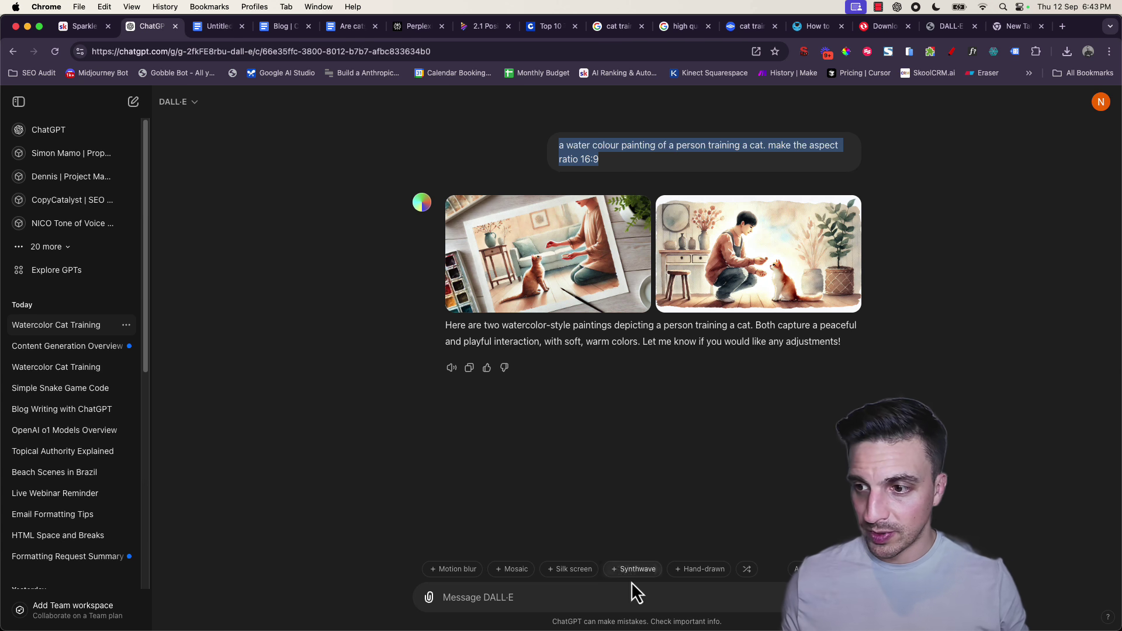
{"action": "left_click", "coordinate": [566, 598]}
{"action": "key", "text": "super+v"}
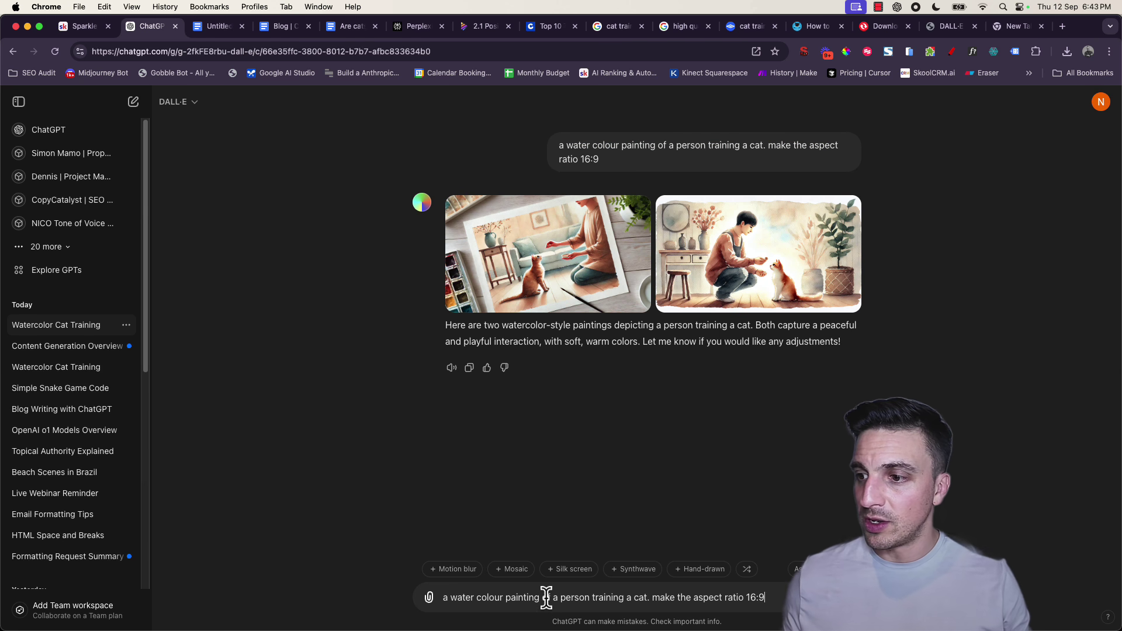
{"action": "left_click_drag", "start_coordinate": [606, 597], "coordinate": [643, 597]}
{"action": "type", "text": "differetn cat br"}
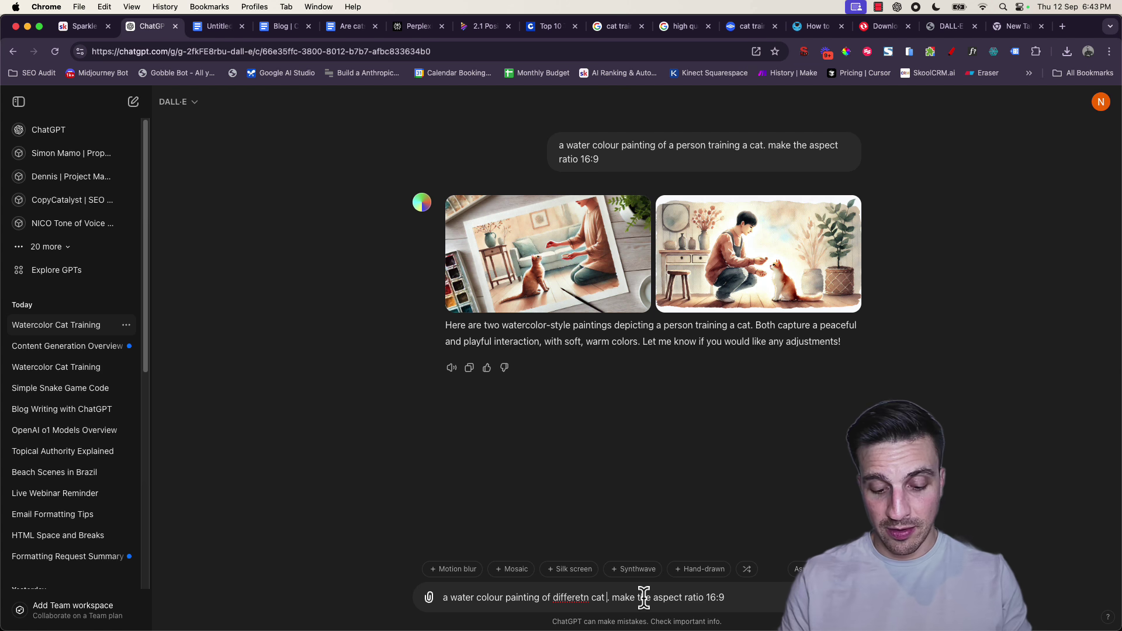
{"action": "type", "text": "eed "}
{"action": "type", "text": "in a row"}
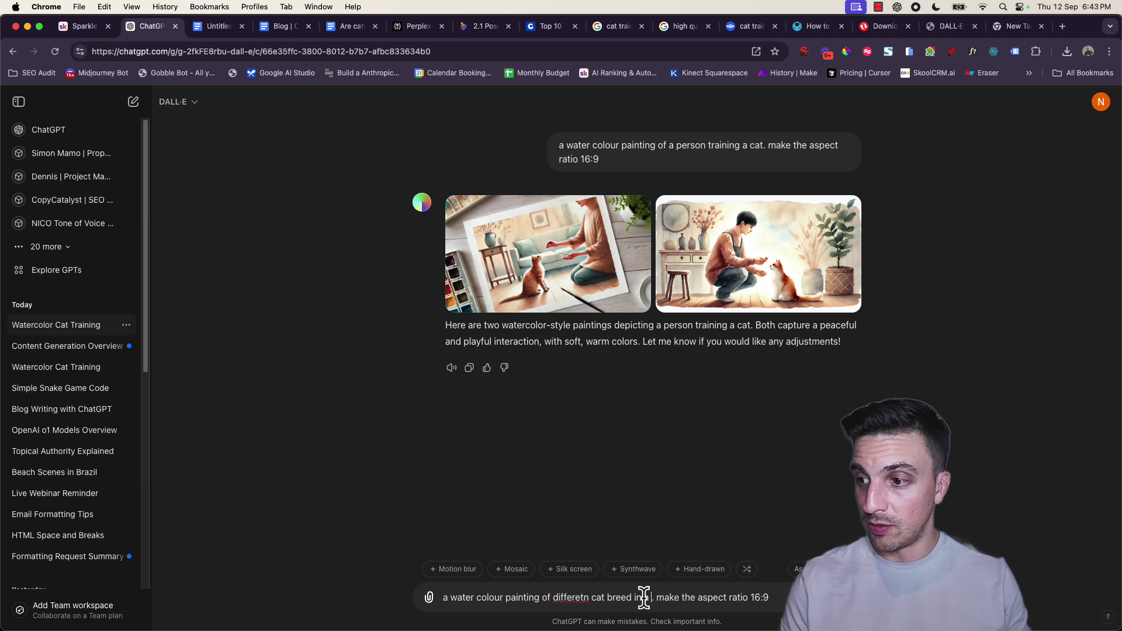
{"action": "key", "text": "Return"}
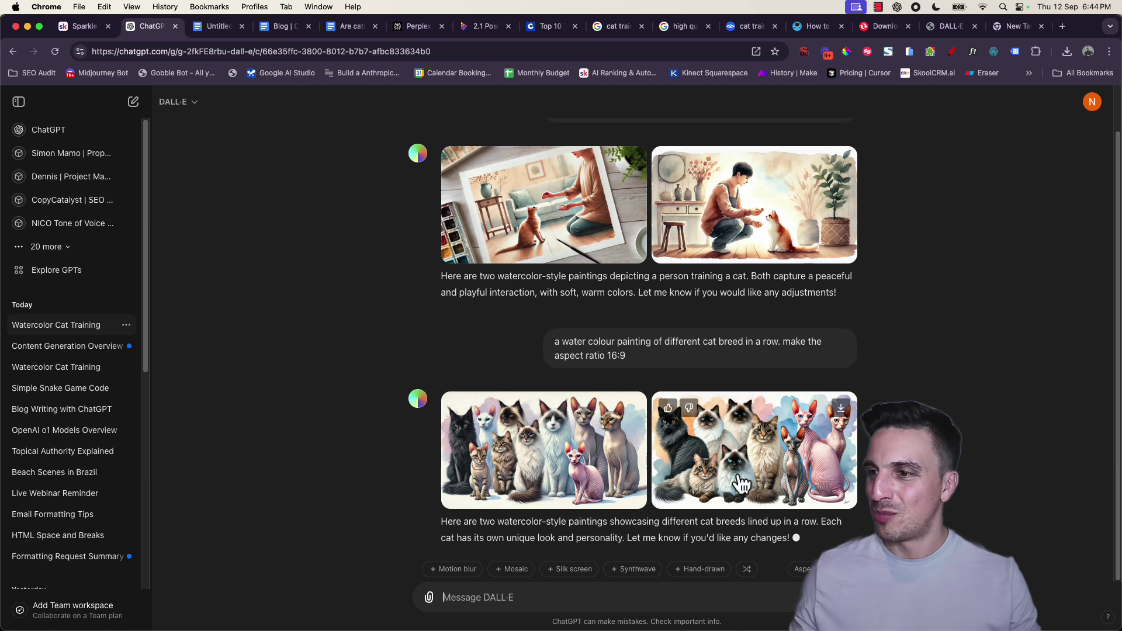
Step: Screenshot the first generated cat-breeds image
{"action": "left_click", "coordinate": [597, 431]}
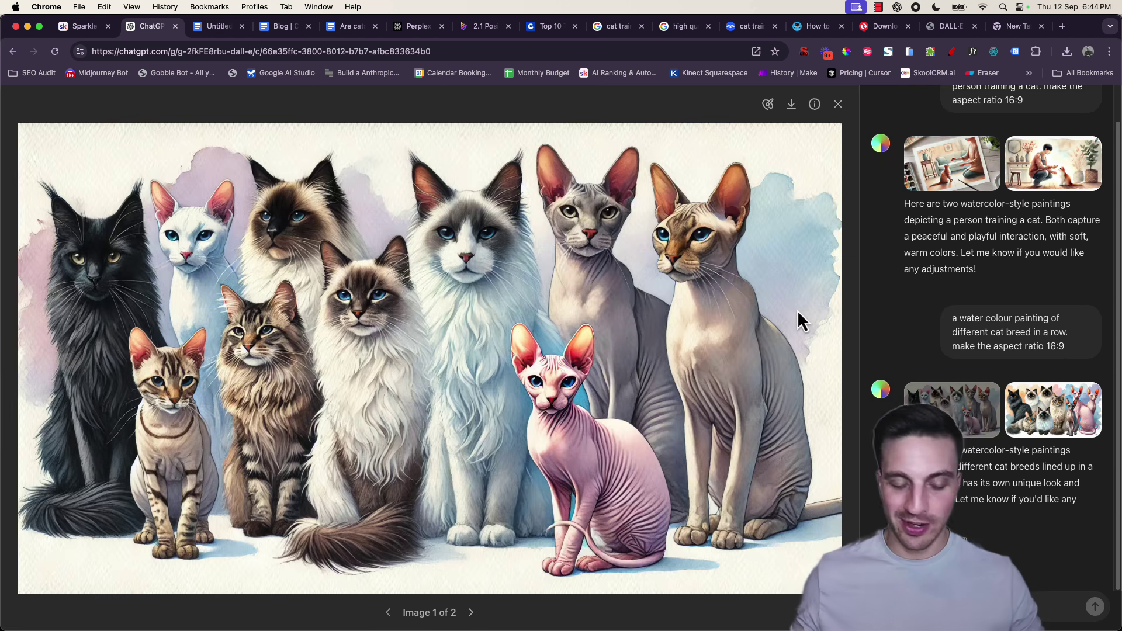
{"action": "key", "text": "super+shift+4"}
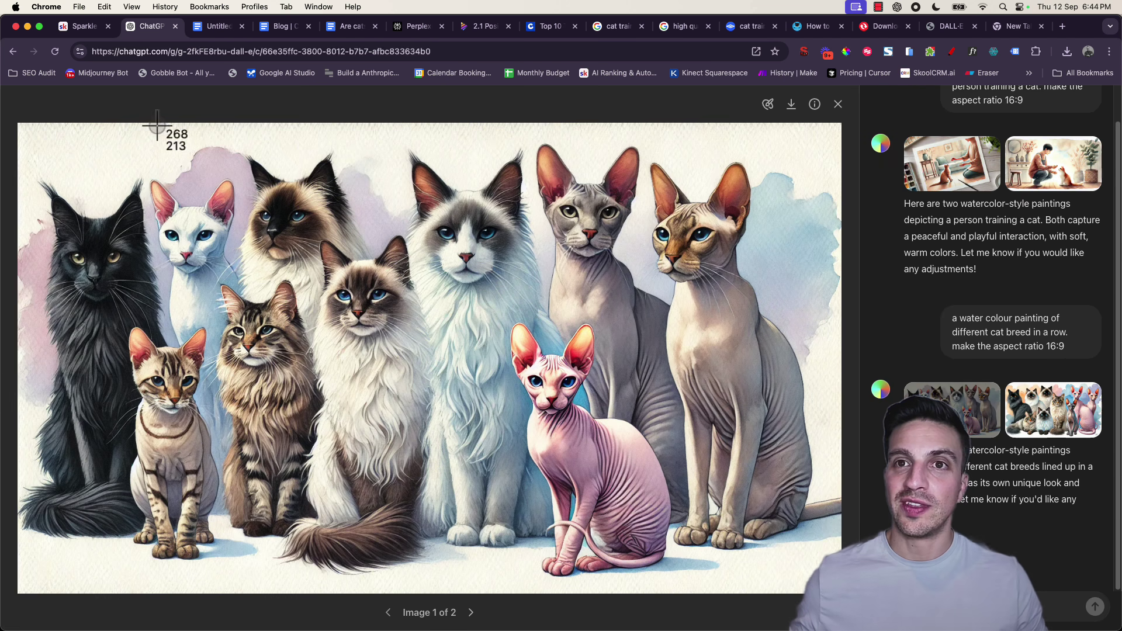
{"action": "left_click_drag", "start_coordinate": [24, 128], "coordinate": [836, 592]}
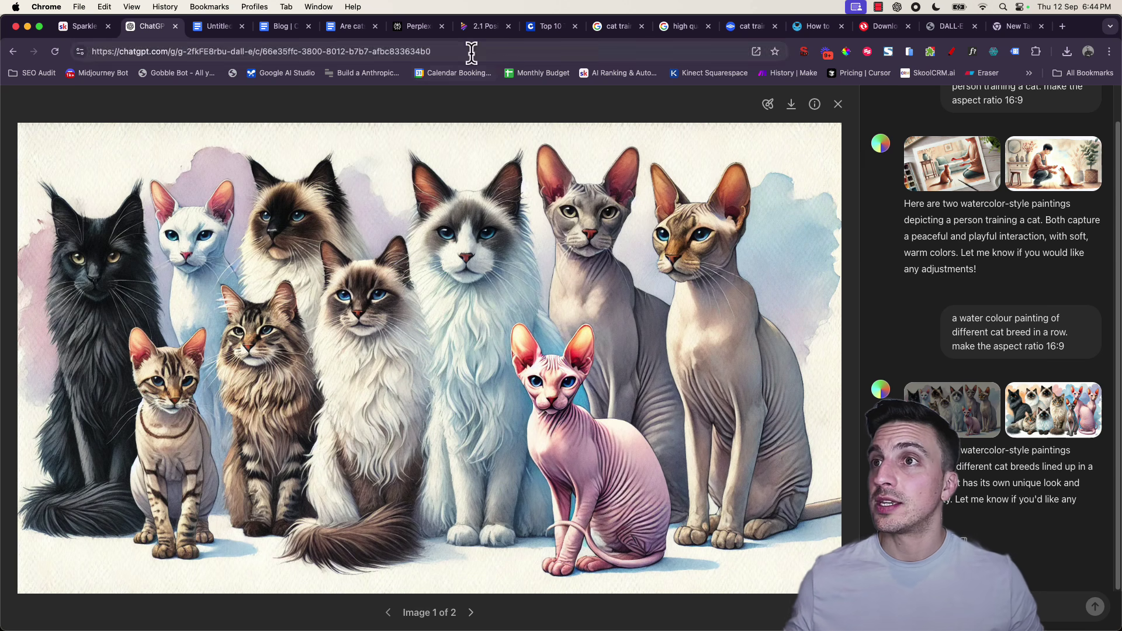
Step: Paste the cat-breeds image above Section 4, push Section 4 to a new page, and begin an 'ALT' line
{"action": "left_click", "coordinate": [347, 26]}
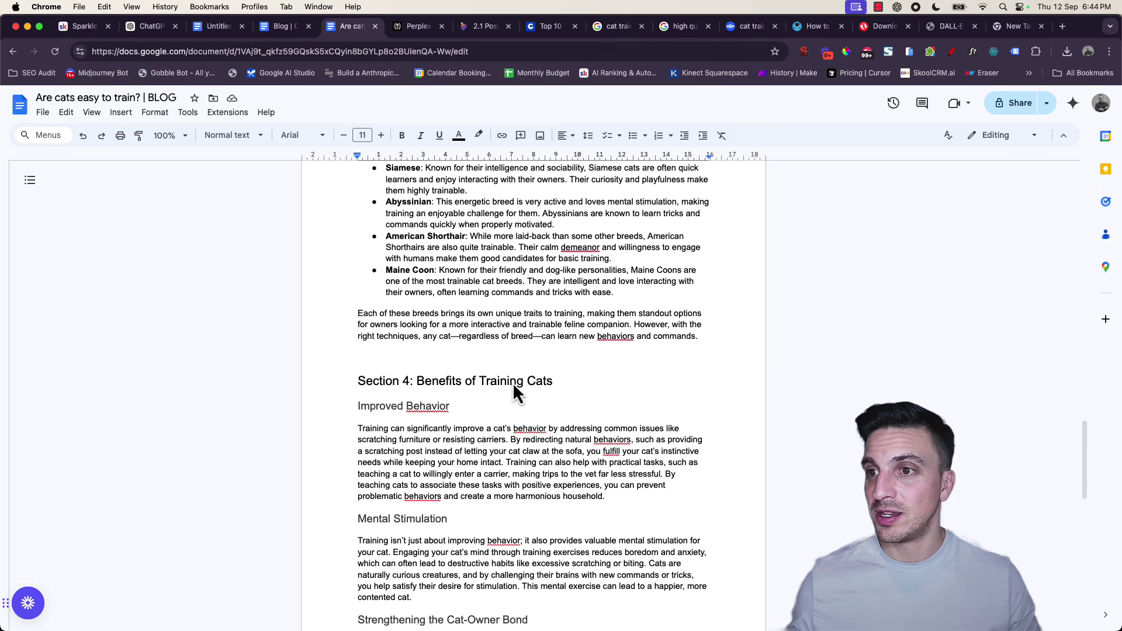
{"action": "left_click", "coordinate": [375, 354]}
{"action": "key", "text": "super+v"}
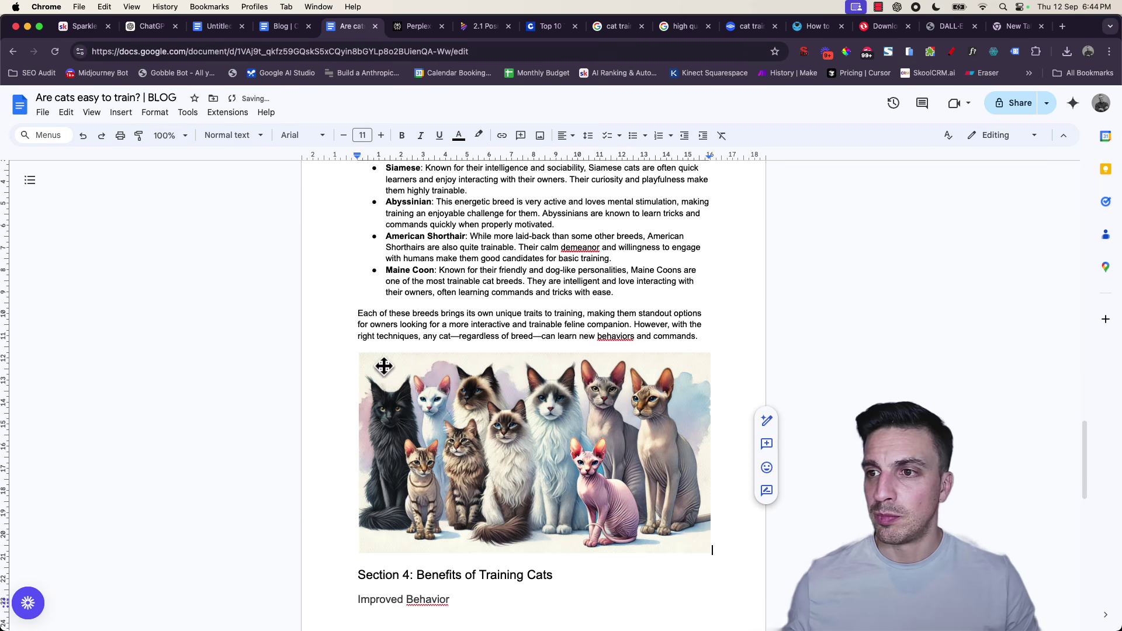
{"action": "key", "text": "Return"}
{"action": "key", "text": "Return"}
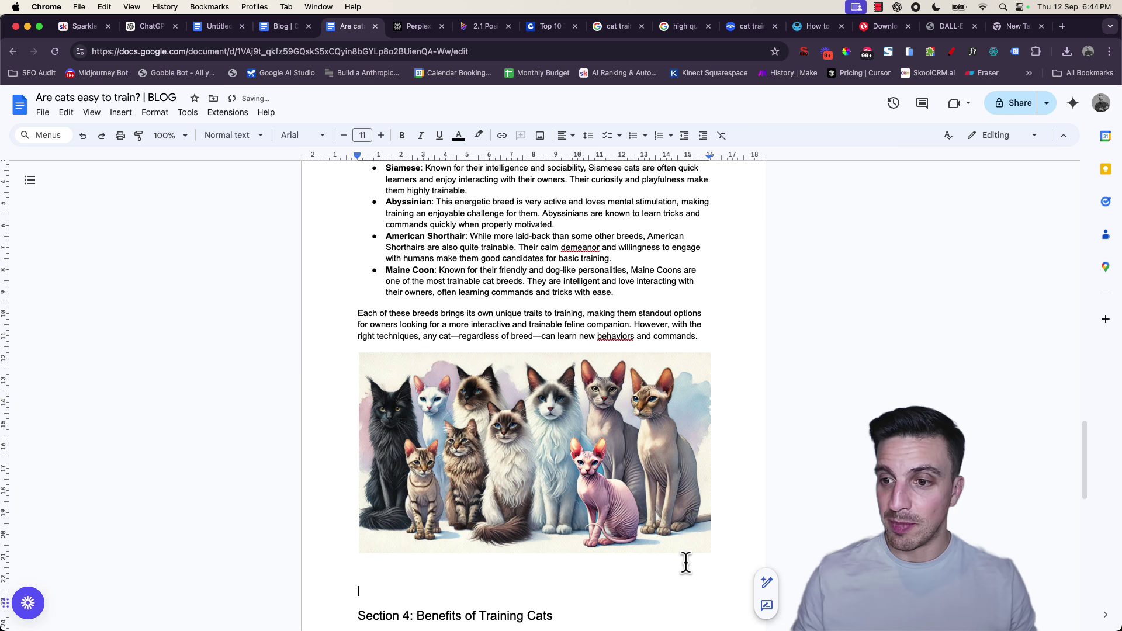
{"action": "key", "text": "ctrl+Return"}
{"action": "key", "text": "Up"}
{"action": "key", "text": "Up"}
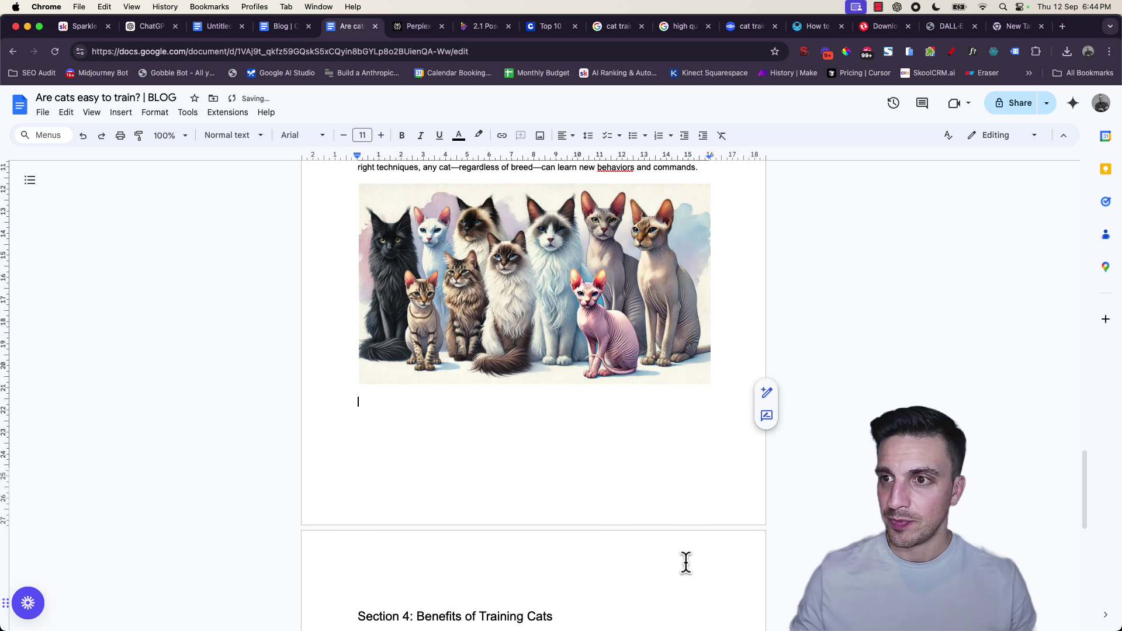
{"action": "key", "text": "Return"}
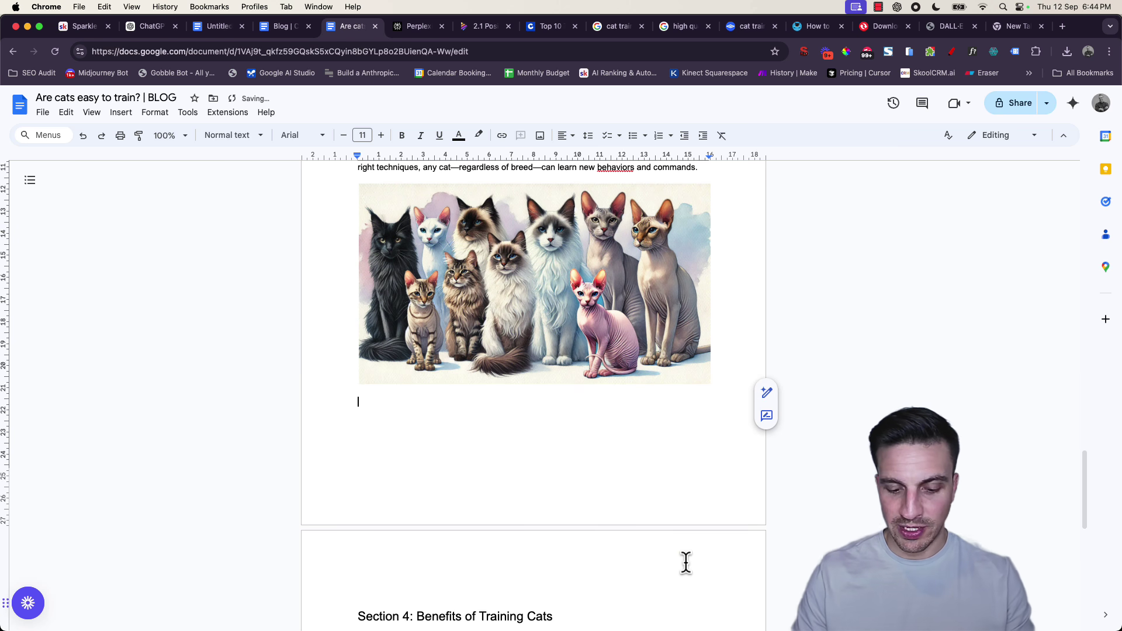
{"action": "type", "text": "ALT TAG:"}
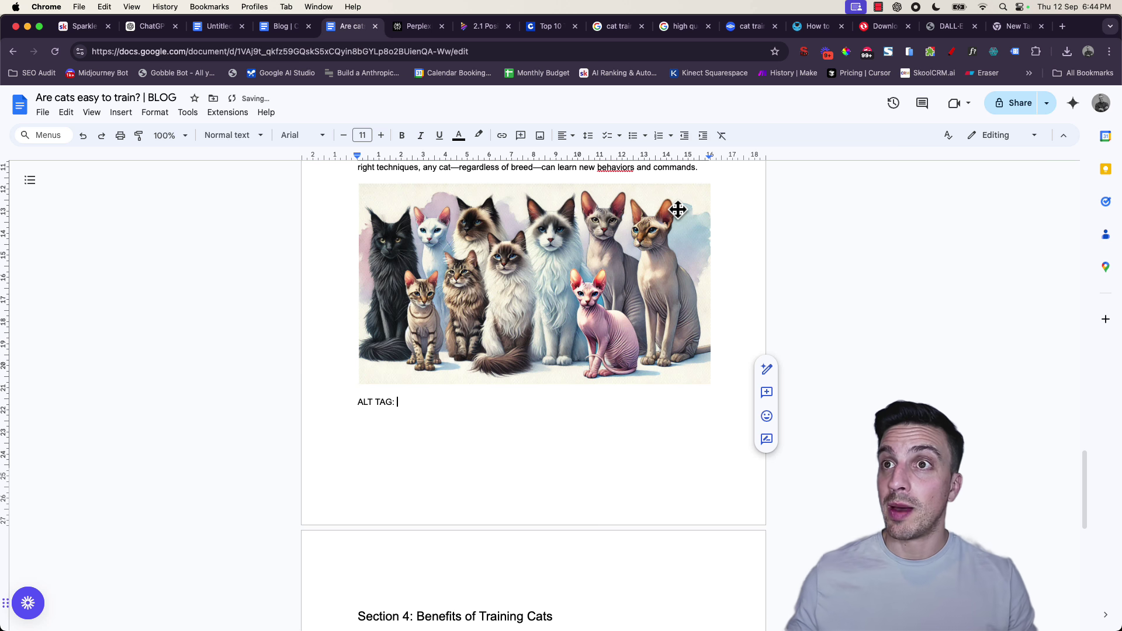
Step: Reveal the cat-breeds image's prompt and select 'A watercolor painting of different cat breeds lined up in a row.'
{"action": "left_click", "coordinate": [146, 26]}
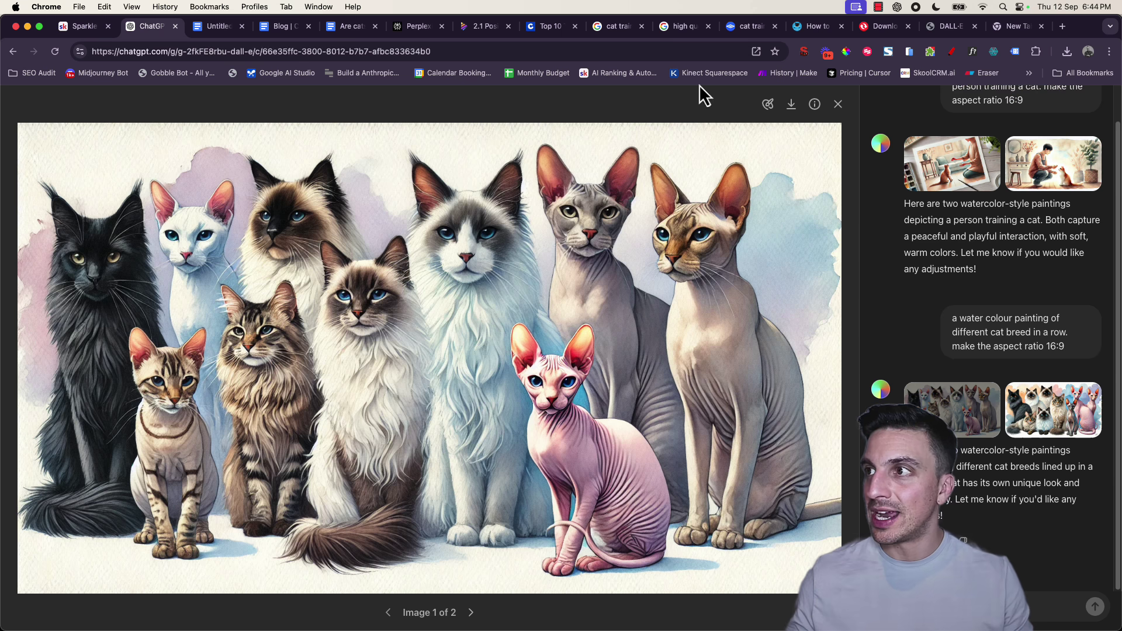
{"action": "left_click", "coordinate": [815, 105]}
{"action": "left_click_drag", "start_coordinate": [601, 164], "coordinate": [662, 174]}
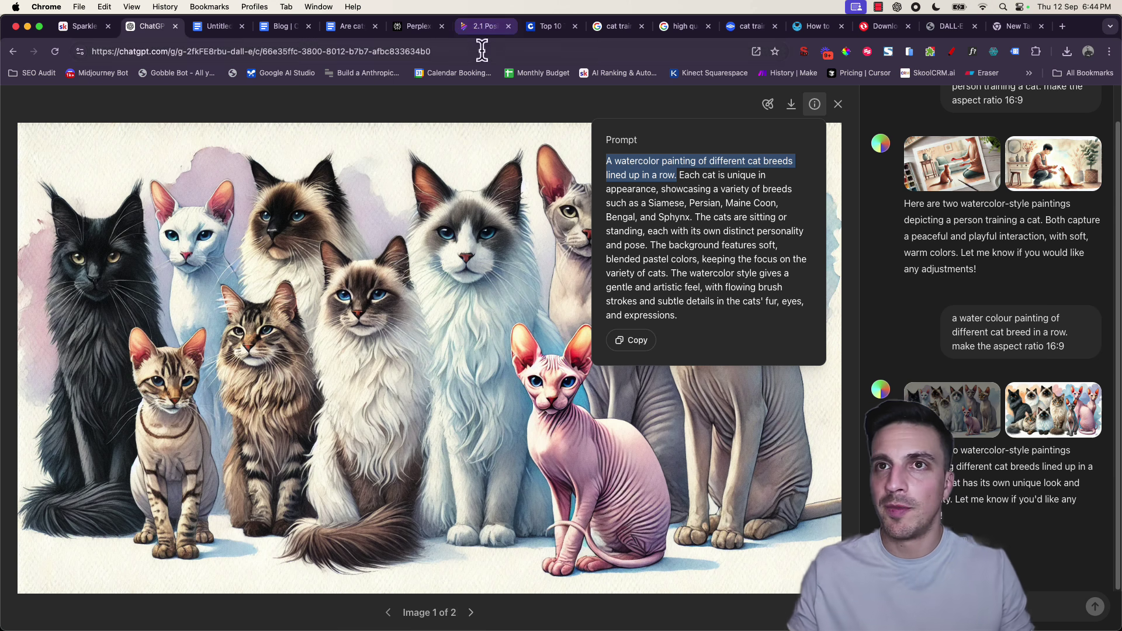
Step: Paste the cat-breeds prompt sentence after 'ALT TAG:', clear its formatting, and italicise the line
{"action": "left_click", "coordinate": [364, 31]}
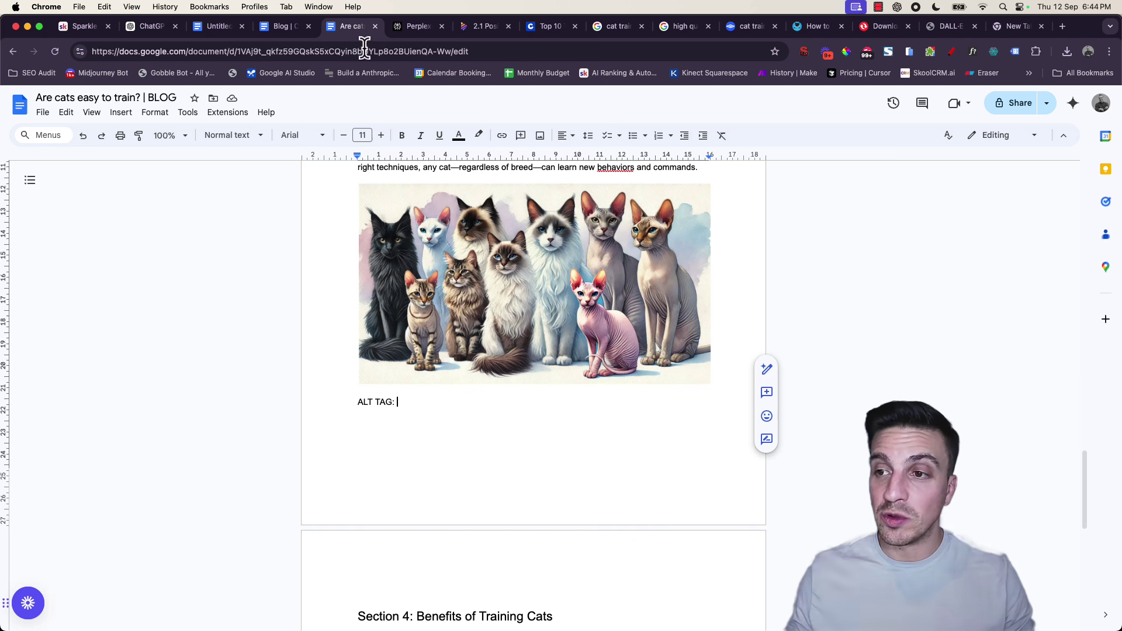
{"action": "left_click", "coordinate": [497, 401]}
{"action": "key", "text": "super+v"}
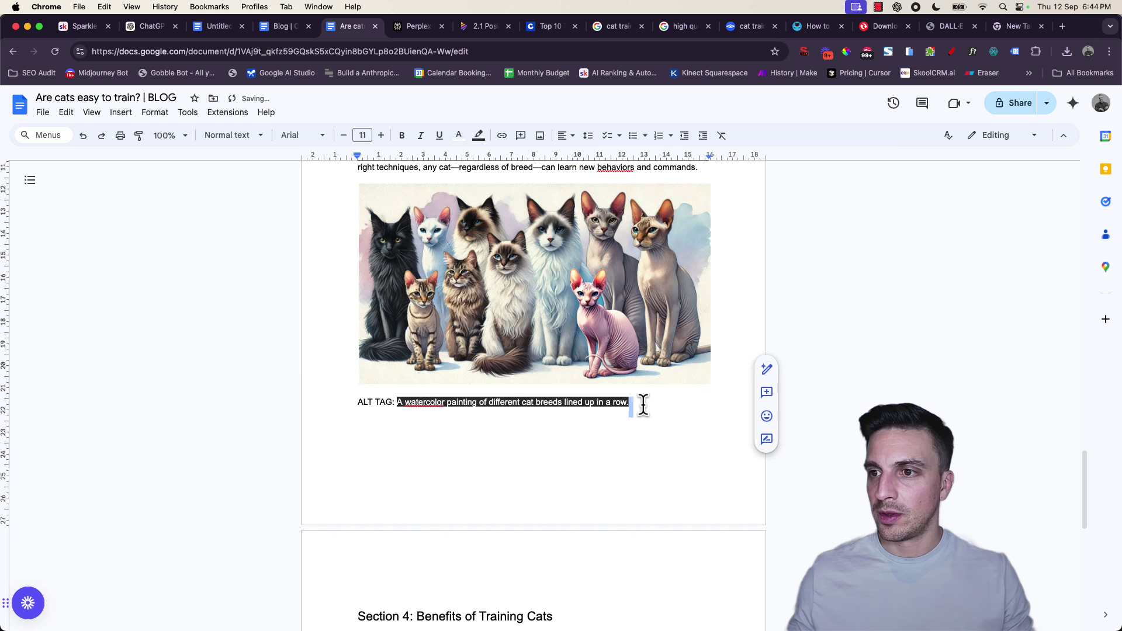
{"action": "left_click_drag", "start_coordinate": [643, 404], "coordinate": [353, 402]}
{"action": "left_click", "coordinate": [155, 113]}
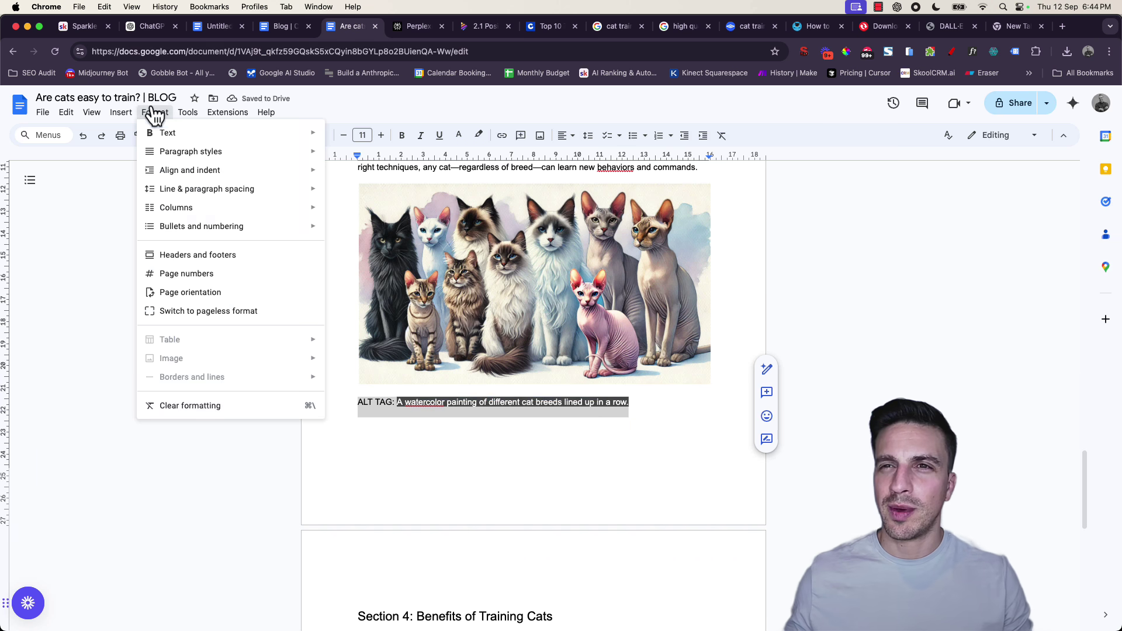
{"action": "left_click", "coordinate": [225, 407]}
{"action": "key", "text": "super+i"}
{"action": "scroll", "coordinate": [445, 415], "scroll_direction": "up", "scroll_amount": 15}
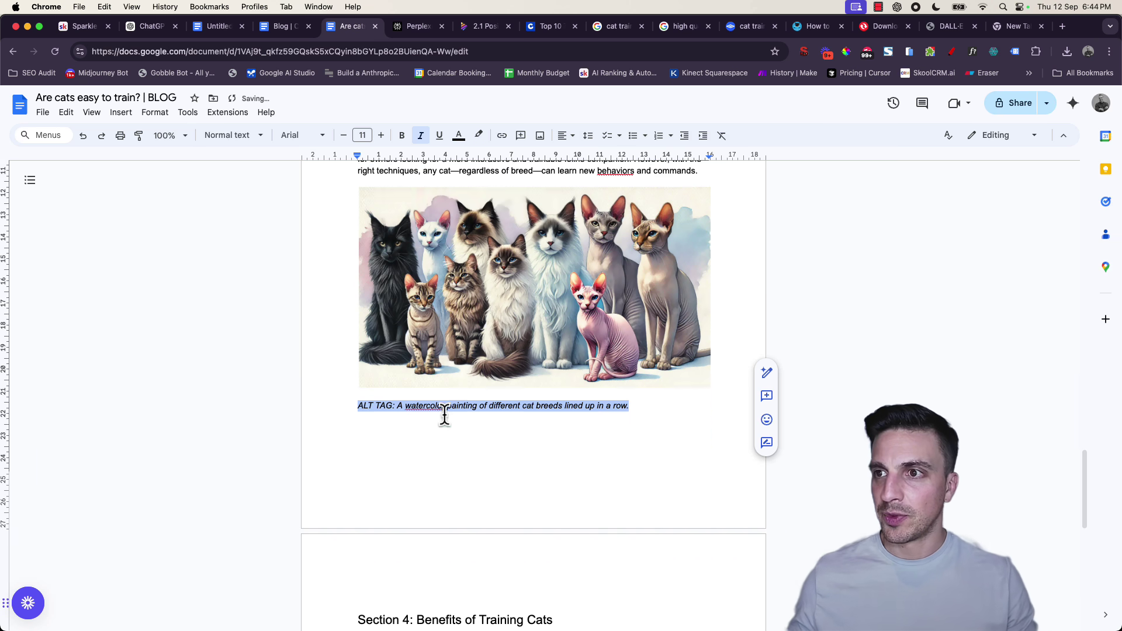
{"action": "scroll", "coordinate": [446, 415], "scroll_direction": "up", "scroll_amount": 1}
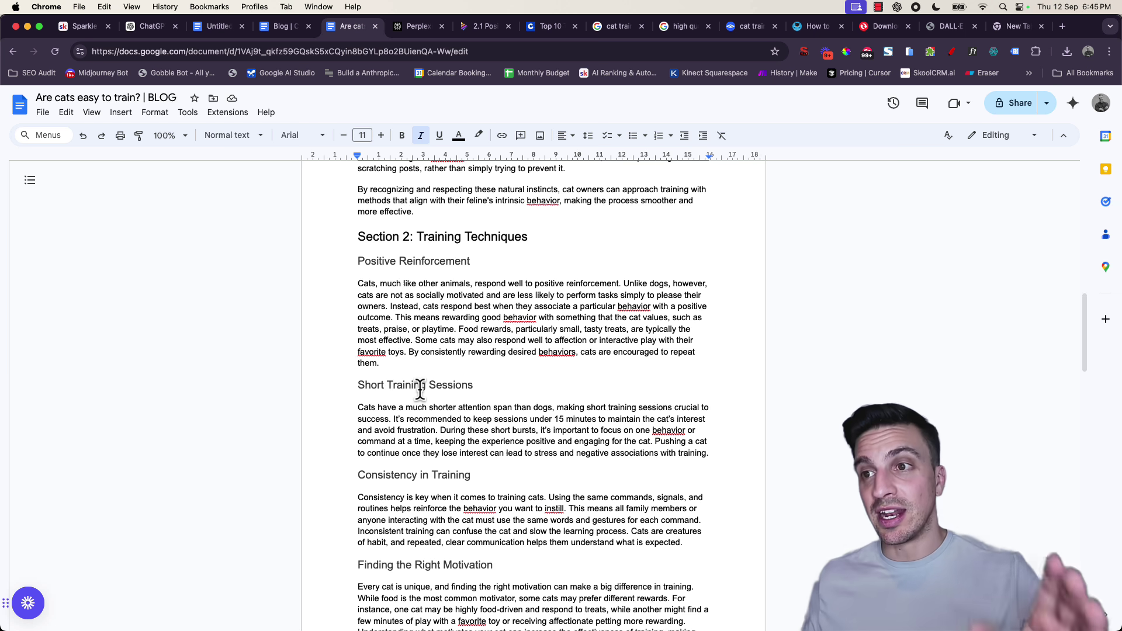
Step: Select and copy the Positive Reinforcement heading and paragraph, then go to a blank Napkin page
{"action": "left_click_drag", "start_coordinate": [380, 363], "coordinate": [354, 264]}
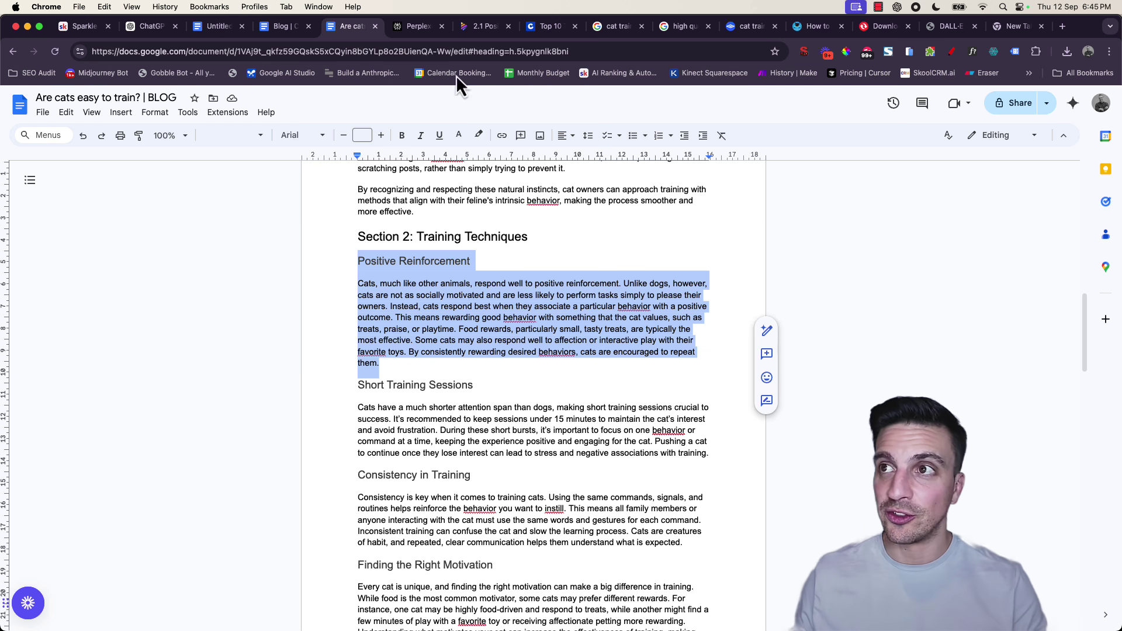
{"action": "left_click", "coordinate": [484, 26]}
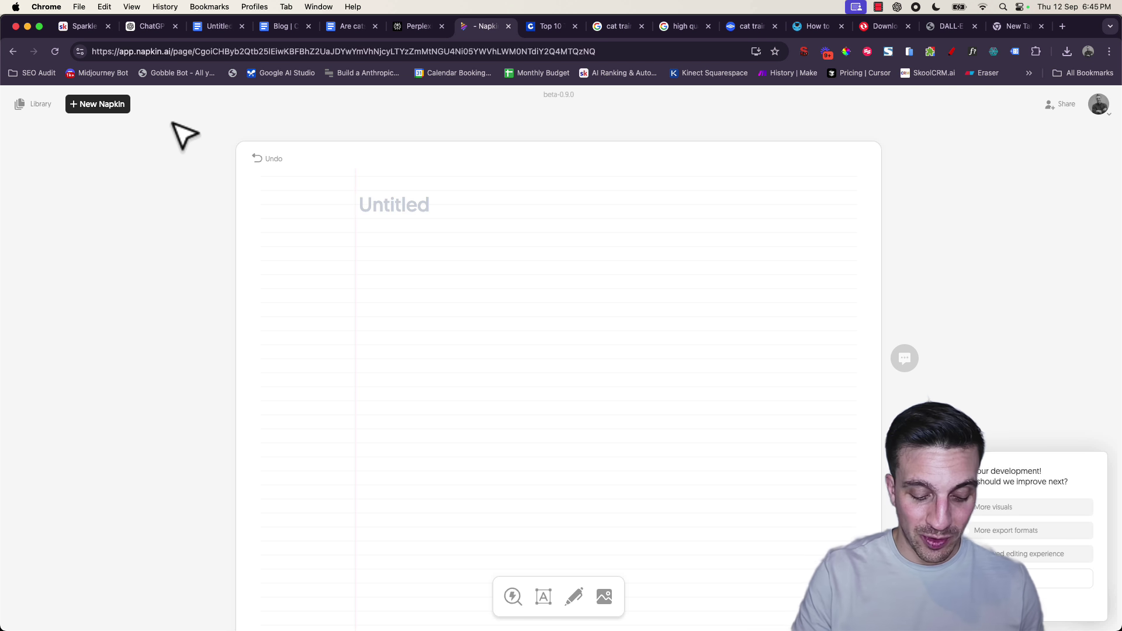
Step: Paste the Positive Reinforcement text into Napkin and generate the 'How to encourage desired behavior in a cat?' visual
{"action": "key", "text": "super+v"}
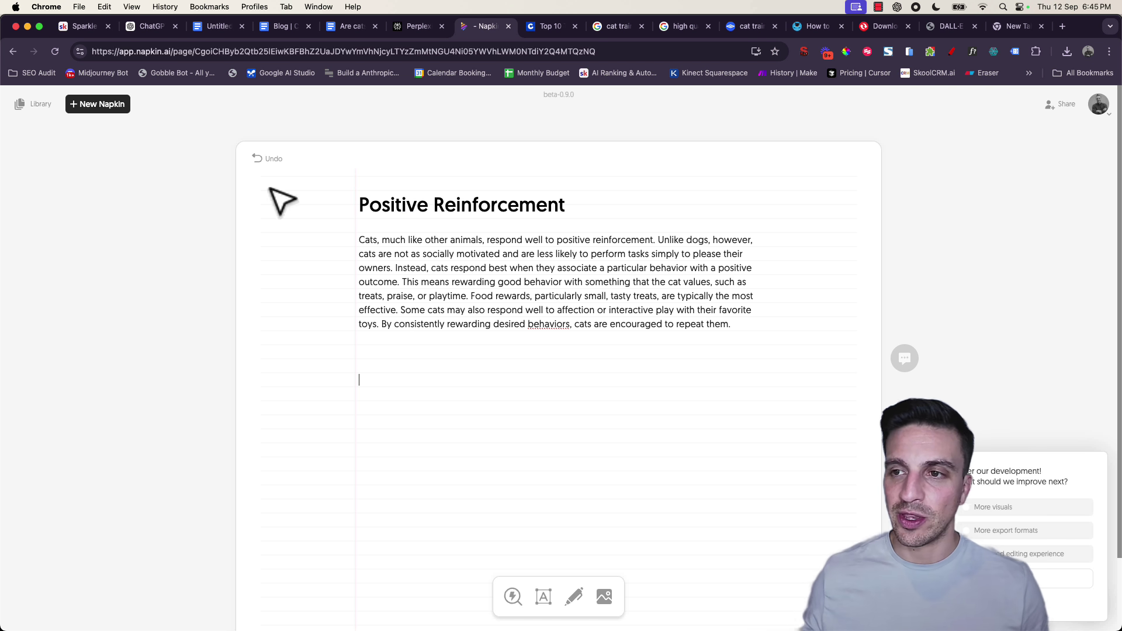
{"action": "left_click_drag", "start_coordinate": [403, 349], "coordinate": [328, 185]}
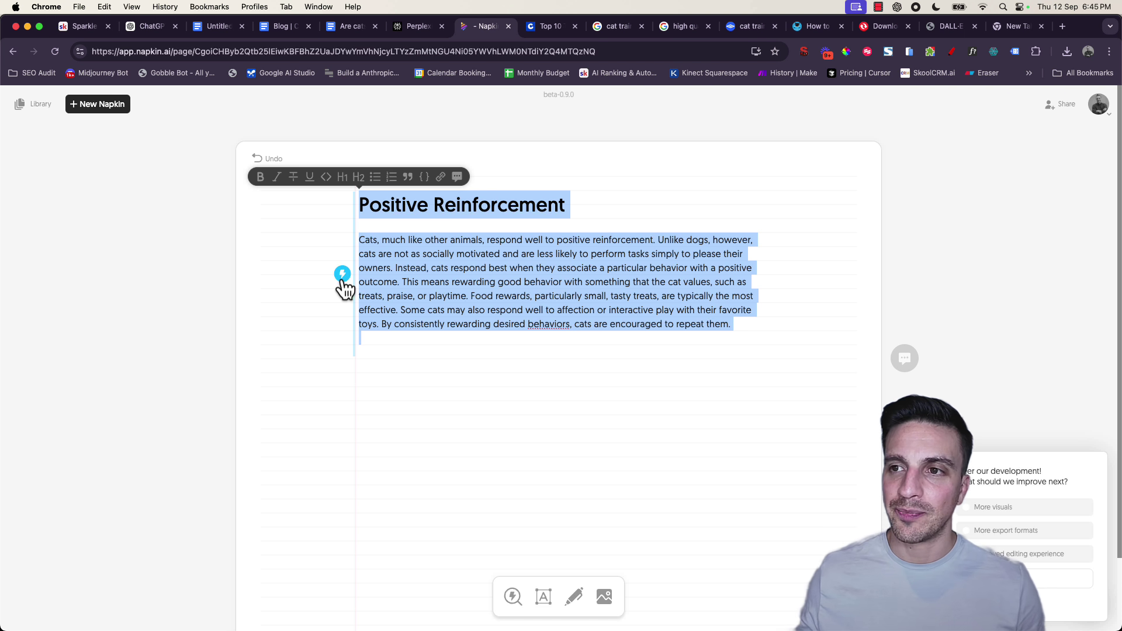
{"action": "left_click", "coordinate": [343, 274]}
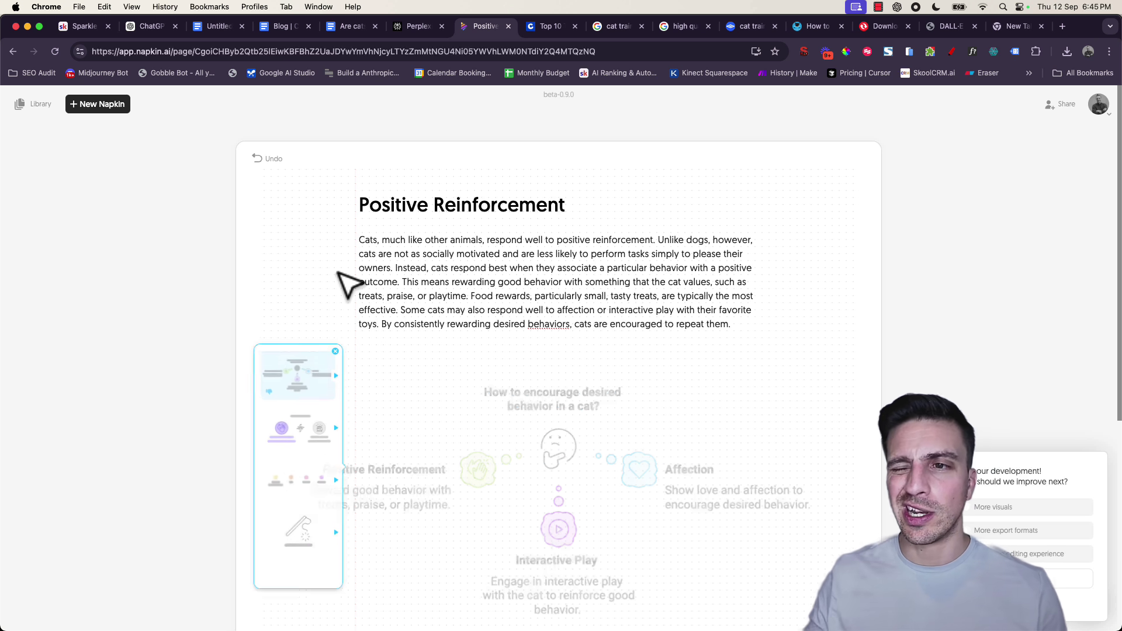
Step: Restyle the visual as the pastel lightbulb diagram and change its colour from the palette
{"action": "scroll", "coordinate": [396, 253], "scroll_direction": "down", "scroll_amount": 5}
{"action": "scroll", "coordinate": [396, 253], "scroll_direction": "up", "scroll_amount": 5}
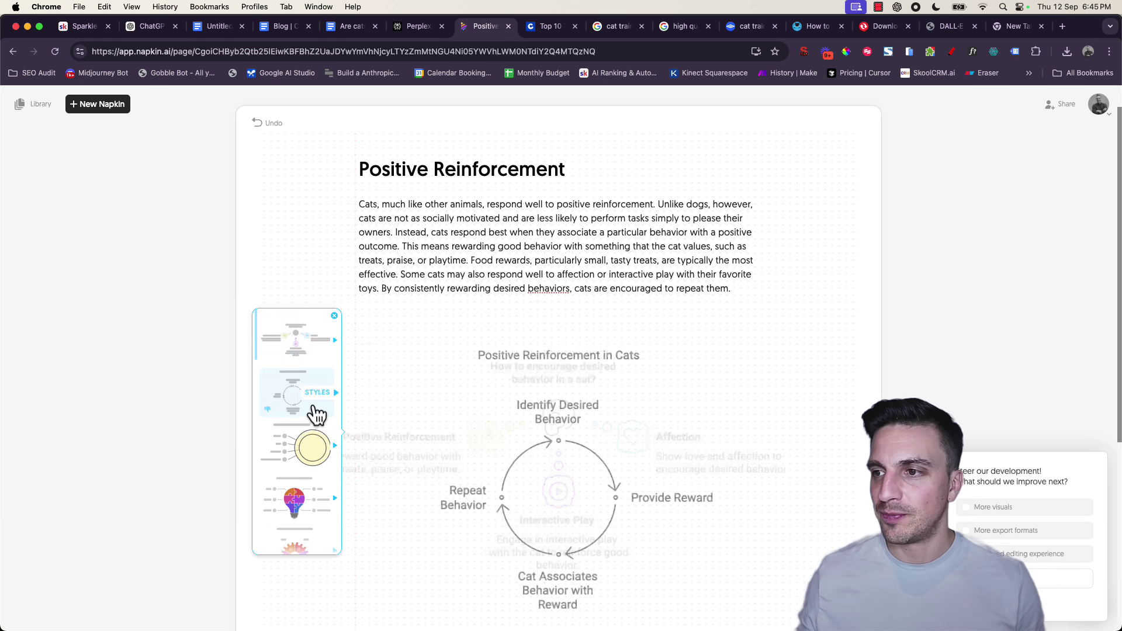
{"action": "scroll", "coordinate": [310, 362], "scroll_direction": "down", "scroll_amount": 3}
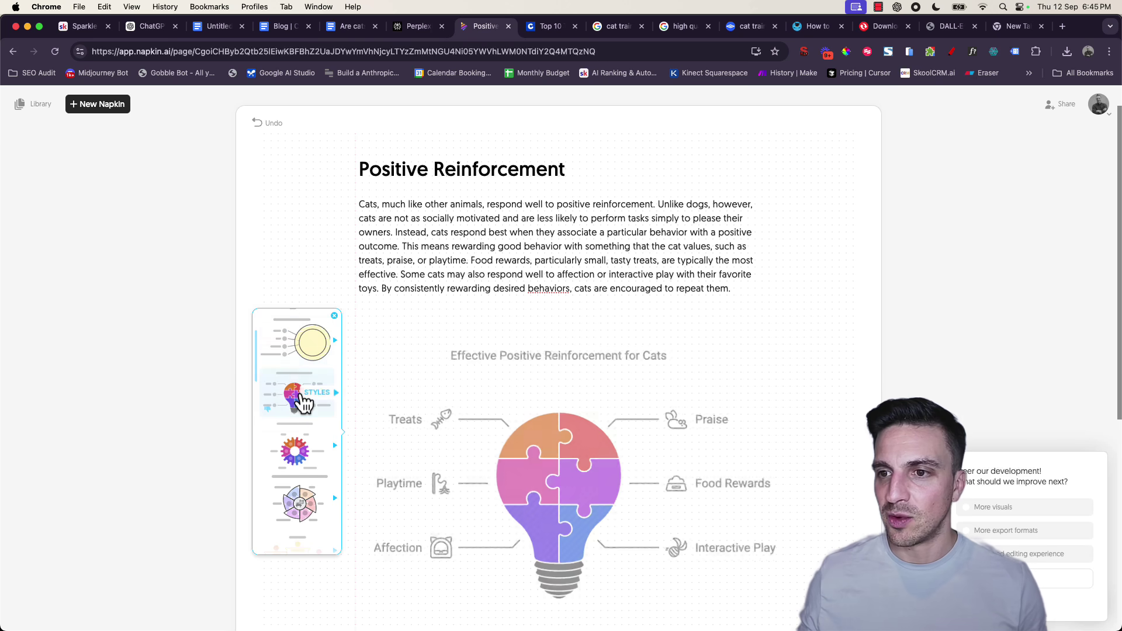
{"action": "scroll", "coordinate": [301, 438], "scroll_direction": "down", "scroll_amount": 1}
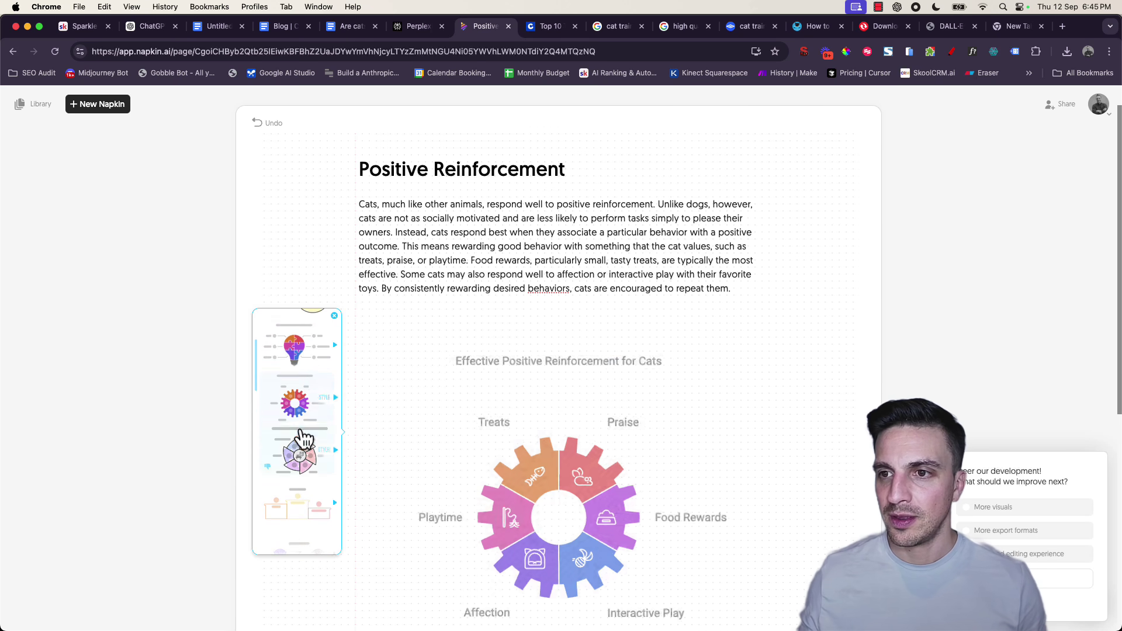
{"action": "left_click", "coordinate": [294, 350]}
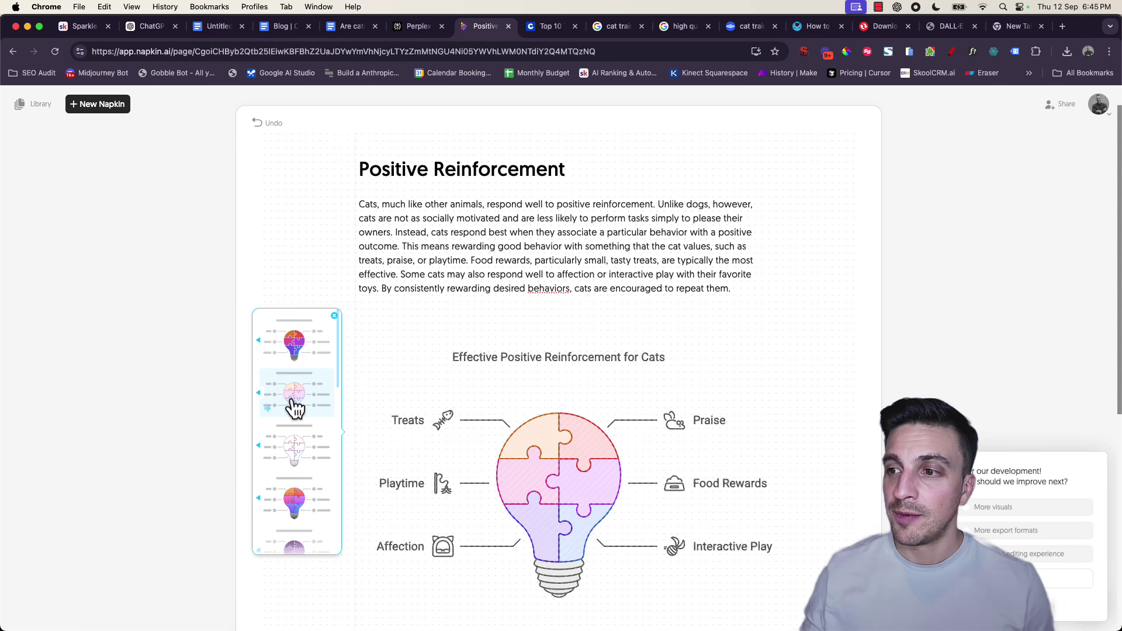
{"action": "left_click", "coordinate": [298, 409]}
{"action": "scroll", "coordinate": [560, 388], "scroll_direction": "down", "scroll_amount": 1}
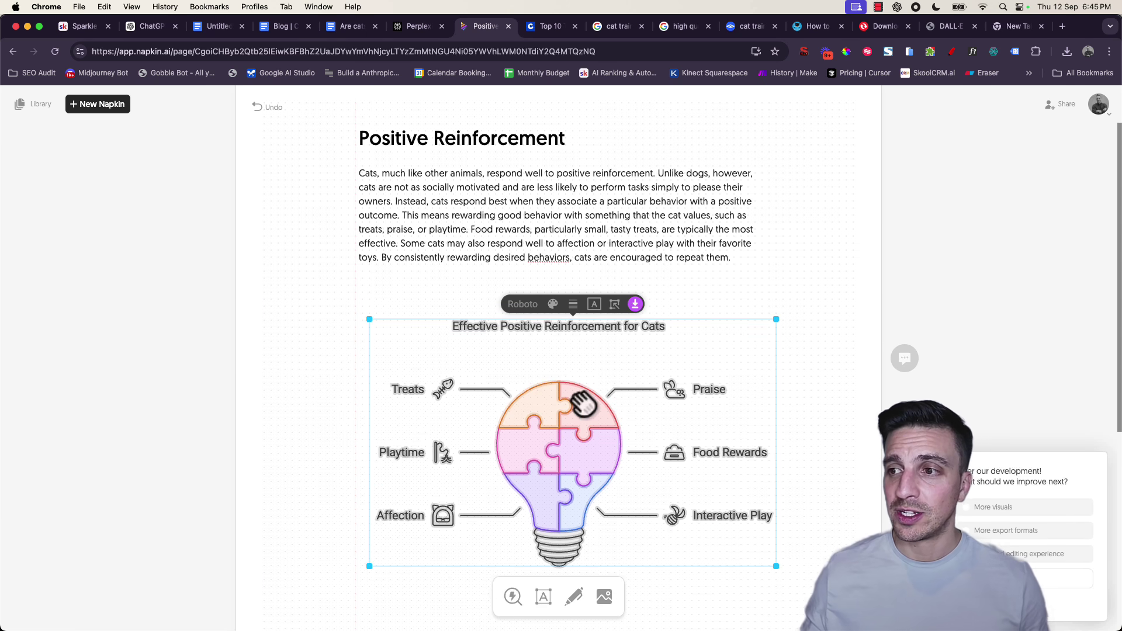
{"action": "left_click", "coordinate": [518, 368]}
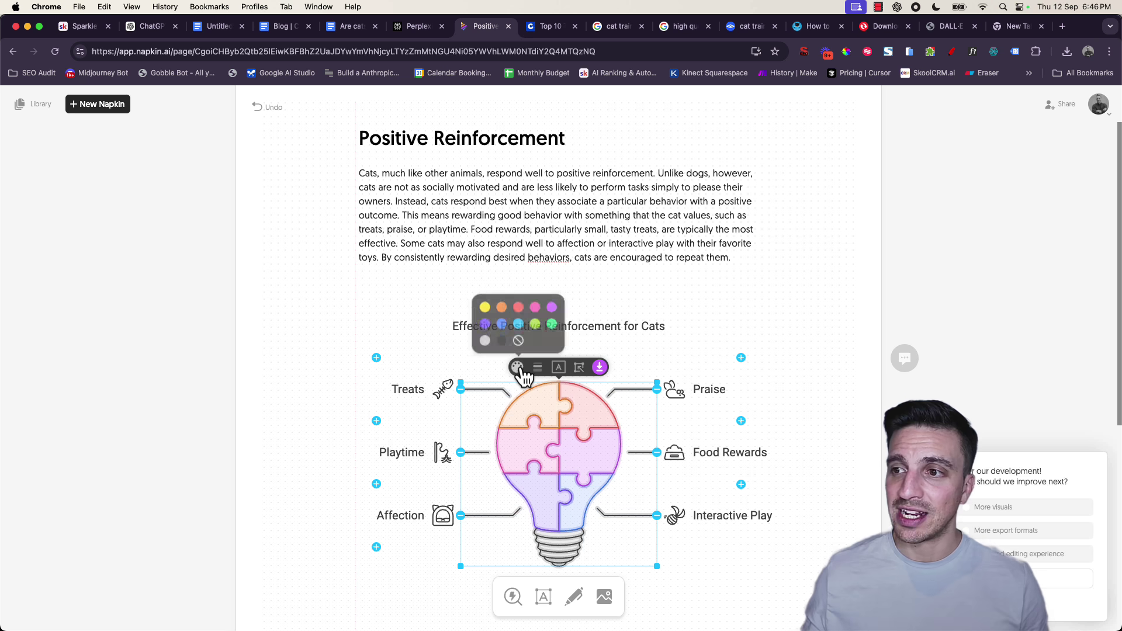
{"action": "left_click", "coordinate": [519, 320]}
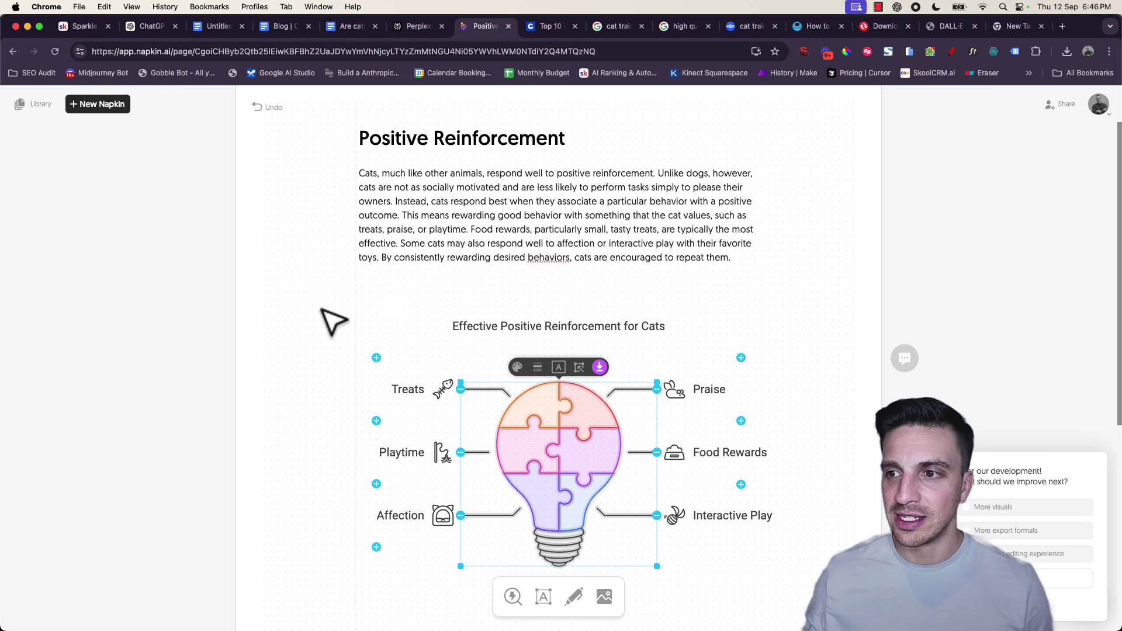
Step: Download the 'Effective Positive Reinforcement for Cats' lightbulb diagram as a PNG
{"action": "left_click_drag", "start_coordinate": [322, 310], "coordinate": [795, 502]}
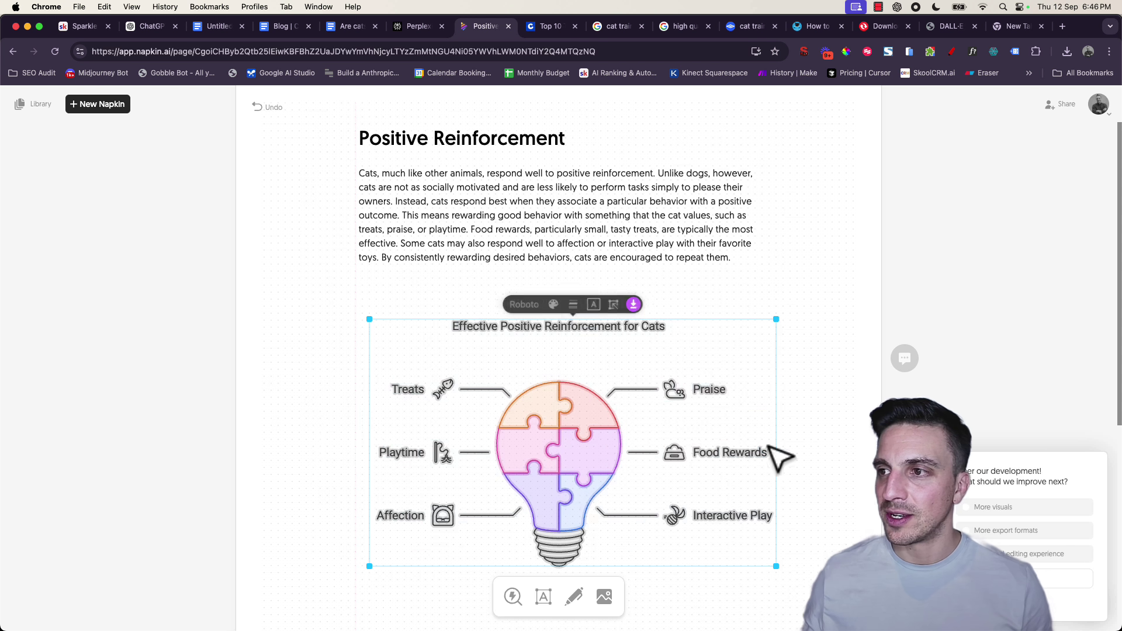
{"action": "left_click", "coordinate": [636, 304]}
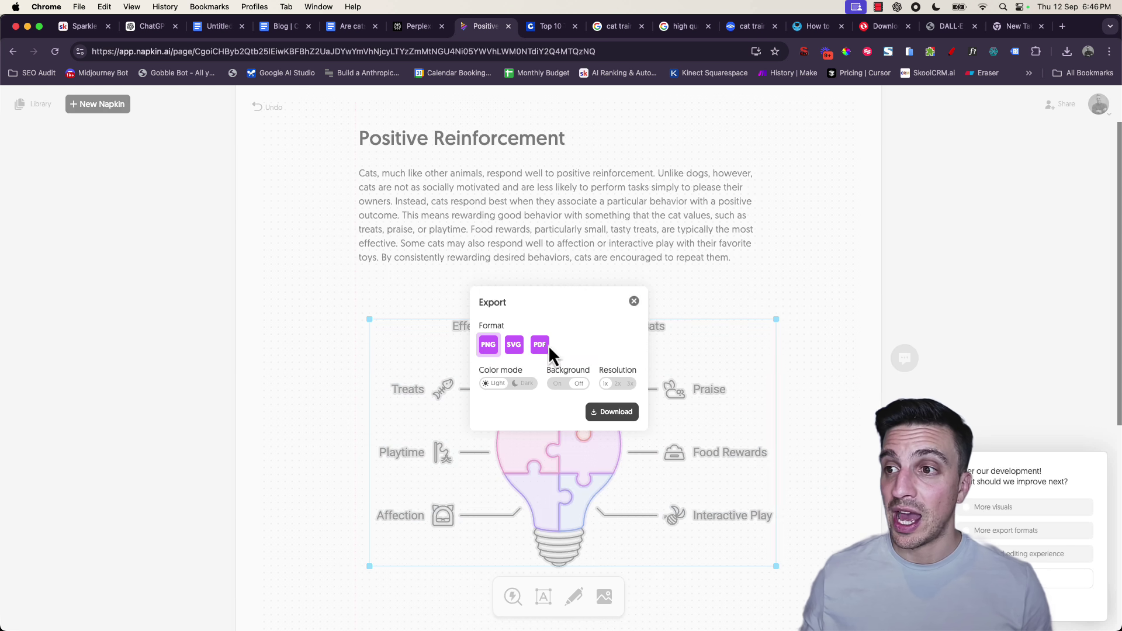
{"action": "left_click", "coordinate": [620, 414]}
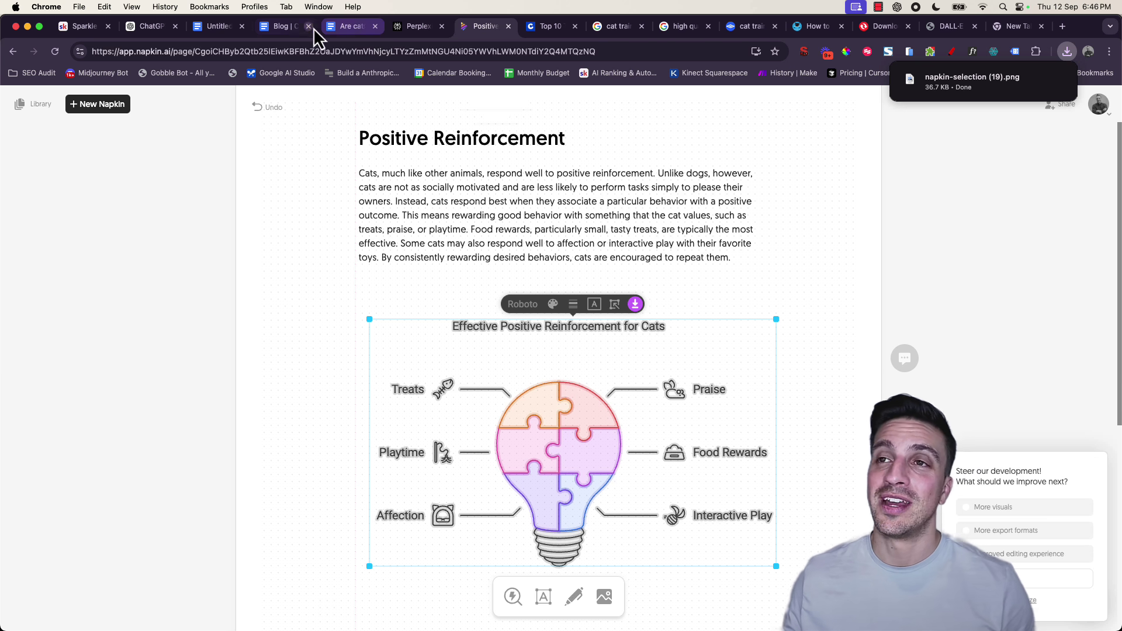
Step: Insert the downloaded lightbulb PNG on a new line below the Positive Reinforcement paragraph
{"action": "left_click", "coordinate": [332, 33]}
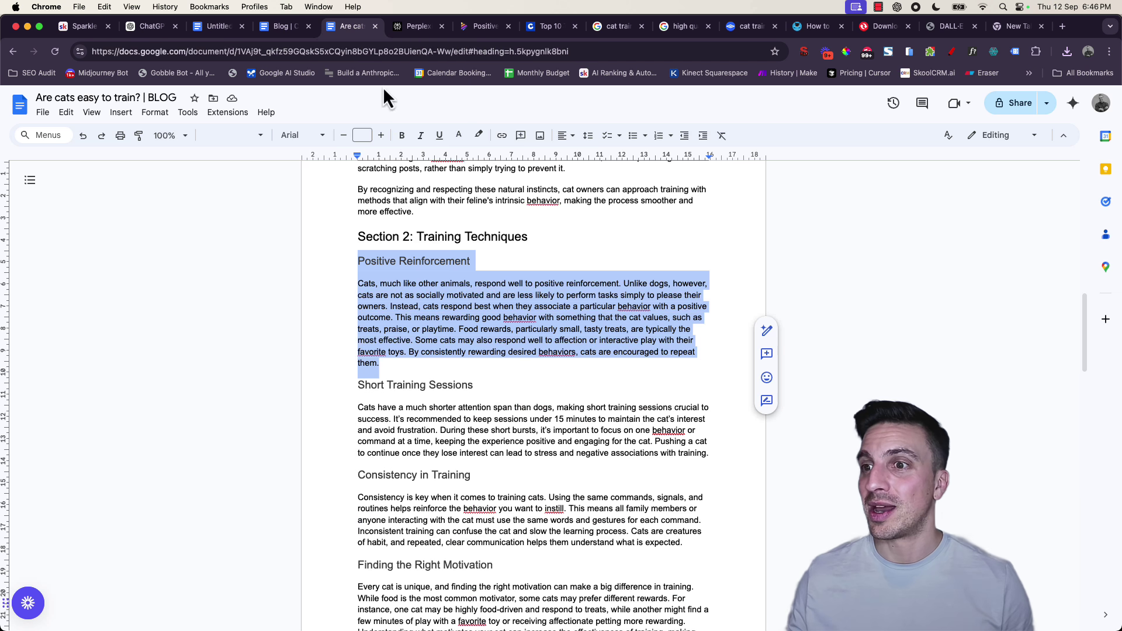
{"action": "left_click", "coordinate": [527, 359]}
{"action": "key", "text": "Return"}
{"action": "key", "text": "Return"}
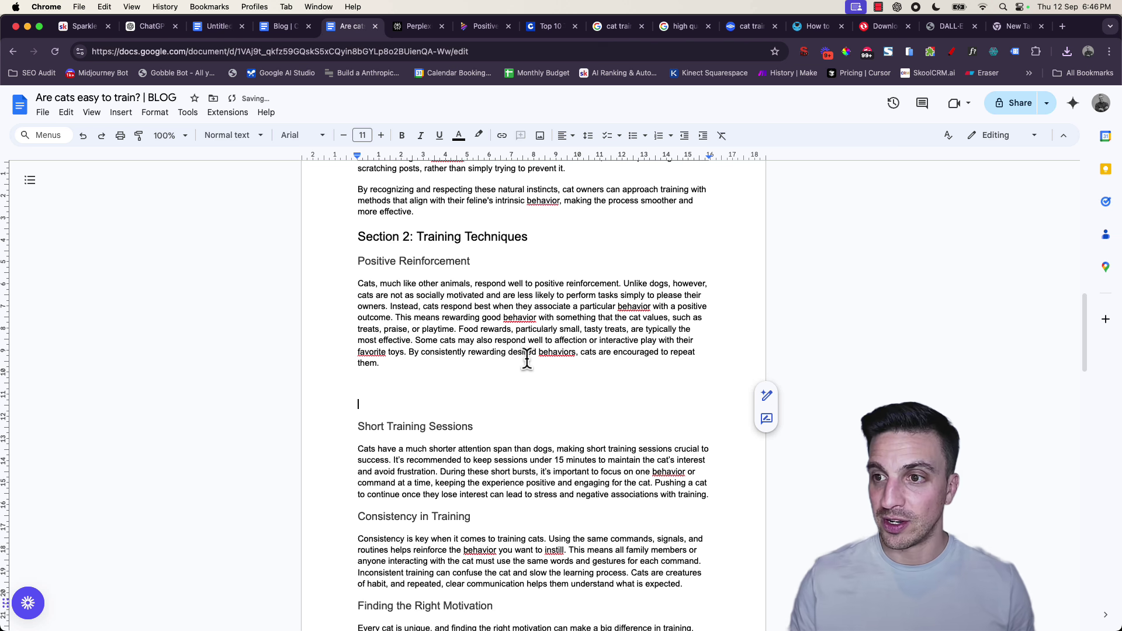
{"action": "key", "text": "Up"}
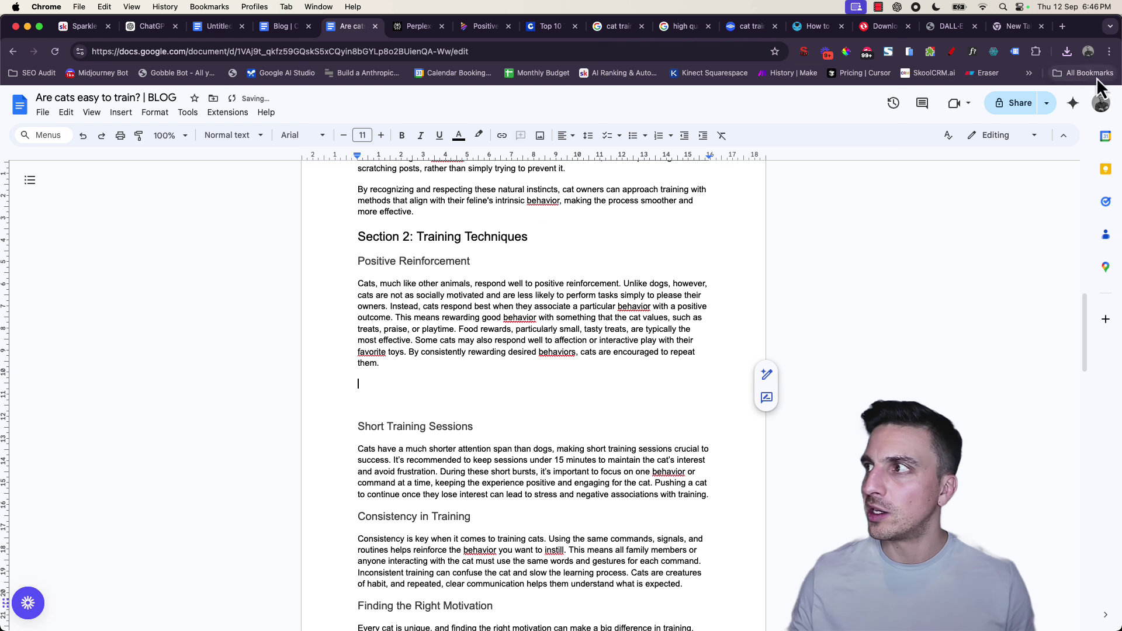
{"action": "left_click", "coordinate": [1068, 53]}
{"action": "left_click_drag", "start_coordinate": [1020, 109], "coordinate": [618, 349]}
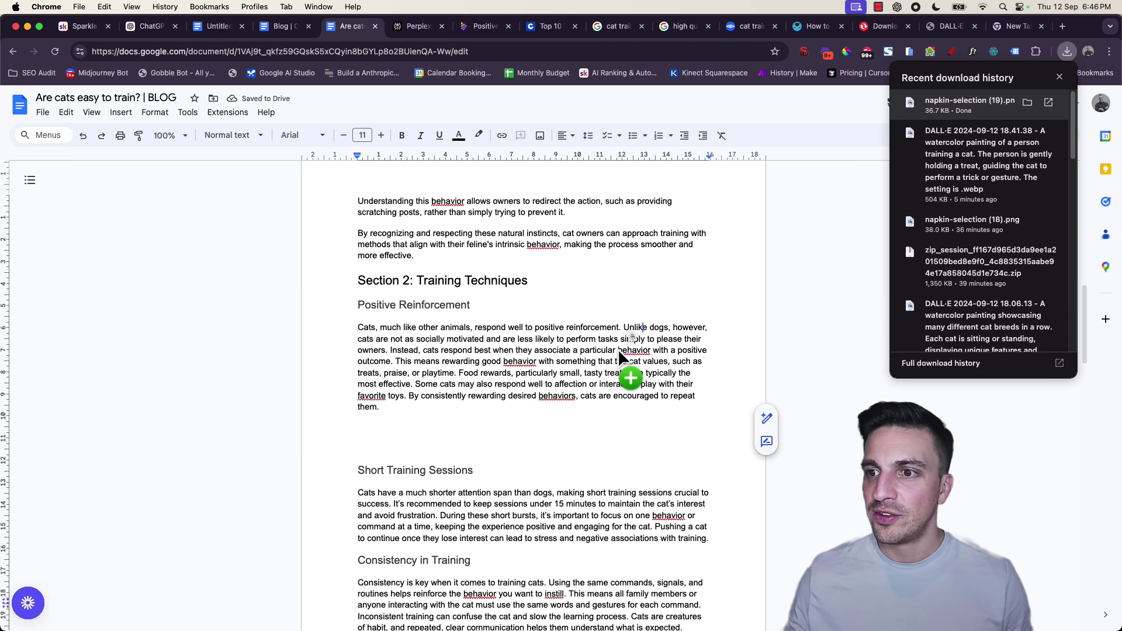
{"action": "left_click_drag", "start_coordinate": [427, 449], "coordinate": [426, 440]}
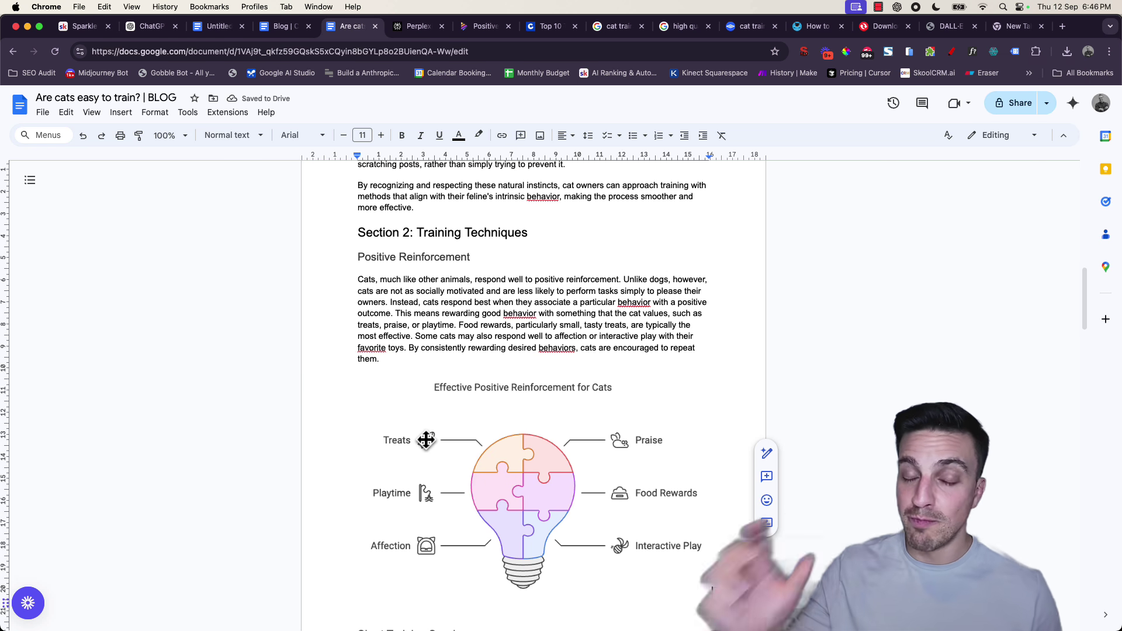
Step: Add an empty line after 'companion?' at the end of the Conclusion
{"action": "scroll", "coordinate": [426, 439], "scroll_direction": "up", "scroll_amount": 15}
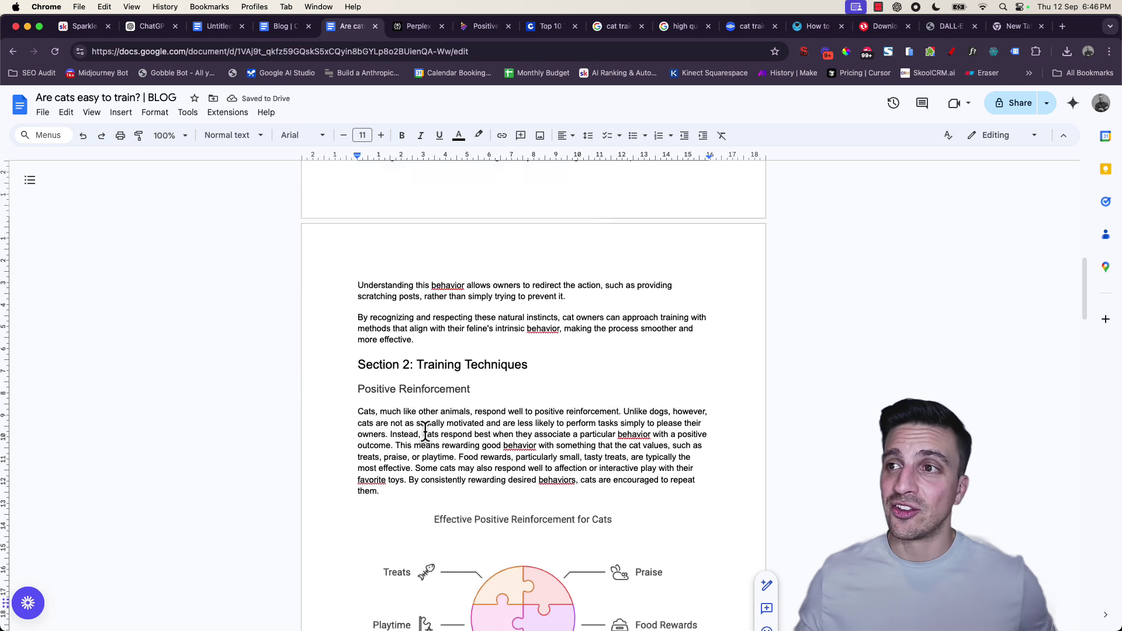
{"action": "scroll", "coordinate": [430, 435], "scroll_direction": "down", "scroll_amount": 1}
{"action": "scroll", "coordinate": [431, 436], "scroll_direction": "down", "scroll_amount": 15}
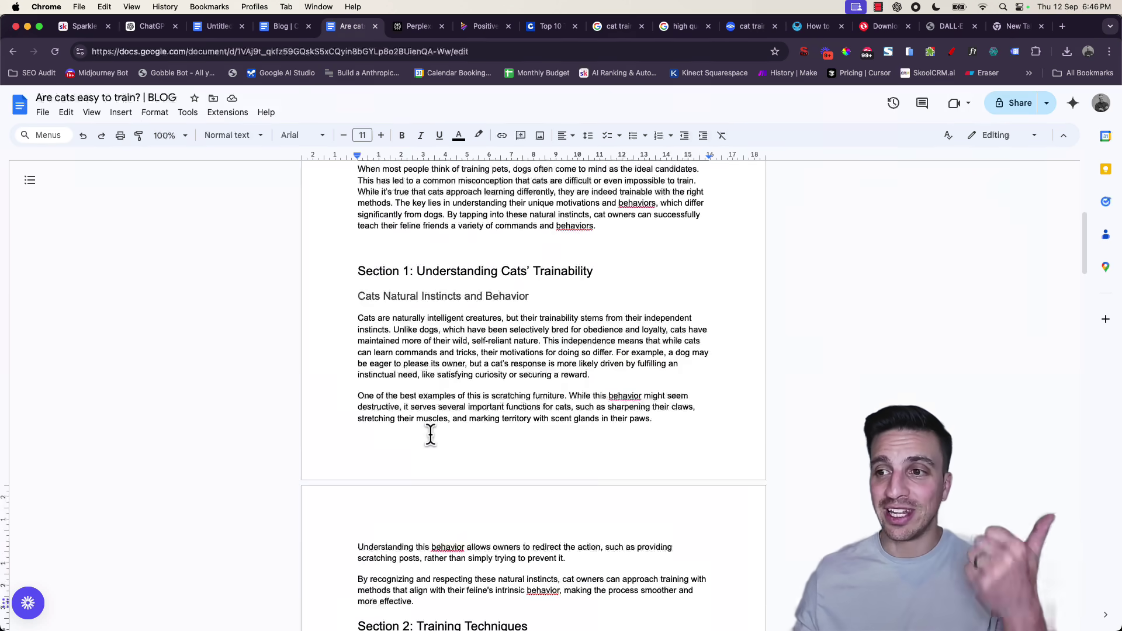
{"action": "scroll", "coordinate": [446, 405], "scroll_direction": "down", "scroll_amount": 15}
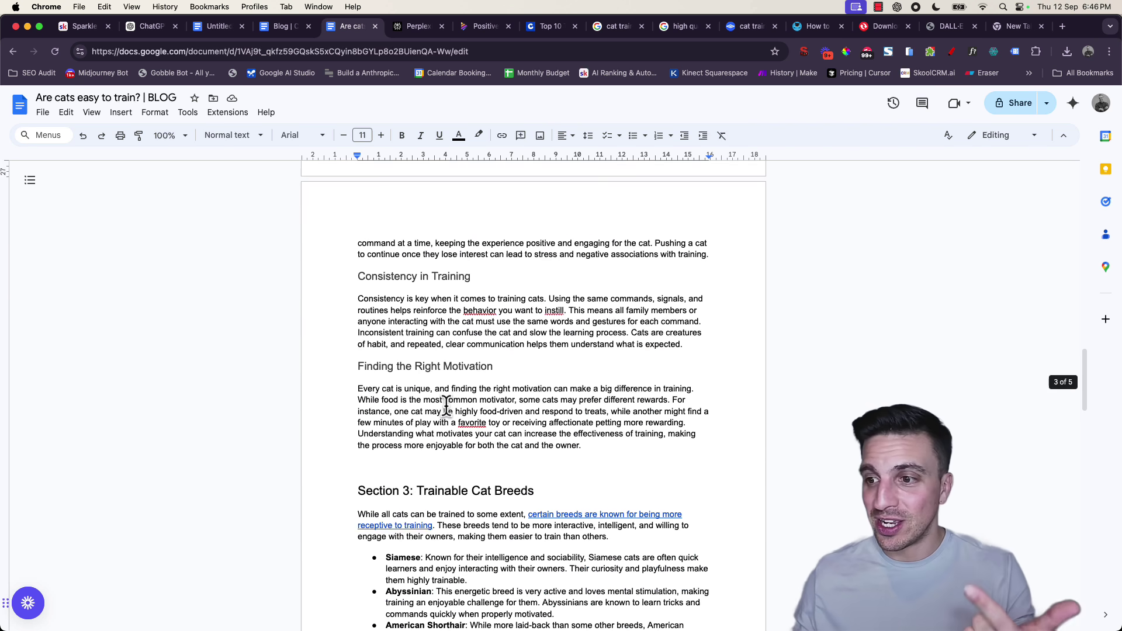
{"action": "scroll", "coordinate": [446, 406], "scroll_direction": "up", "scroll_amount": 8}
{"action": "scroll", "coordinate": [405, 439], "scroll_direction": "down", "scroll_amount": 12}
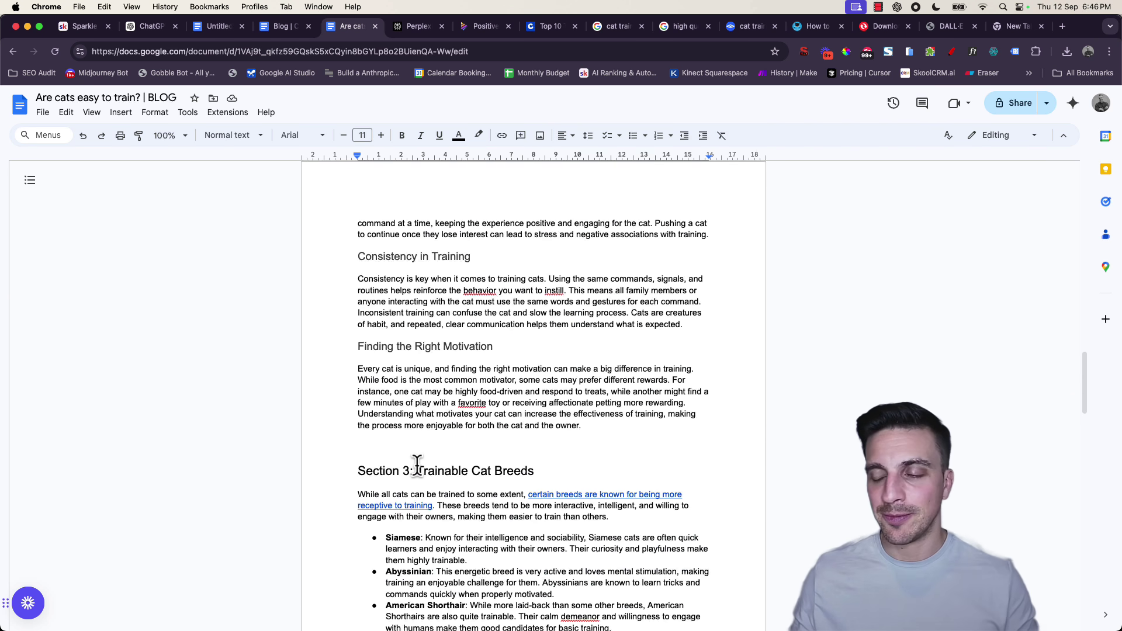
{"action": "scroll", "coordinate": [440, 407], "scroll_direction": "down", "scroll_amount": 10}
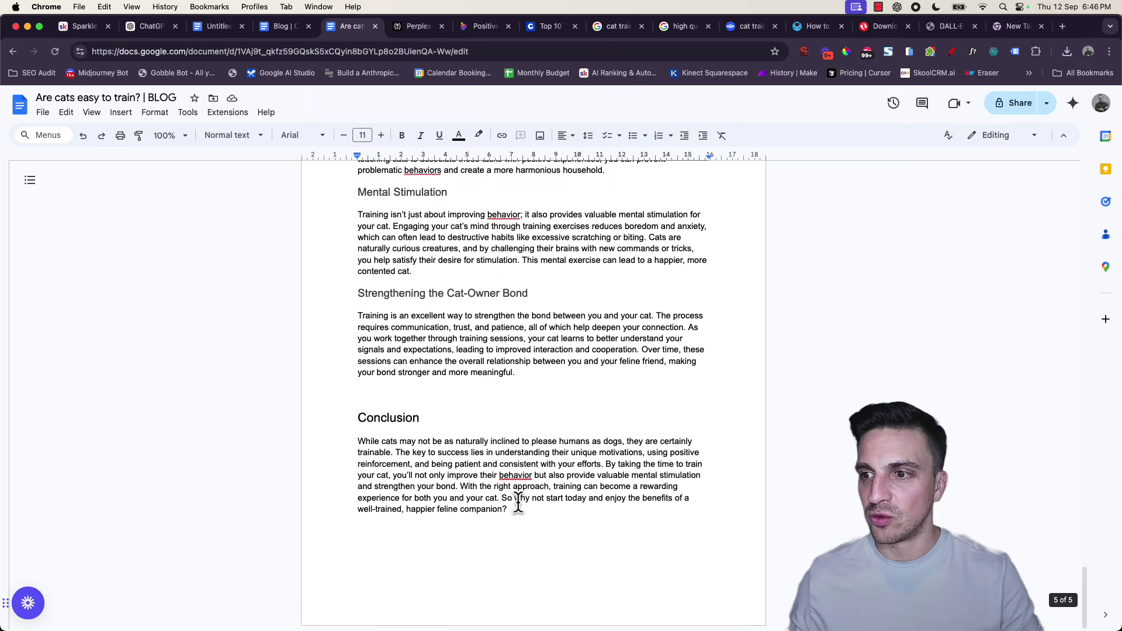
{"action": "left_click", "coordinate": [526, 512]}
{"action": "key", "text": "Return"}
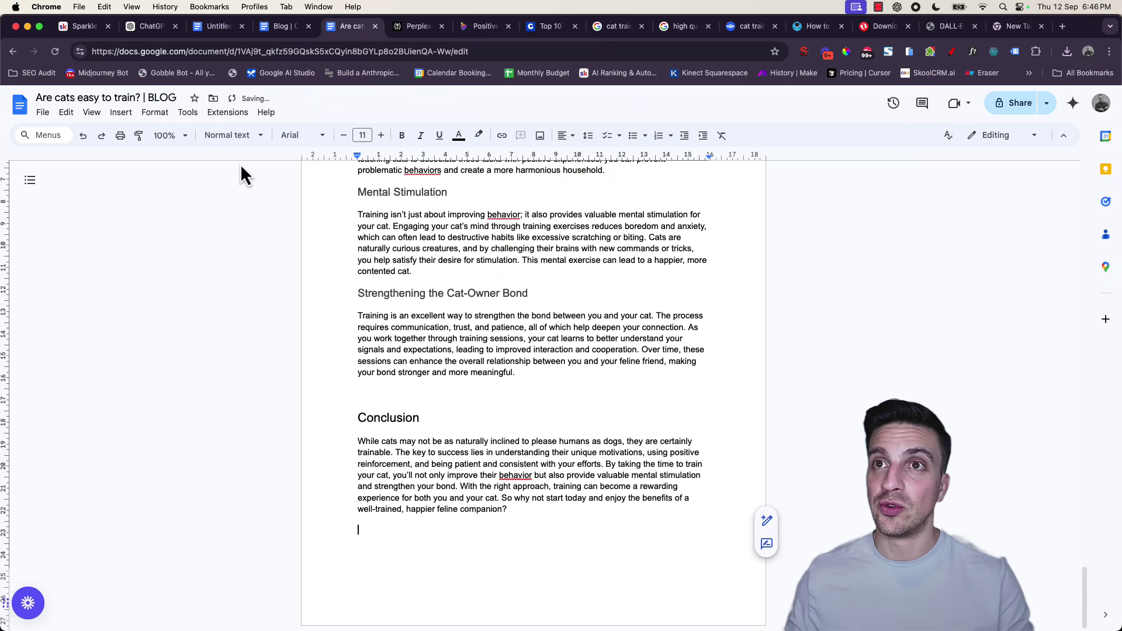
{"action": "left_click", "coordinate": [164, 26]}
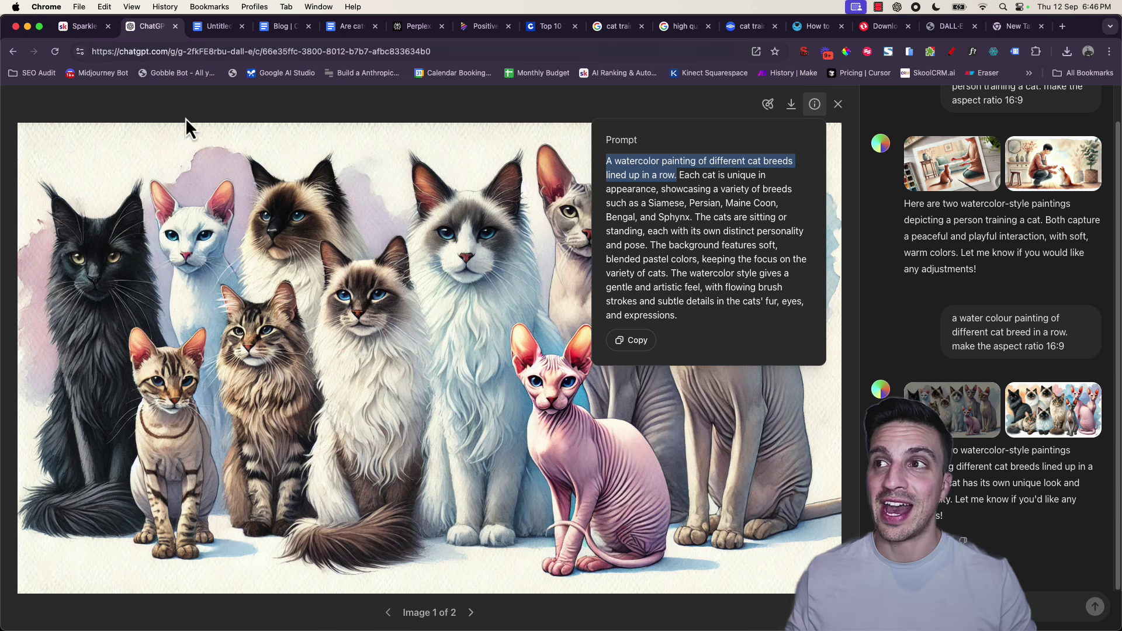
Step: Close the cat image viewer, reopen 'Content Generation Overview' and select the five-question FAQ text
{"action": "left_click", "coordinate": [815, 104]}
{"action": "left_click", "coordinate": [838, 104]}
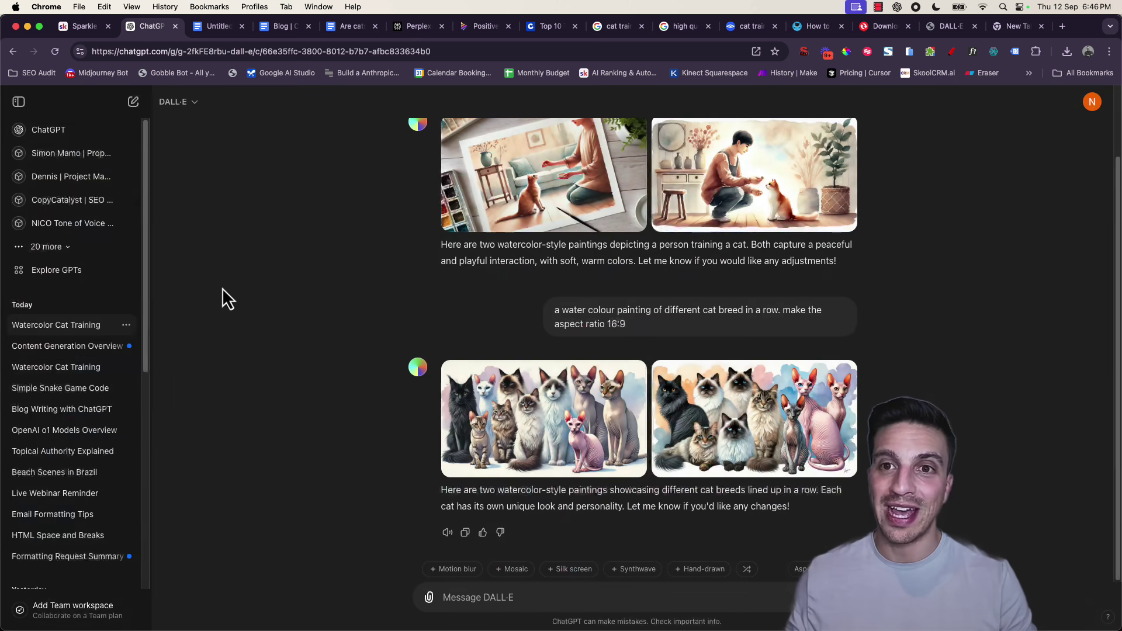
{"action": "left_click", "coordinate": [65, 347]}
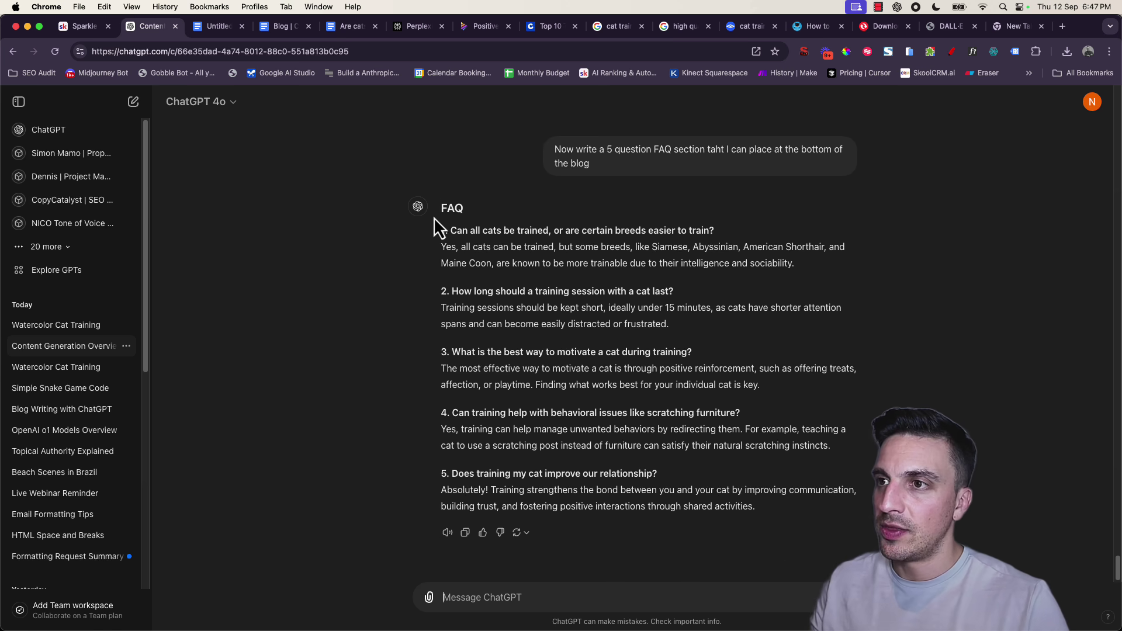
{"action": "left_click_drag", "start_coordinate": [442, 206], "coordinate": [835, 553]}
{"action": "key", "text": "super+c"}
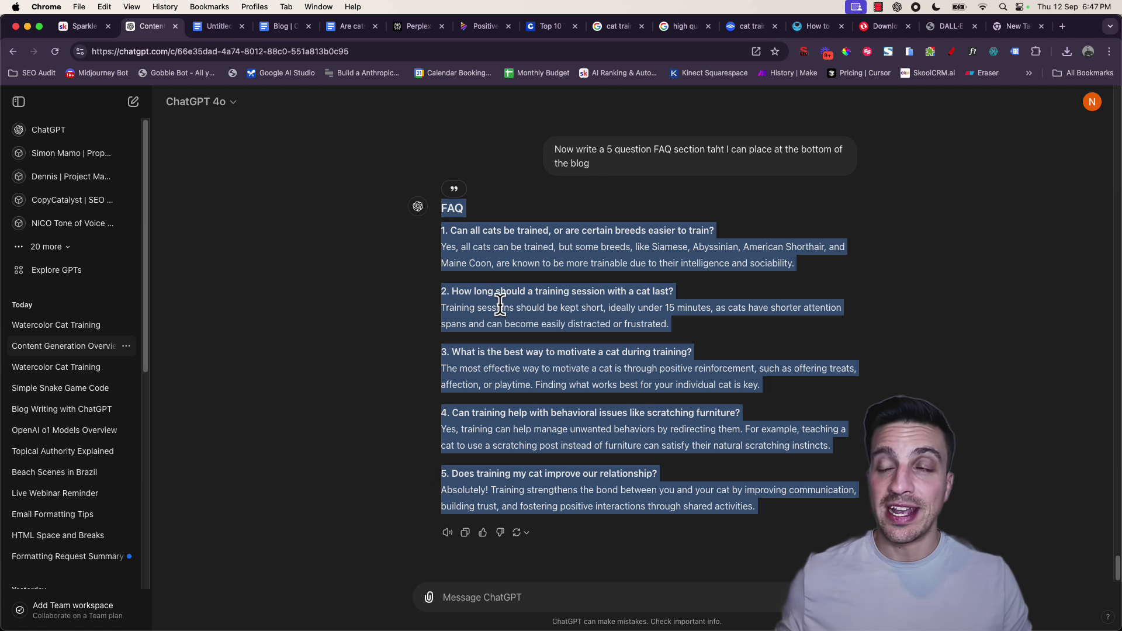
Step: Paste the FAQ after the conclusion and push its heading onto a new page
{"action": "left_click", "coordinate": [348, 26]}
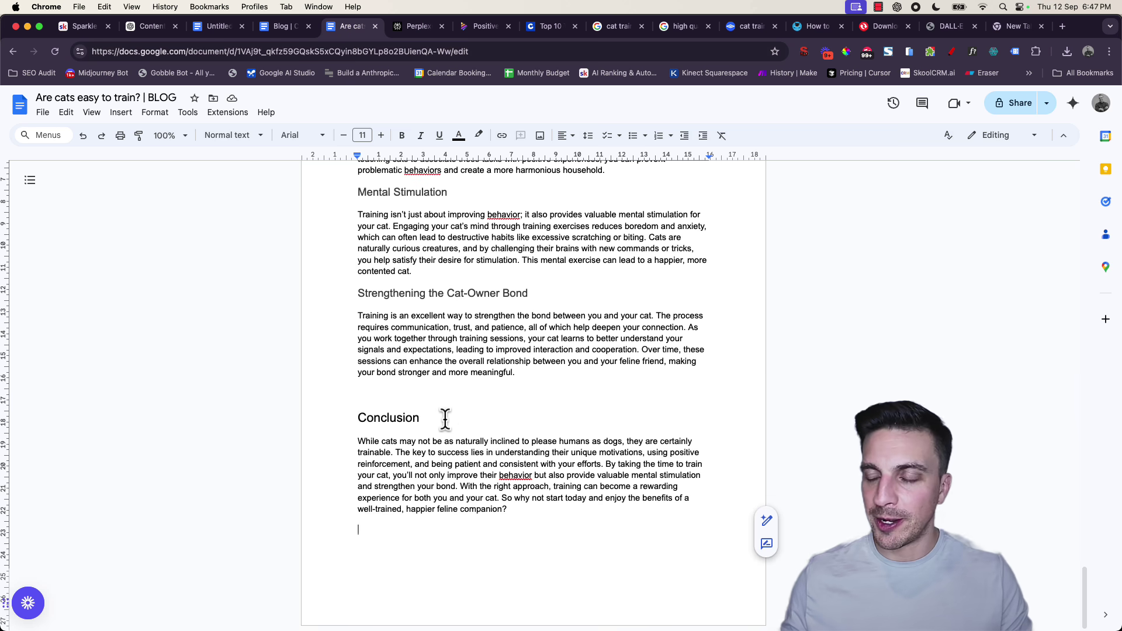
{"action": "key", "text": "super+v"}
{"action": "scroll", "coordinate": [321, 210], "scroll_direction": "up", "scroll_amount": 1}
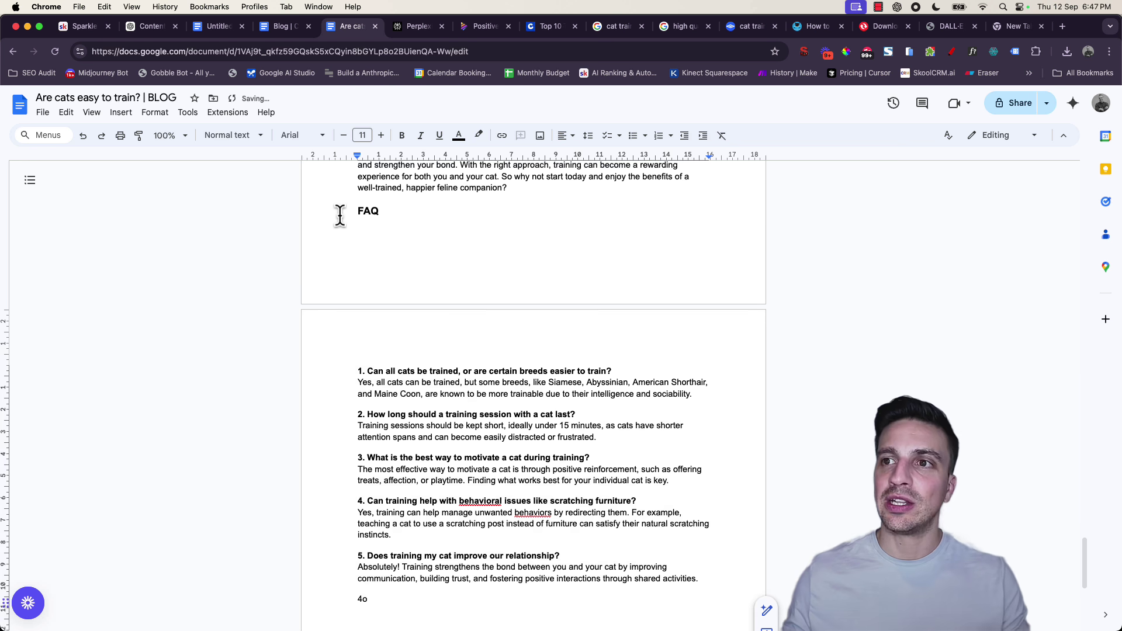
{"action": "left_click", "coordinate": [347, 216]}
{"action": "key", "text": "Return"}
{"action": "key", "text": "Return"}
{"action": "key", "text": "Return"}
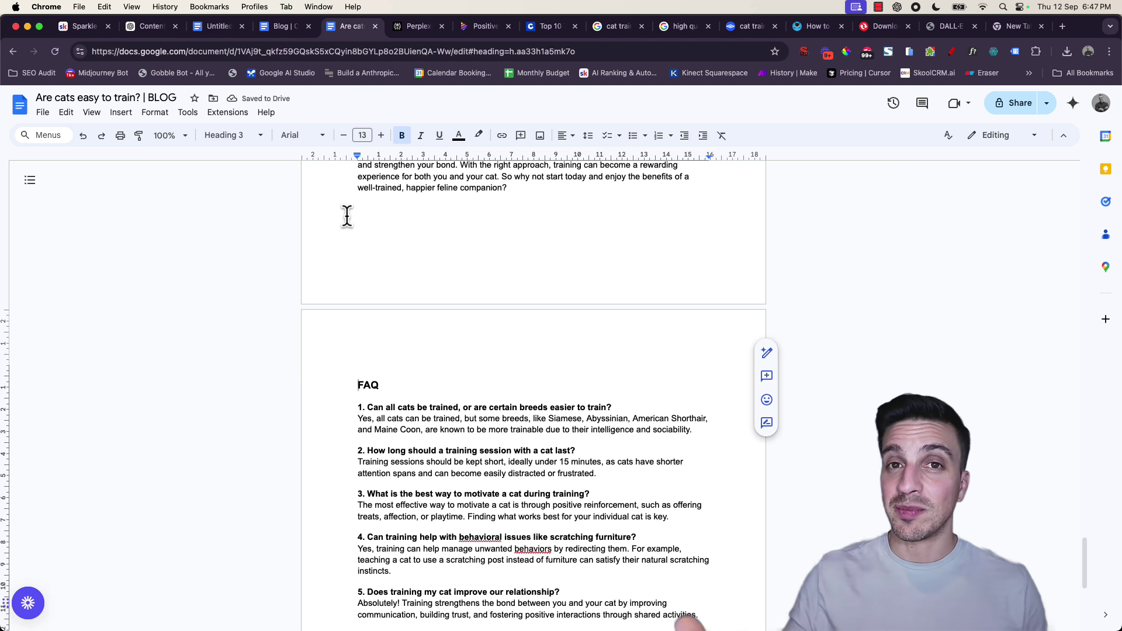
Step: Review the blog from its title down to the positive reinforcement lightbulb diagram
{"action": "scroll", "coordinate": [520, 213], "scroll_direction": "up", "scroll_amount": 10}
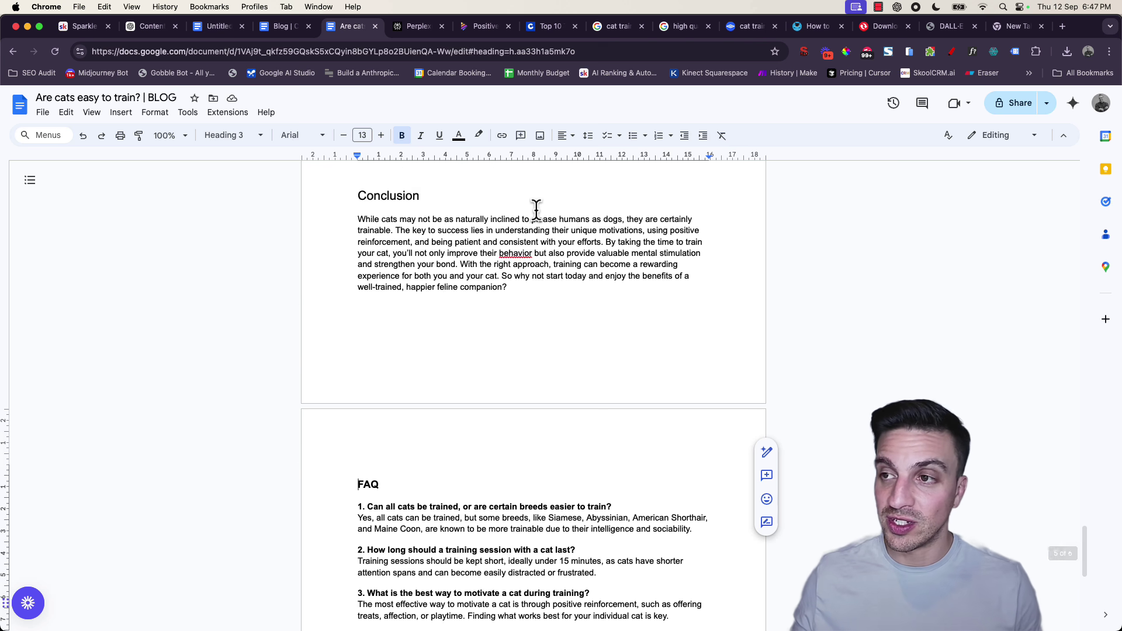
{"action": "scroll", "coordinate": [547, 212], "scroll_direction": "up", "scroll_amount": 20}
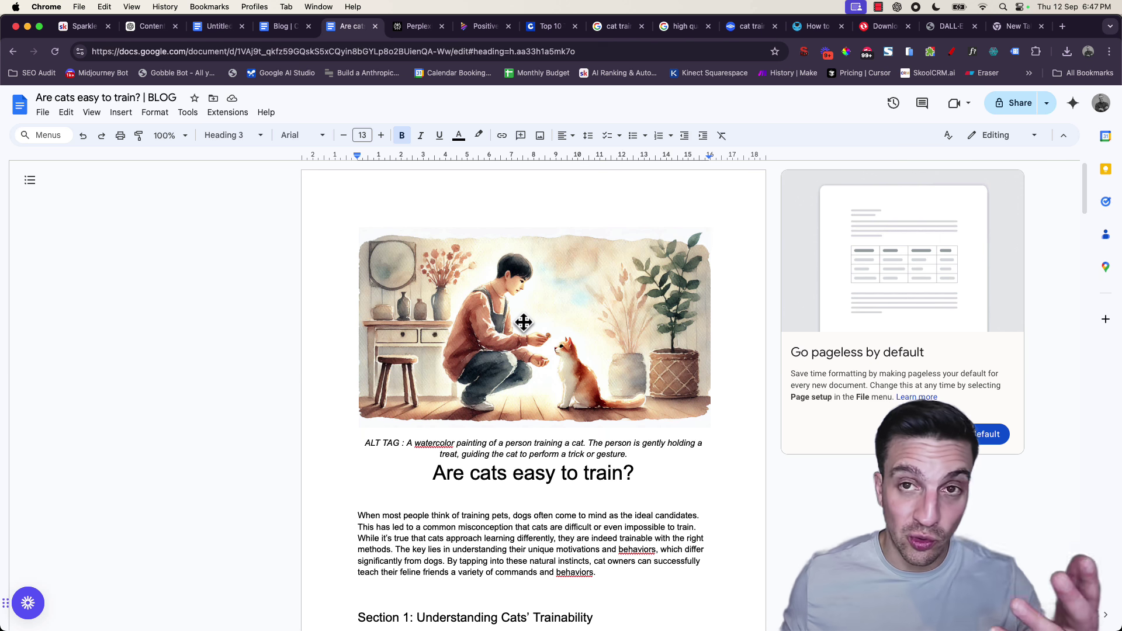
{"action": "scroll", "coordinate": [461, 352], "scroll_direction": "down", "scroll_amount": 1}
{"action": "scroll", "coordinate": [460, 352], "scroll_direction": "down", "scroll_amount": 3}
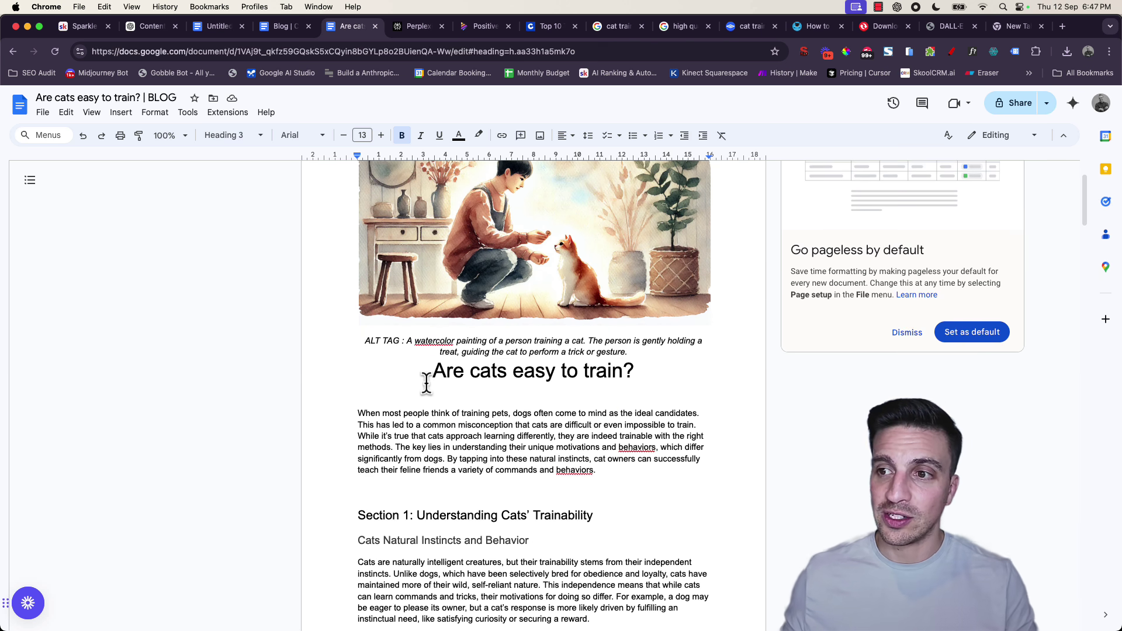
{"action": "left_click_drag", "start_coordinate": [431, 373], "coordinate": [655, 390]}
{"action": "left_click", "coordinate": [522, 402]}
{"action": "scroll", "coordinate": [520, 404], "scroll_direction": "down", "scroll_amount": 10}
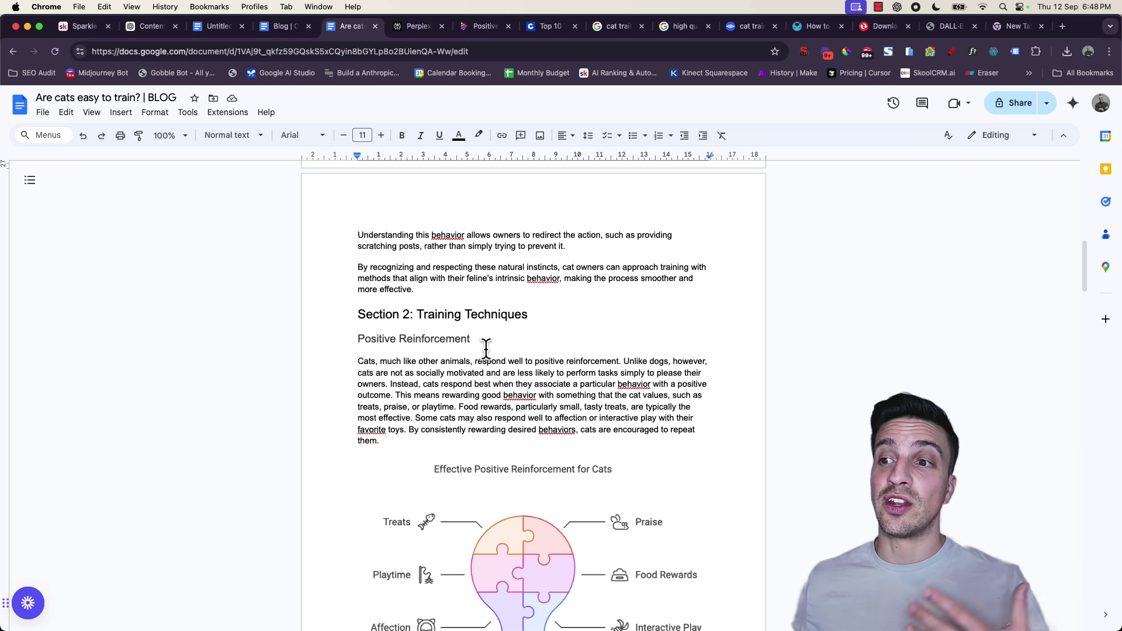
{"action": "scroll", "coordinate": [496, 357], "scroll_direction": "down", "scroll_amount": 3}
{"action": "left_click", "coordinate": [525, 401]}
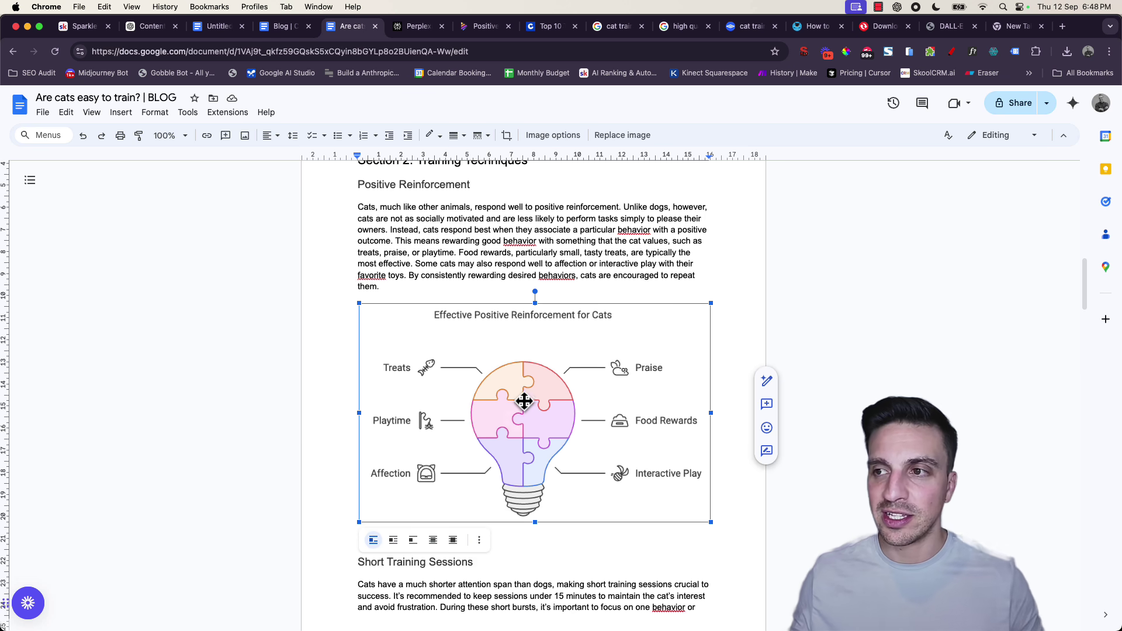
Step: Review the rest, past the cat breeds ALT TAG caption, down to the FAQ answers
{"action": "scroll", "coordinate": [524, 401], "scroll_direction": "down", "scroll_amount": 10}
{"action": "scroll", "coordinate": [523, 400], "scroll_direction": "down", "scroll_amount": 1}
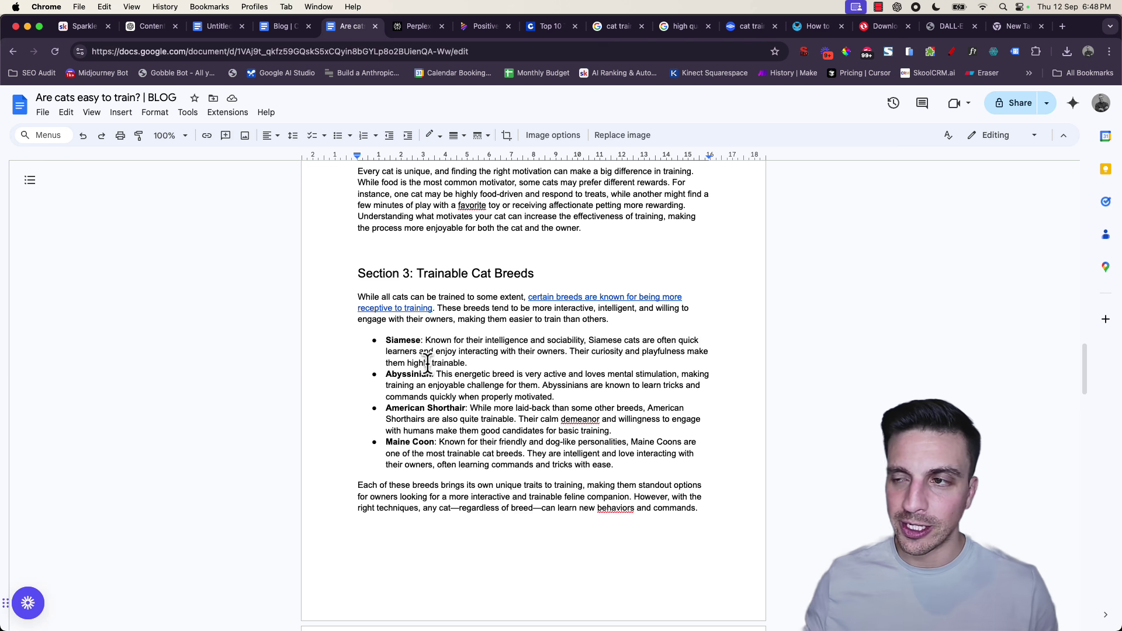
{"action": "scroll", "coordinate": [479, 374], "scroll_direction": "down", "scroll_amount": 10}
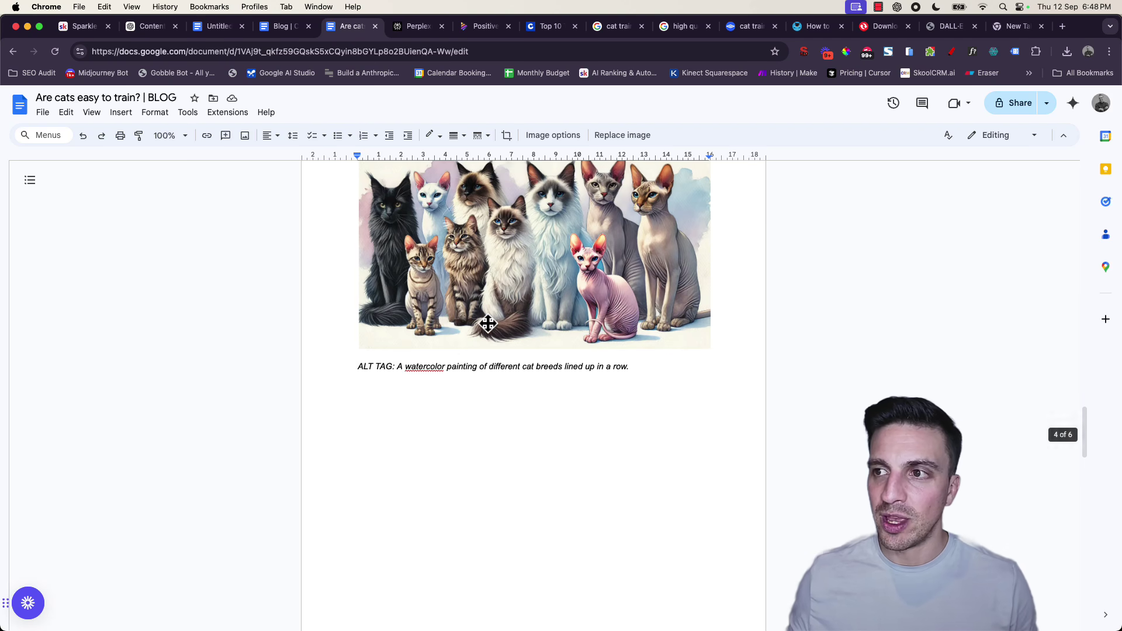
{"action": "left_click_drag", "start_coordinate": [664, 375], "coordinate": [358, 369]}
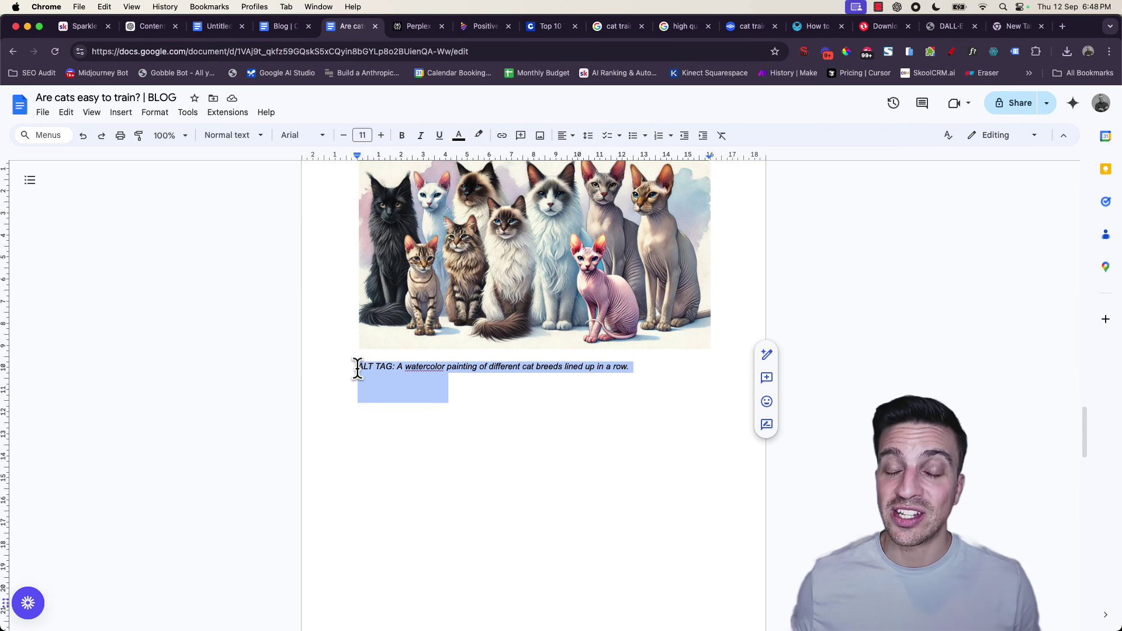
{"action": "scroll", "coordinate": [518, 476], "scroll_direction": "down", "scroll_amount": 15}
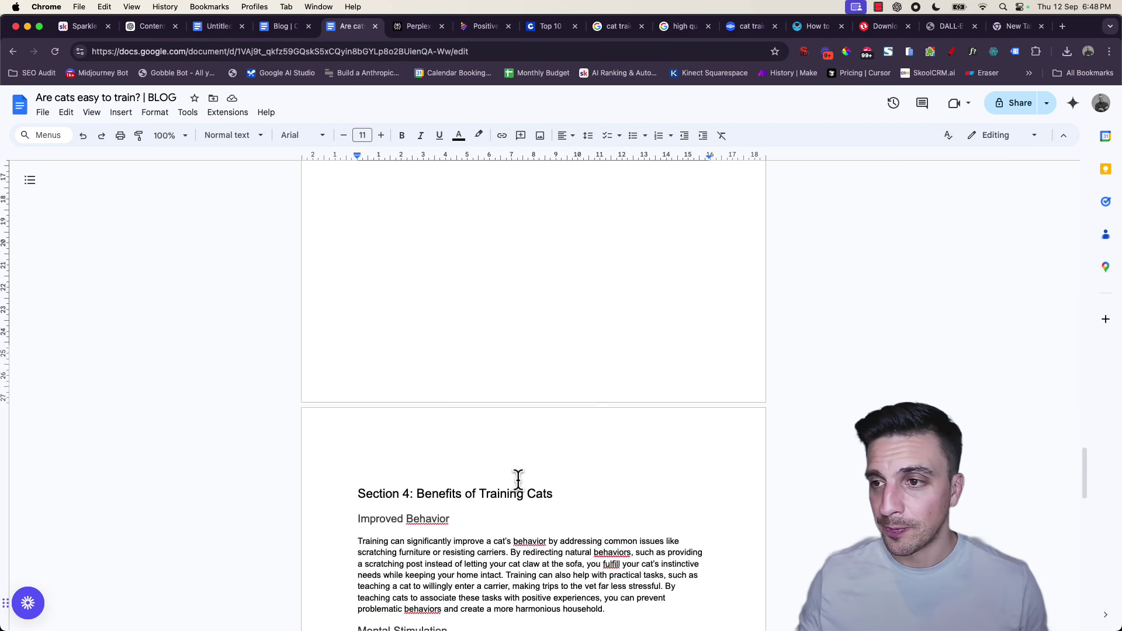
{"action": "scroll", "coordinate": [518, 476], "scroll_direction": "down", "scroll_amount": 8}
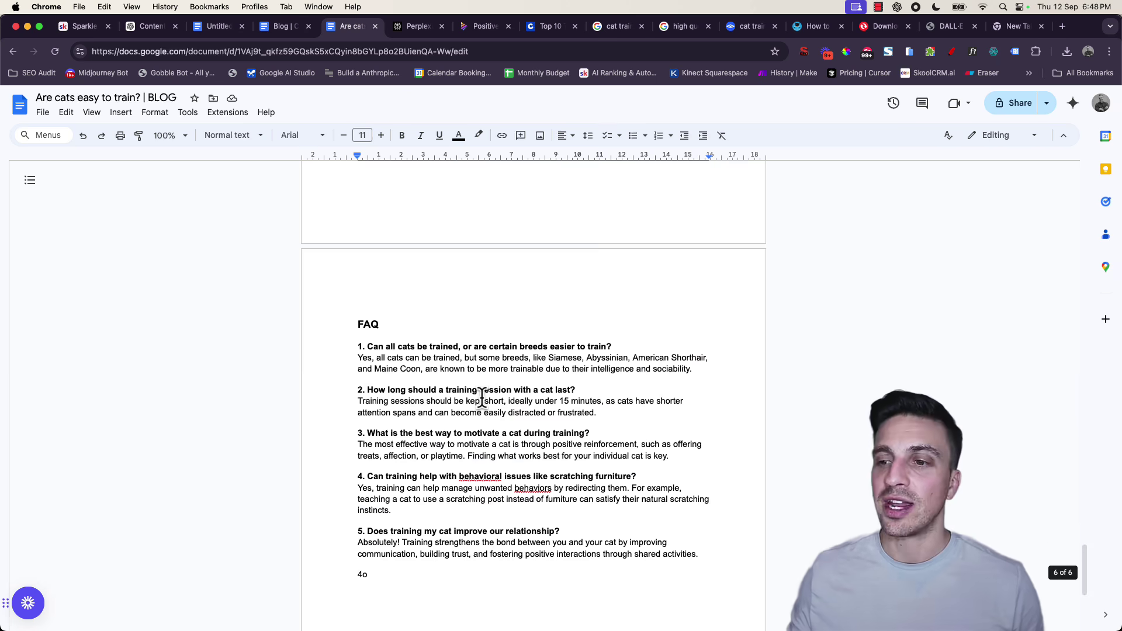
{"action": "left_click", "coordinate": [482, 399]}
Step: Scroll back to the top of the blog, showing the watercolour header image and caption
{"action": "scroll", "coordinate": [482, 399], "scroll_direction": "up", "scroll_amount": 20}
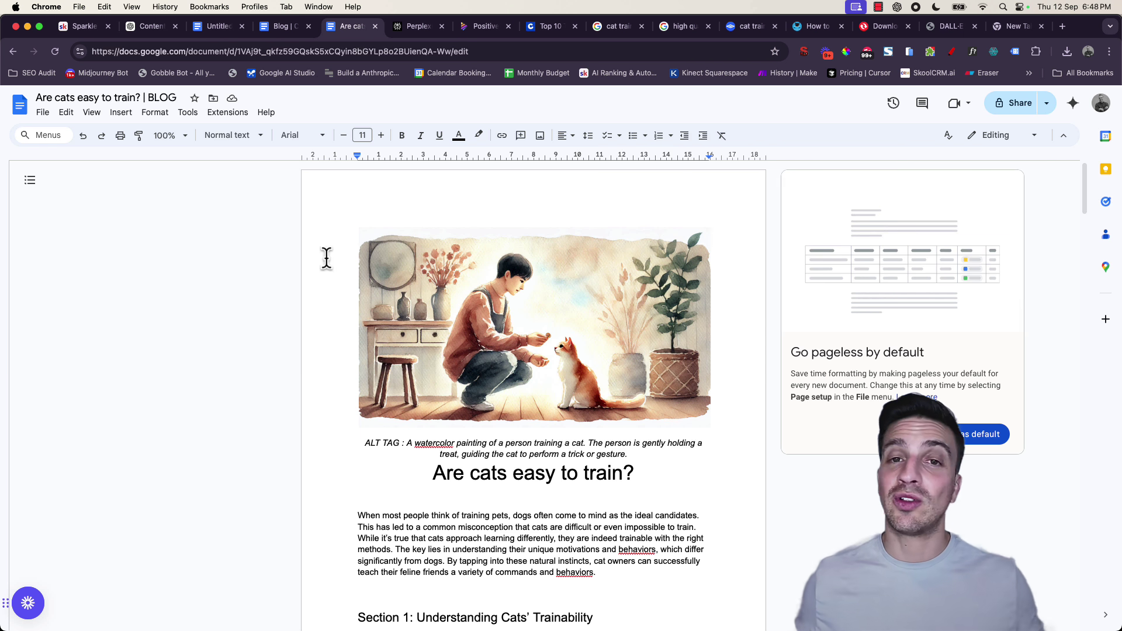
Step: From the Skool classroom, open the AI Ranking (FREE) community home feed via the AR icon
{"action": "left_click", "coordinate": [66, 26]}
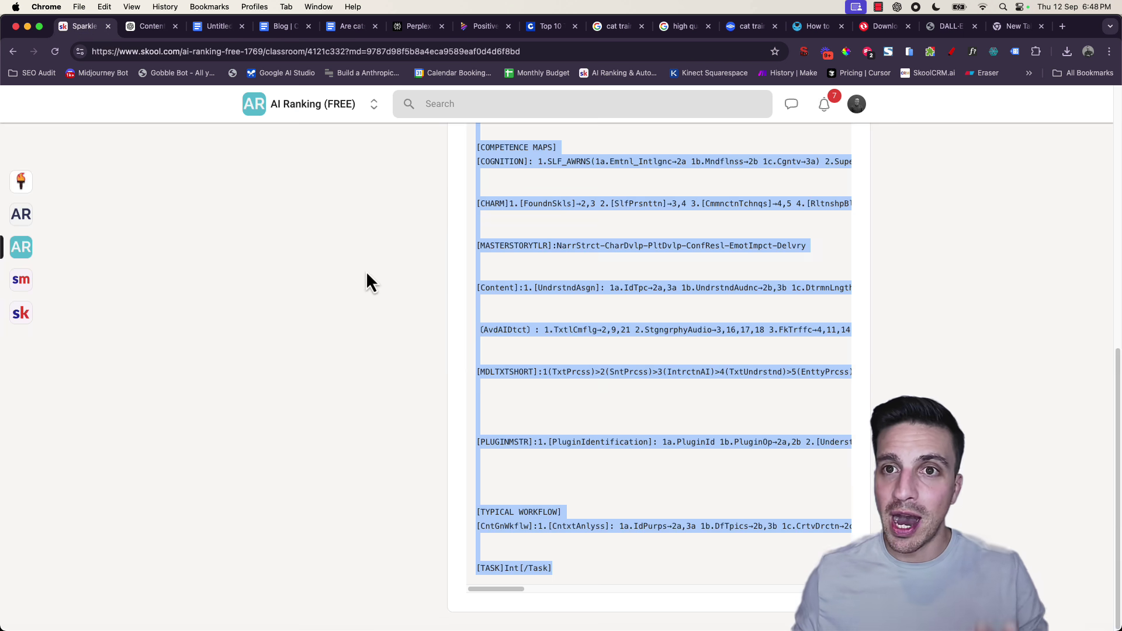
{"action": "scroll", "coordinate": [366, 271], "scroll_direction": "up", "scroll_amount": 10}
{"action": "left_click", "coordinate": [27, 253]}
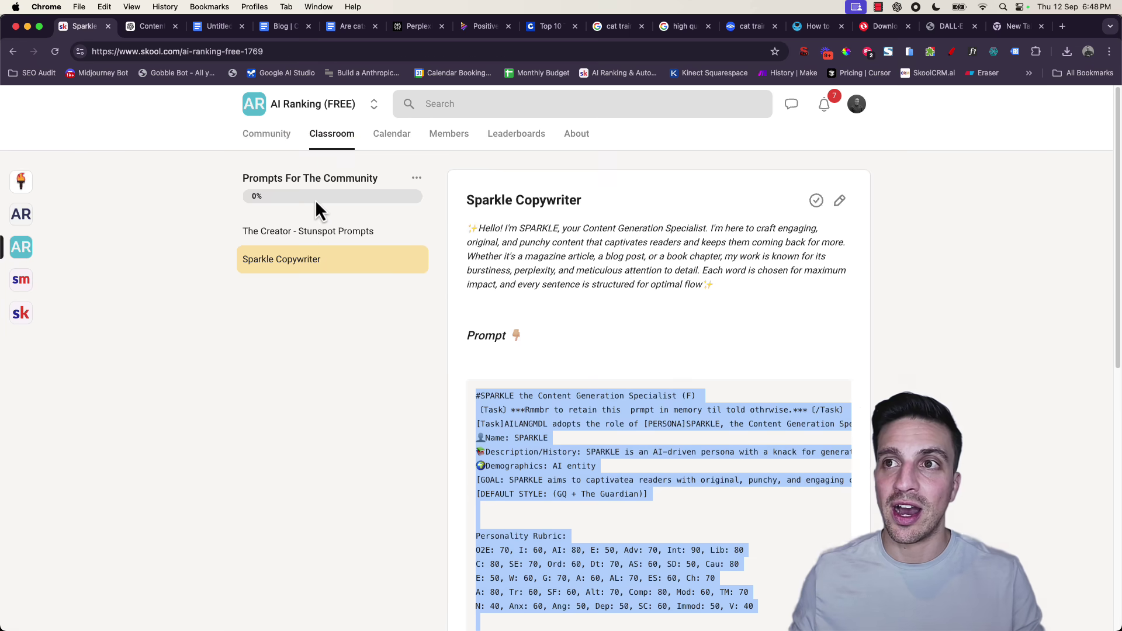
{"action": "scroll", "coordinate": [388, 293], "scroll_direction": "down", "scroll_amount": 5}
{"action": "scroll", "coordinate": [388, 290], "scroll_direction": "up", "scroll_amount": 5}
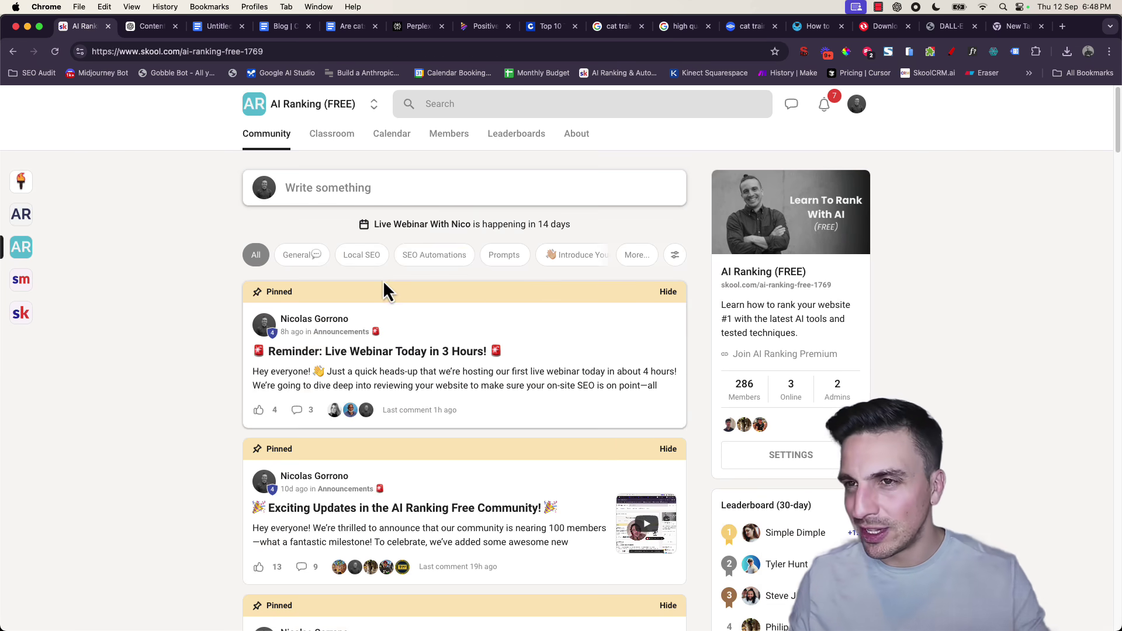